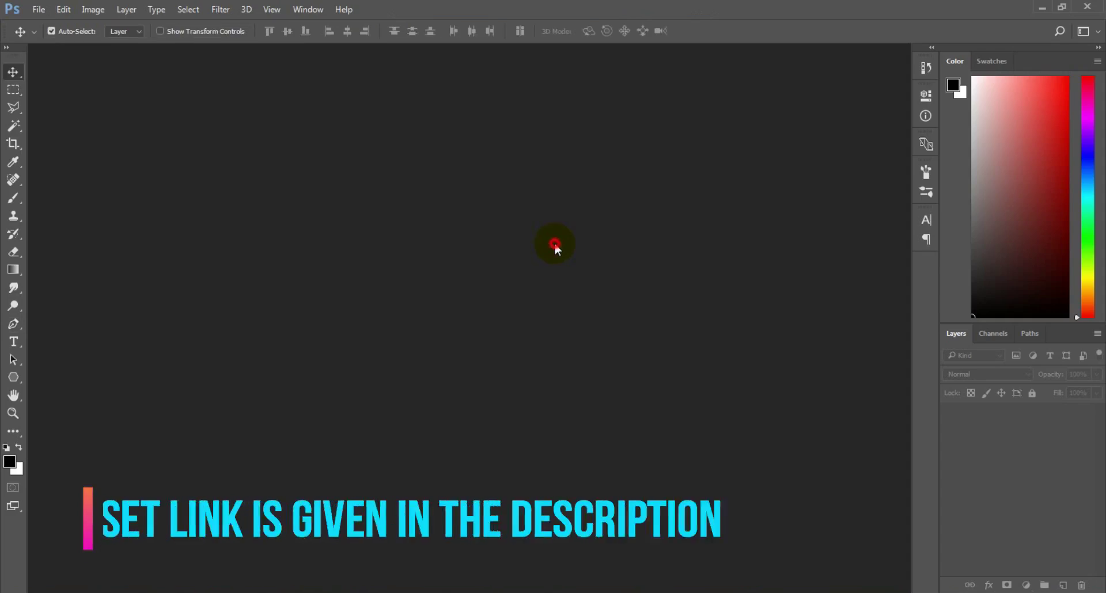
Open the red racing car photo and zoom in on its front bumper and tyre
{"action": "key", "text": "ctrl+o"}
{"action": "left_click", "coordinate": [190, 230]}
{"action": "double_click", "coordinate": [198, 235]}
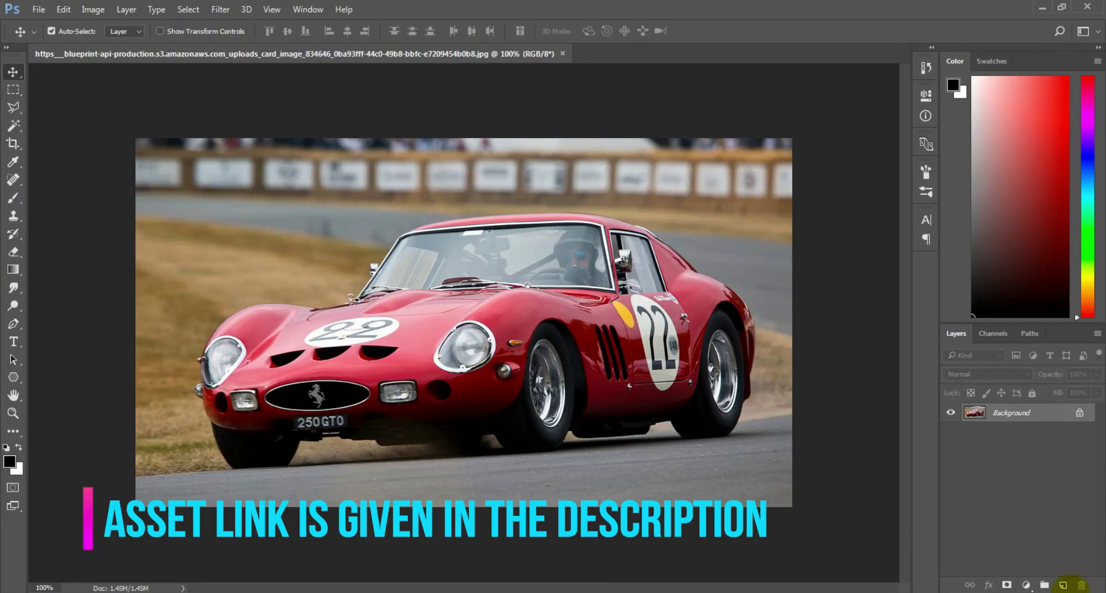
{"action": "left_click", "coordinate": [12, 413]}
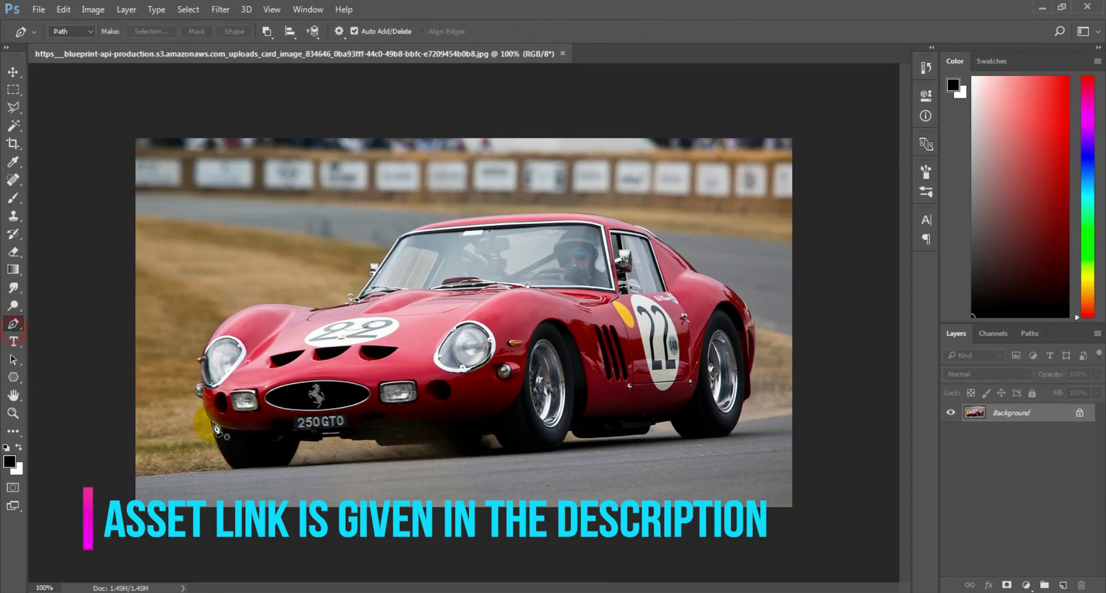
{"action": "left_click_drag", "start_coordinate": [175, 375], "coordinate": [302, 476]}
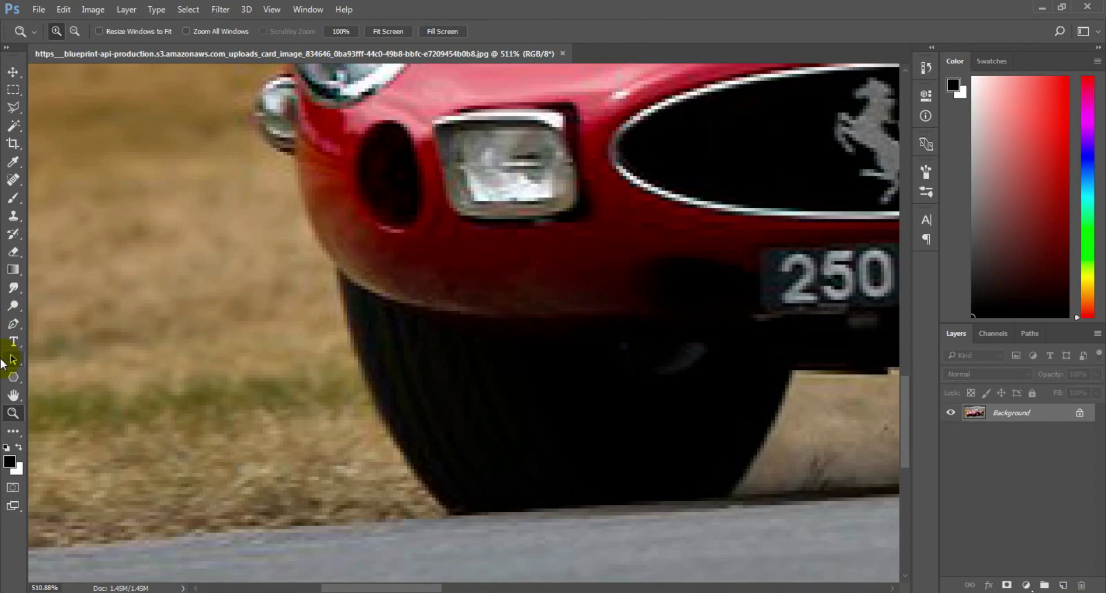
Start a Pen path at the tyre's bottom corner, curving up the bumper and headlight
{"action": "left_click", "coordinate": [13, 324]}
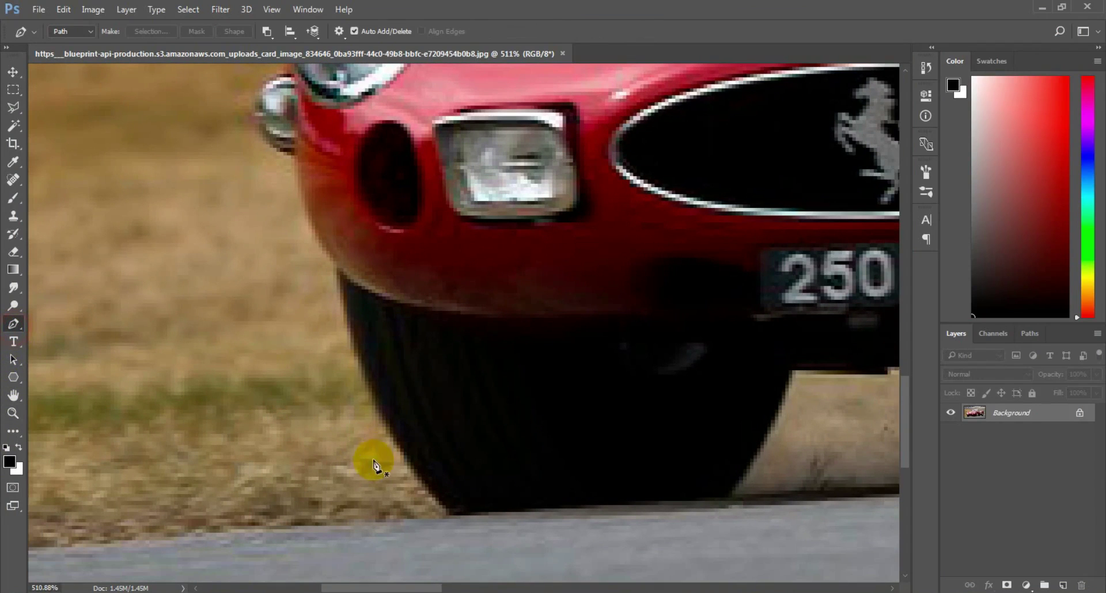
{"action": "left_click", "coordinate": [449, 513]}
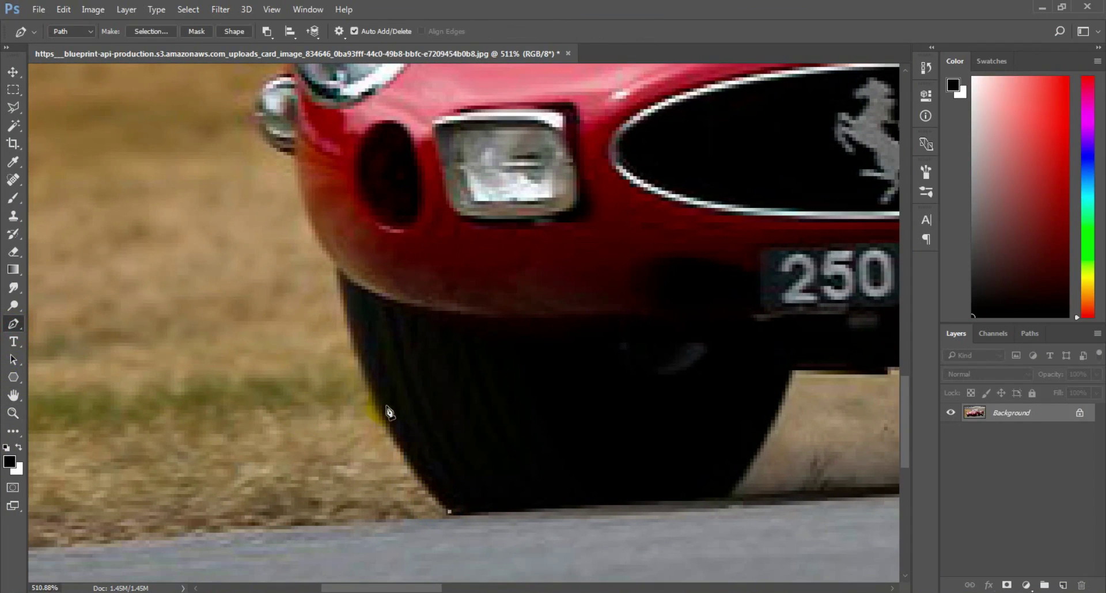
{"action": "left_click_drag", "start_coordinate": [336, 261], "coordinate": [338, 130]}
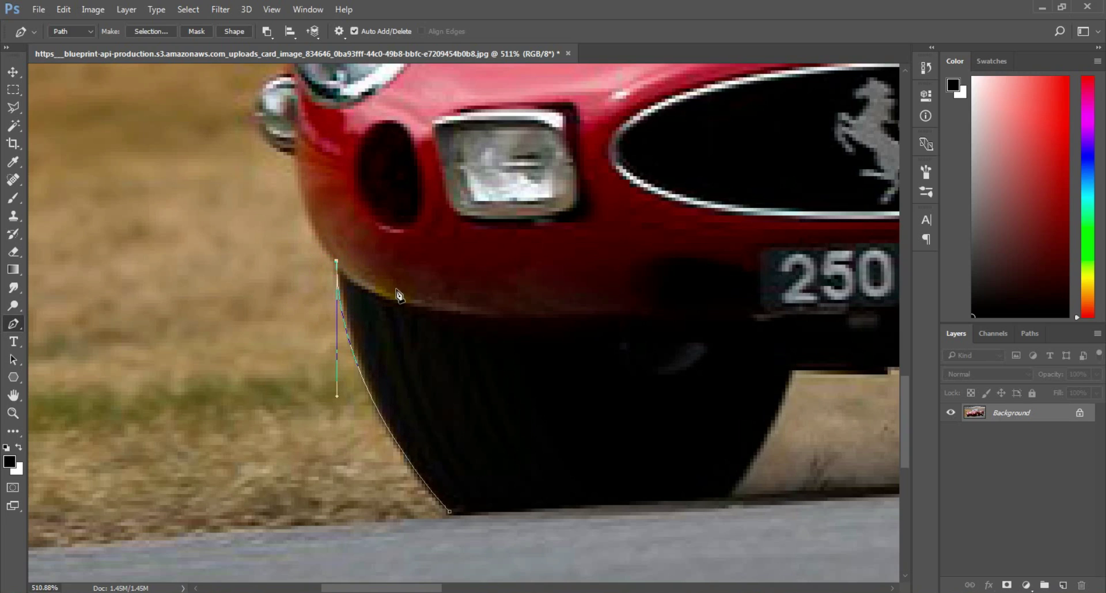
{"action": "left_click_drag", "start_coordinate": [294, 155], "coordinate": [294, 98]}
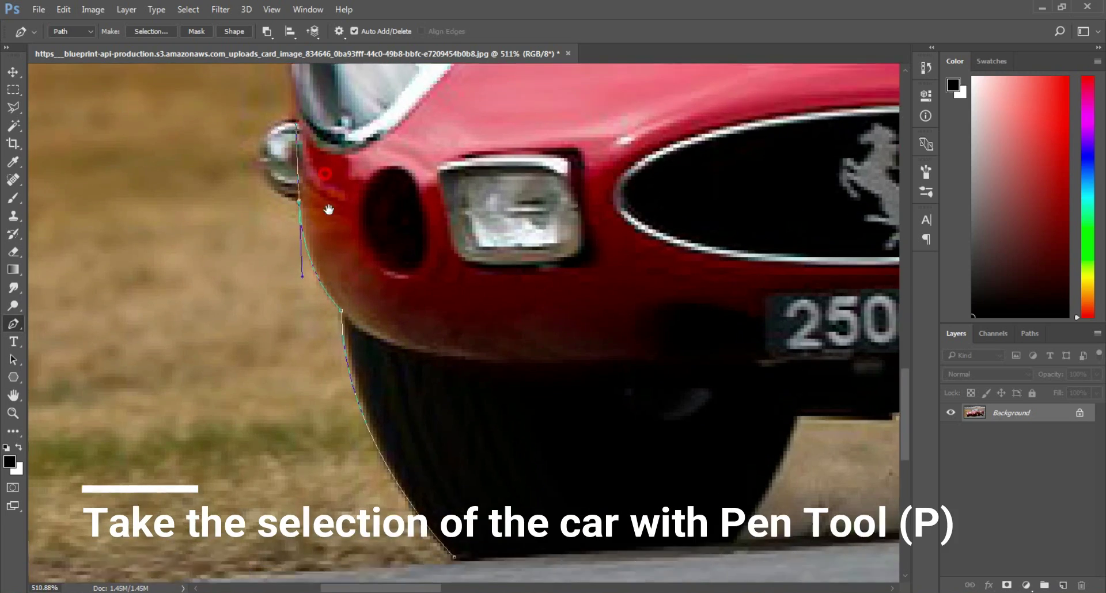
{"action": "mouse_move", "coordinate": [322, 156]}
{"action": "left_mouse_down"}
{"action": "mouse_move", "coordinate": [340, 334]}
{"action": "mouse_move", "coordinate": [385, 342]}
{"action": "left_mouse_up"}
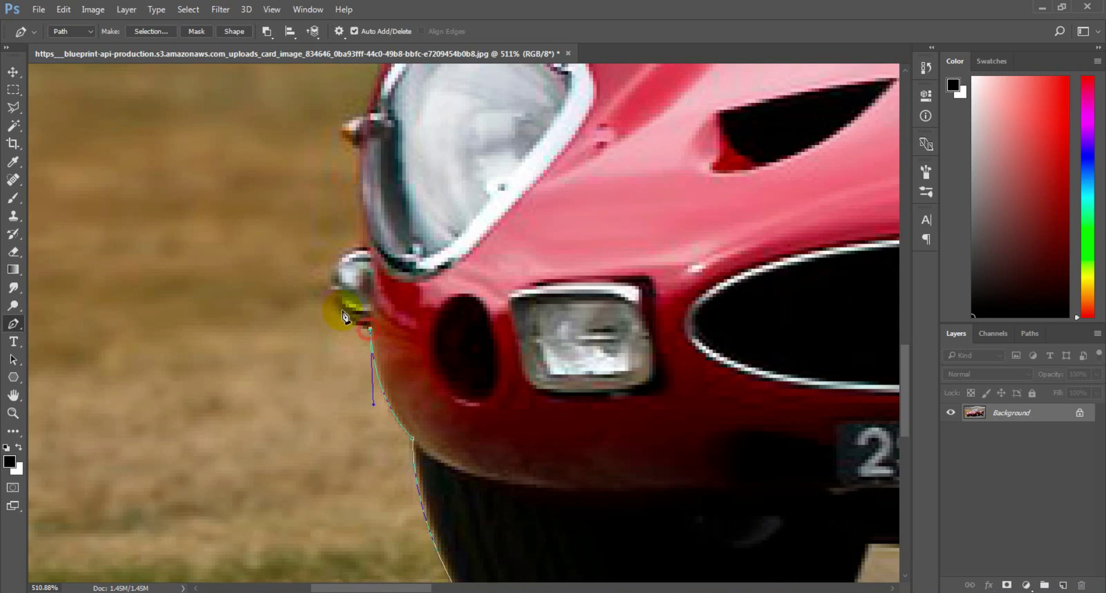
{"action": "mouse_move", "coordinate": [331, 286]}
{"action": "left_mouse_down"}
{"action": "mouse_move", "coordinate": [334, 248]}
{"action": "mouse_move", "coordinate": [406, 238]}
{"action": "left_mouse_up"}
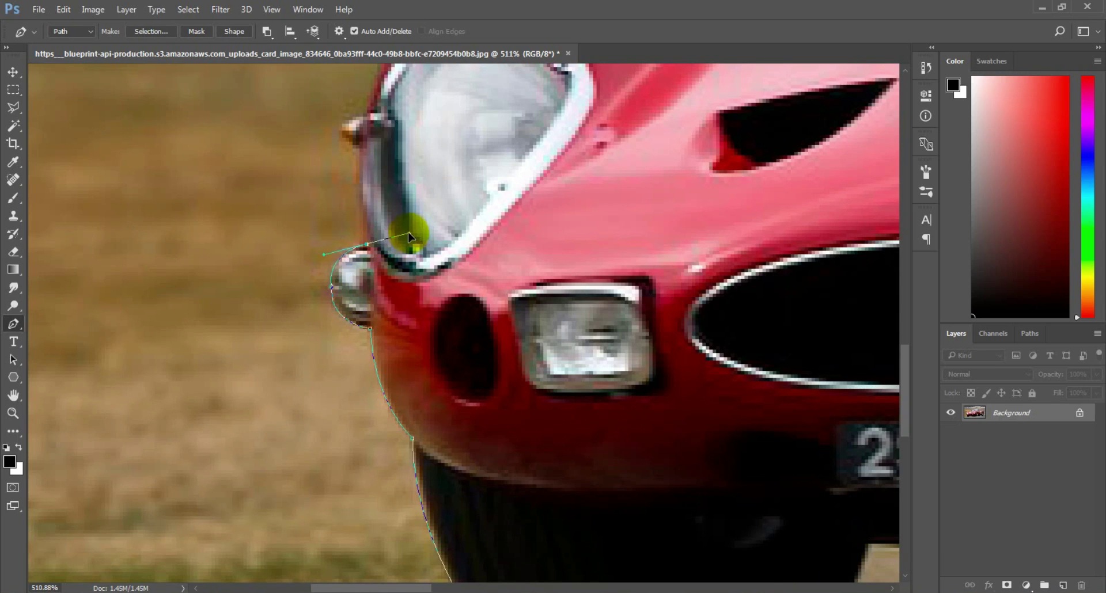
{"action": "left_click_drag", "start_coordinate": [357, 149], "coordinate": [367, 132]}
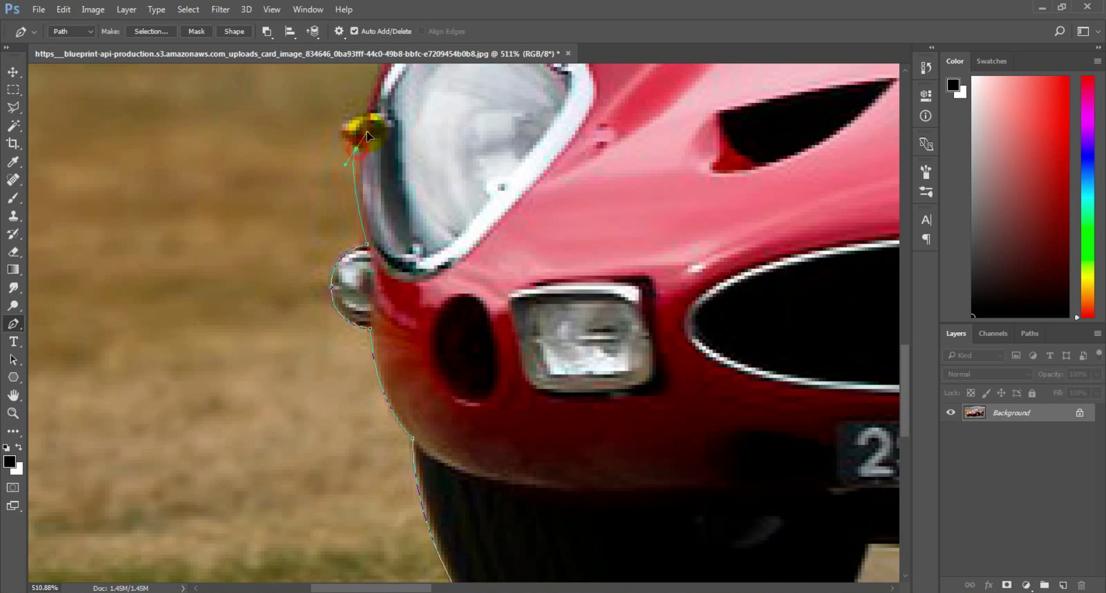
{"action": "left_click_drag", "start_coordinate": [347, 173], "coordinate": [379, 331]}
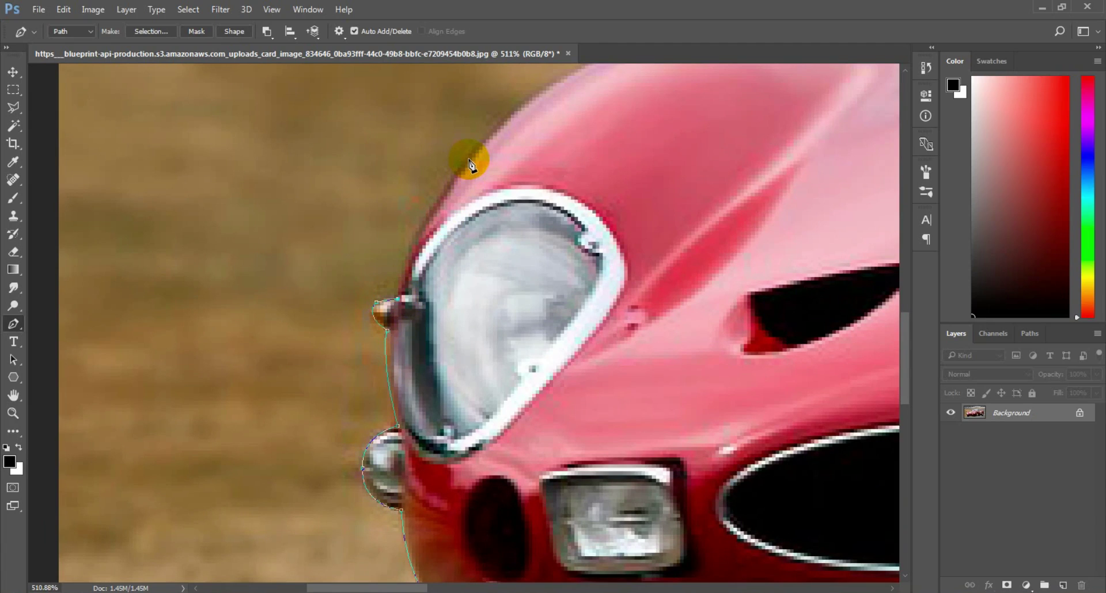
{"action": "left_click_drag", "start_coordinate": [469, 158], "coordinate": [481, 152]}
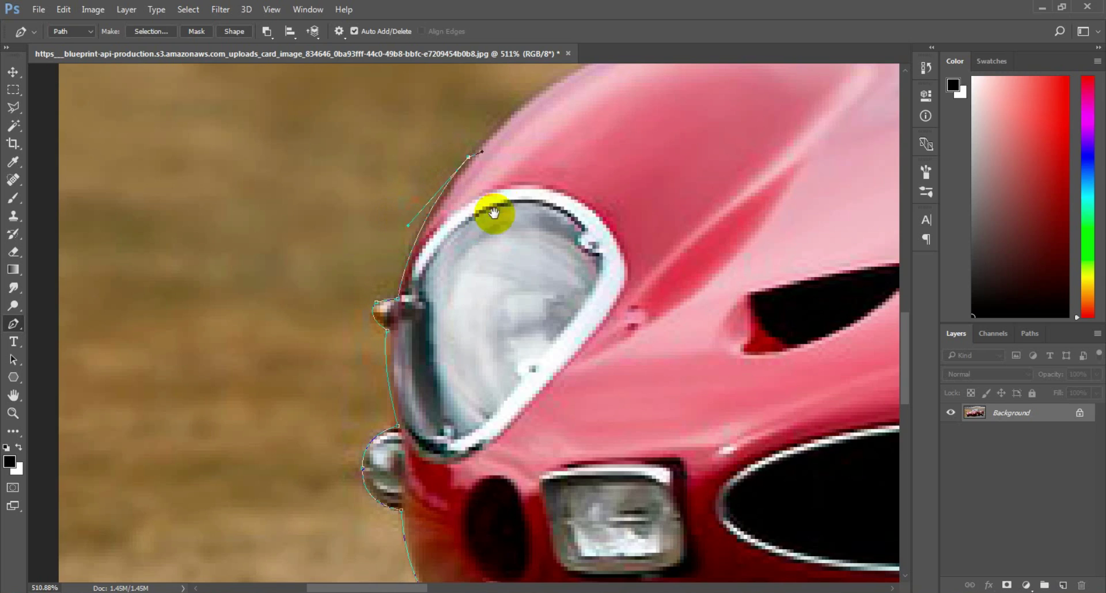
{"action": "left_click_drag", "start_coordinate": [494, 215], "coordinate": [437, 423]}
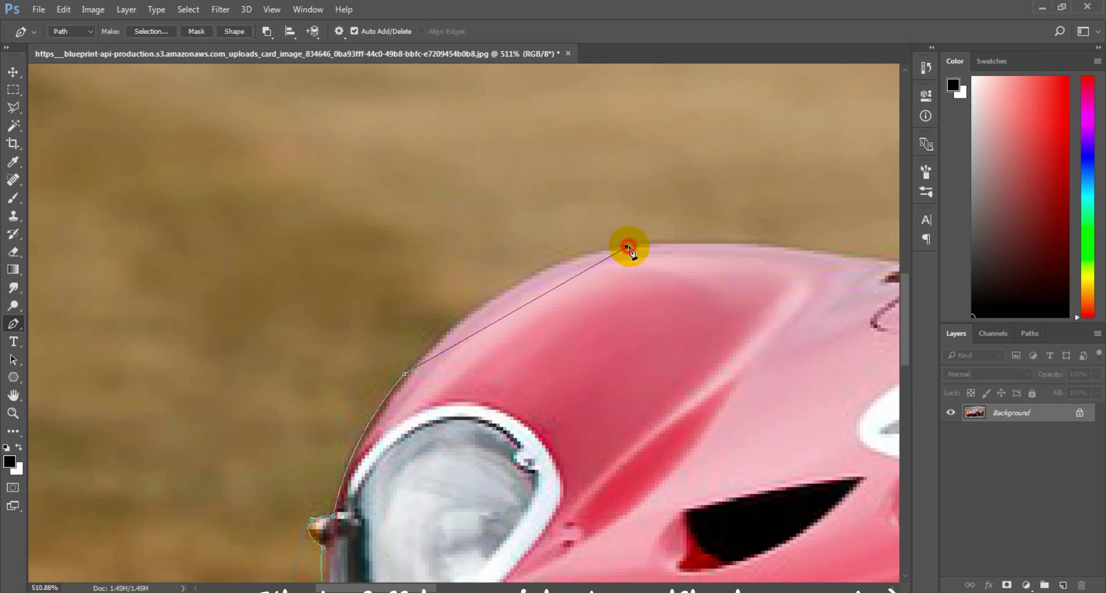
Continue the path along the bonnet edge, around the mirror, and up the windshield pillar
{"action": "left_click_drag", "start_coordinate": [626, 248], "coordinate": [776, 228]}
{"action": "left_click_drag", "start_coordinate": [676, 277], "coordinate": [427, 354]}
{"action": "left_click", "coordinate": [640, 339]}
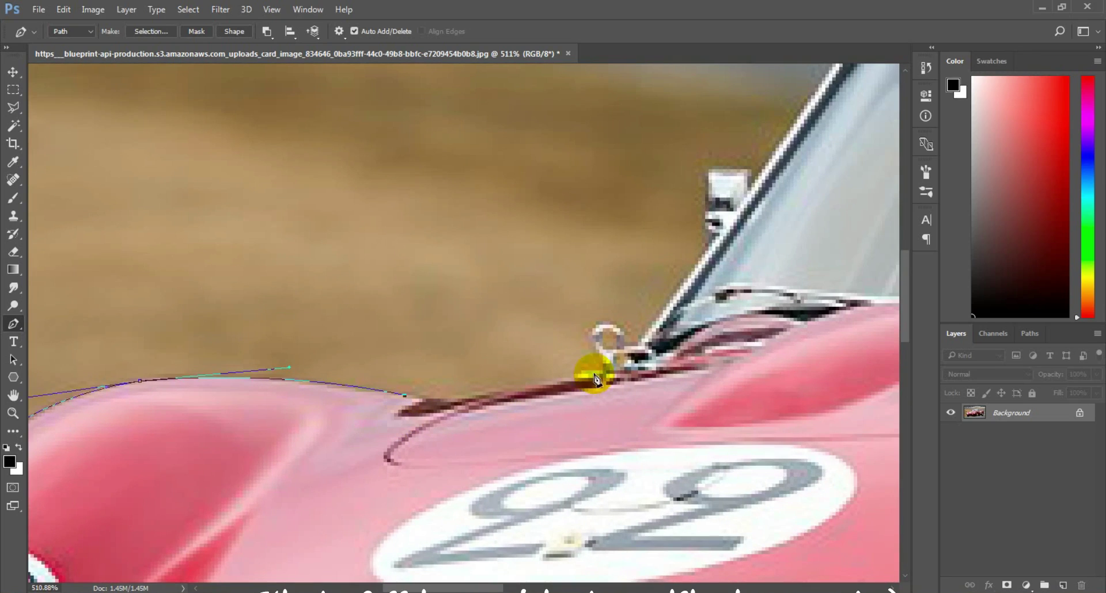
{"action": "mouse_move", "coordinate": [587, 367]}
{"action": "left_mouse_down"}
{"action": "mouse_move", "coordinate": [636, 338]}
{"action": "mouse_move", "coordinate": [629, 350]}
{"action": "left_mouse_up"}
{"action": "left_click", "coordinate": [590, 331]}
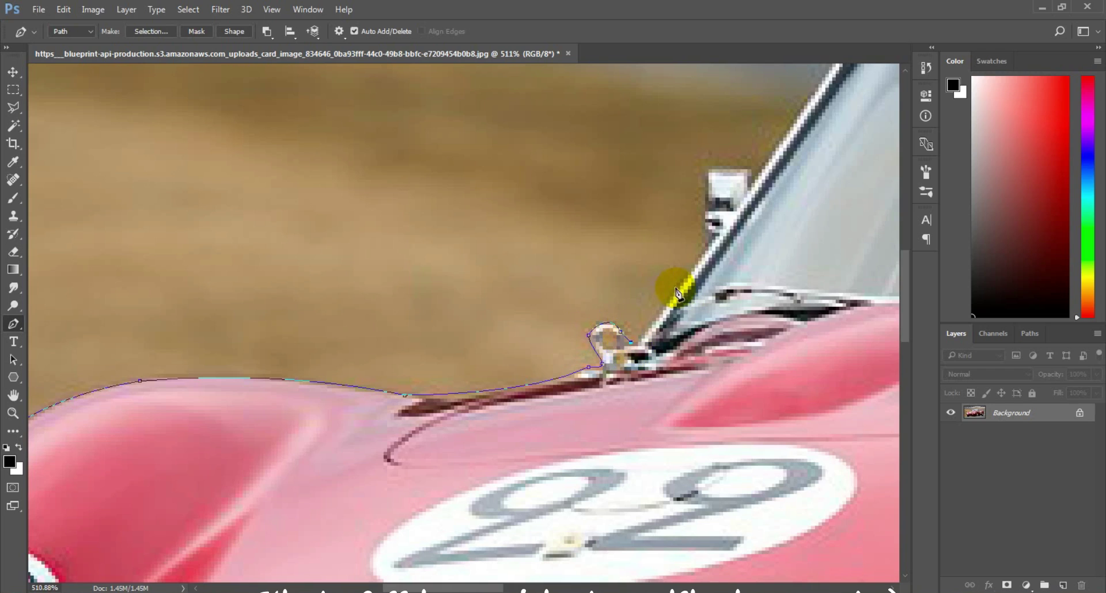
{"action": "left_click", "coordinate": [631, 342]}
{"action": "left_click_drag", "start_coordinate": [707, 239], "coordinate": [710, 224]}
{"action": "left_click", "coordinate": [705, 208]}
{"action": "left_click", "coordinate": [705, 177]}
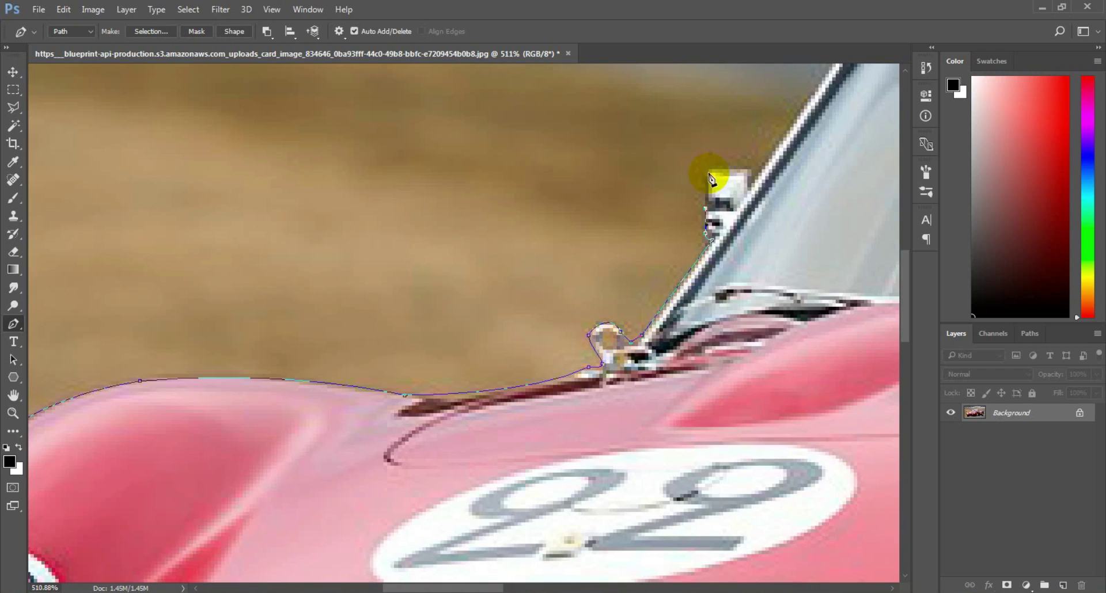
{"action": "left_click", "coordinate": [748, 172]}
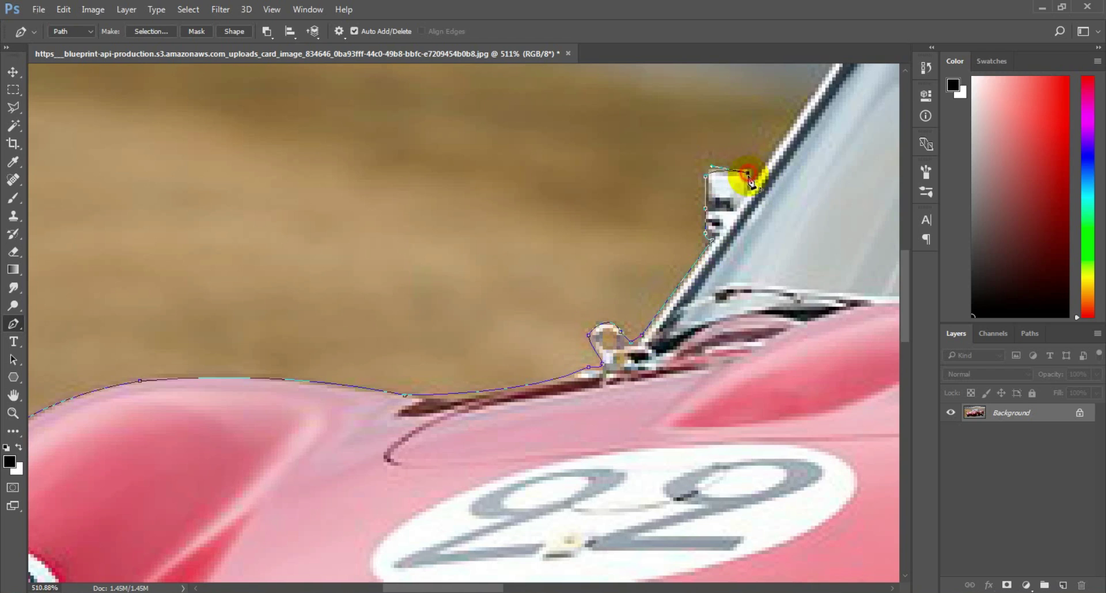
{"action": "left_click_drag", "start_coordinate": [749, 179], "coordinate": [438, 466]}
Extend the path over the pillar top and along the car's roof line
{"action": "left_click", "coordinate": [543, 320]}
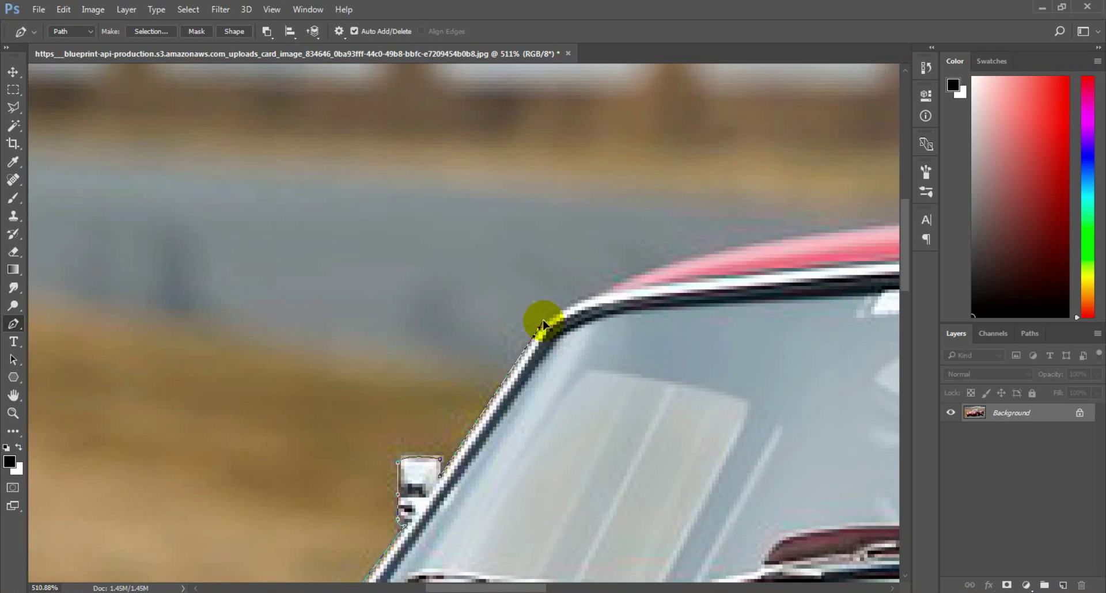
{"action": "left_click", "coordinate": [576, 297]}
{"action": "mouse_move", "coordinate": [601, 292]}
{"action": "left_mouse_down"}
{"action": "mouse_move", "coordinate": [619, 291]}
{"action": "mouse_move", "coordinate": [412, 452]}
{"action": "left_mouse_up"}
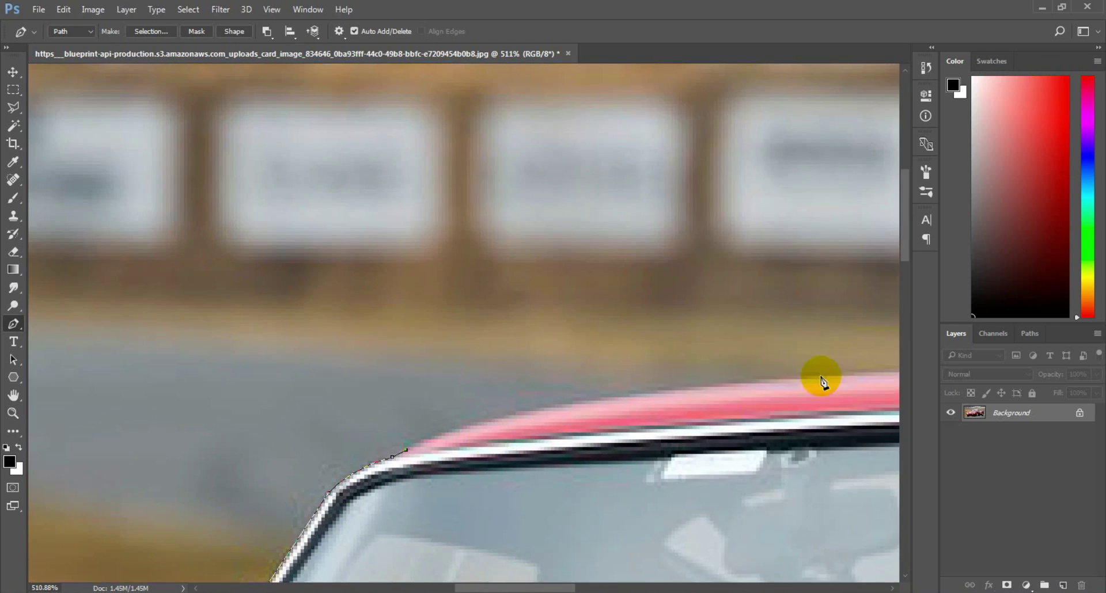
{"action": "left_click_drag", "start_coordinate": [838, 374], "coordinate": [510, 397]}
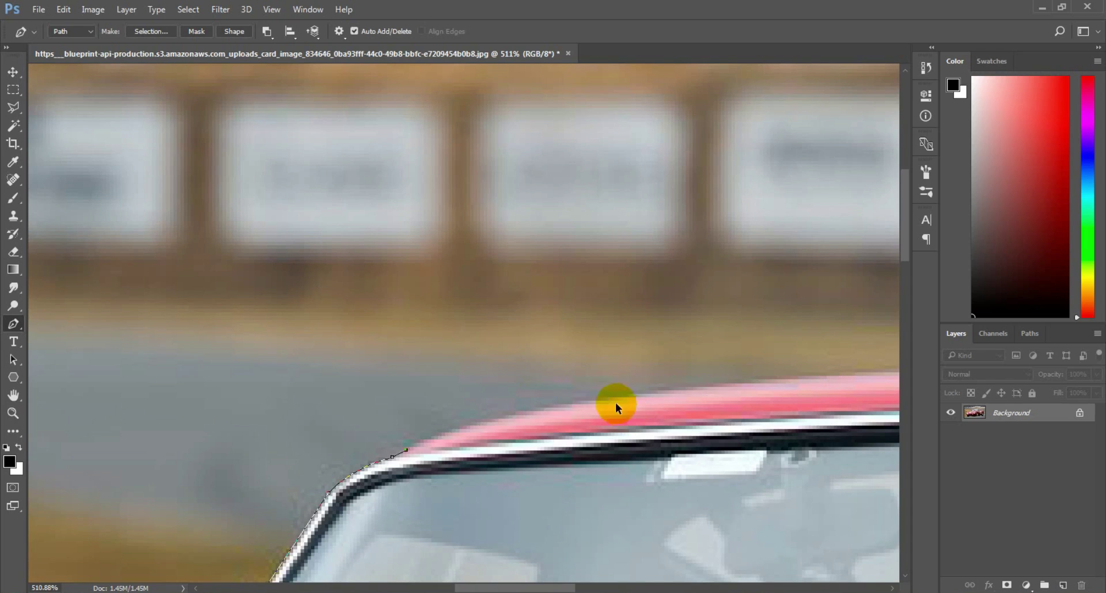
{"action": "left_click_drag", "start_coordinate": [887, 374], "coordinate": [423, 451]}
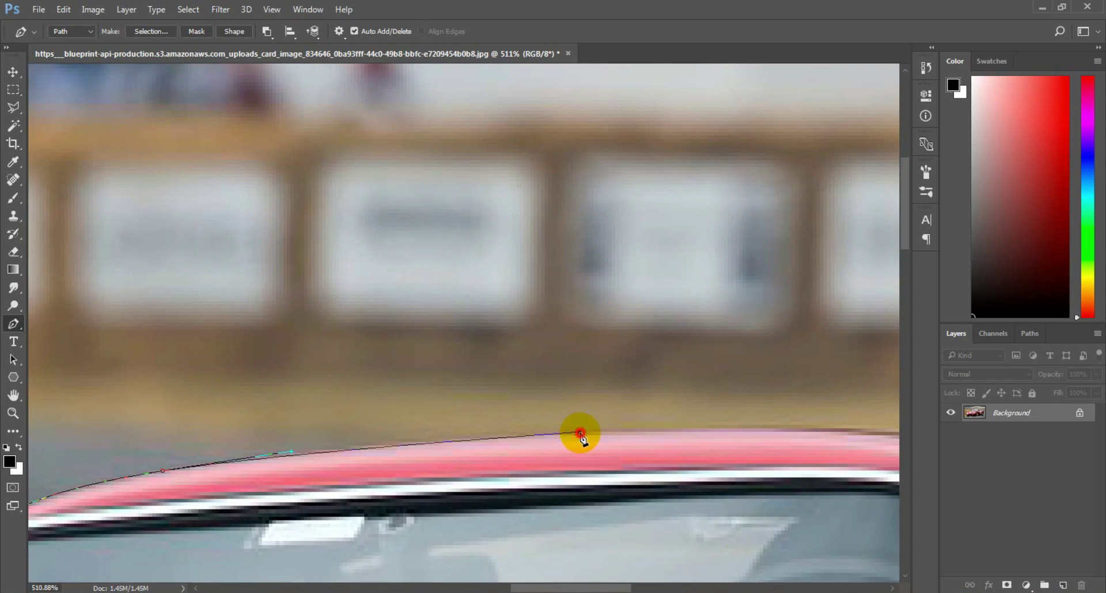
{"action": "left_click_drag", "start_coordinate": [570, 435], "coordinate": [662, 431]}
{"action": "scroll", "coordinate": [749, 473], "scroll_direction": "right", "scroll_amount": 5}
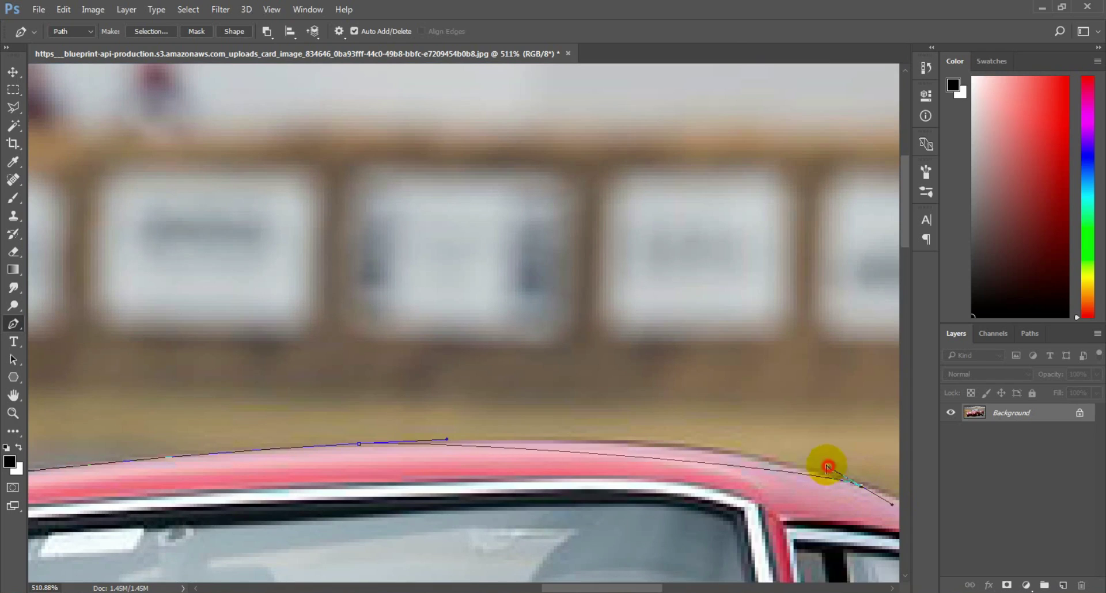
{"action": "left_click_drag", "start_coordinate": [800, 470], "coordinate": [875, 494]}
{"action": "scroll", "coordinate": [633, 489], "scroll_direction": "right", "scroll_amount": 6}
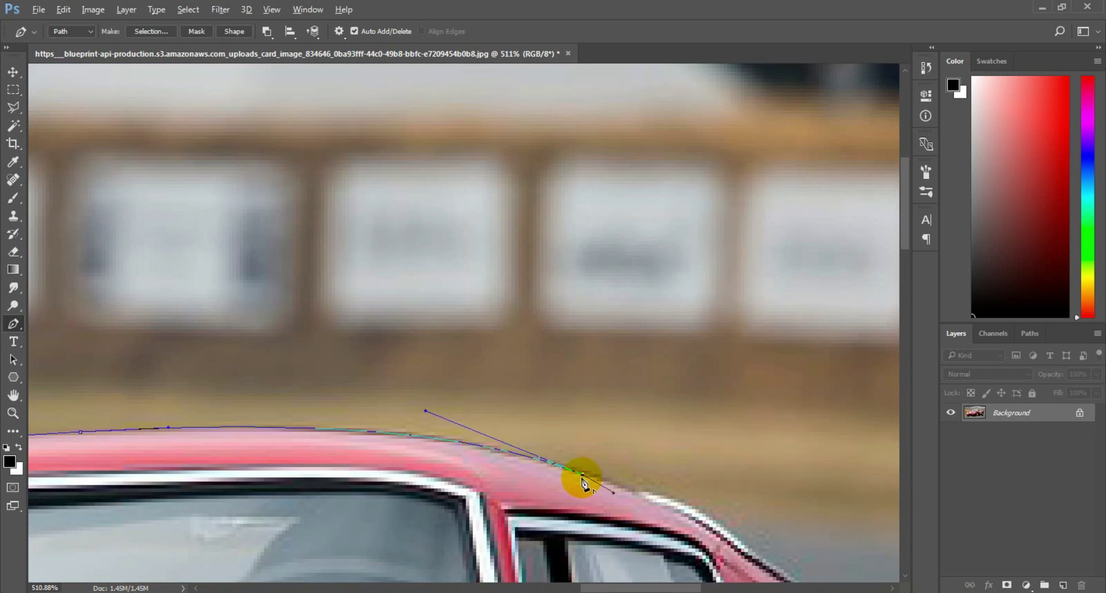
{"action": "left_click", "coordinate": [583, 474], "text": "alt"}
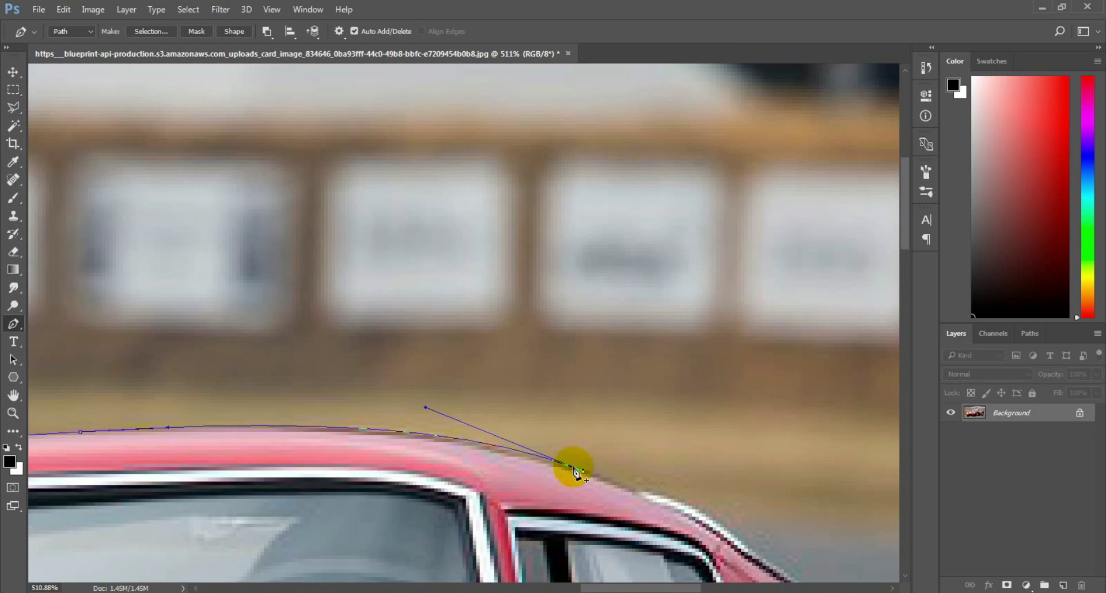
{"action": "scroll", "coordinate": [518, 475], "scroll_direction": "right", "scroll_amount": 3}
{"action": "scroll", "coordinate": [504, 478], "scroll_direction": "down", "scroll_amount": 1}
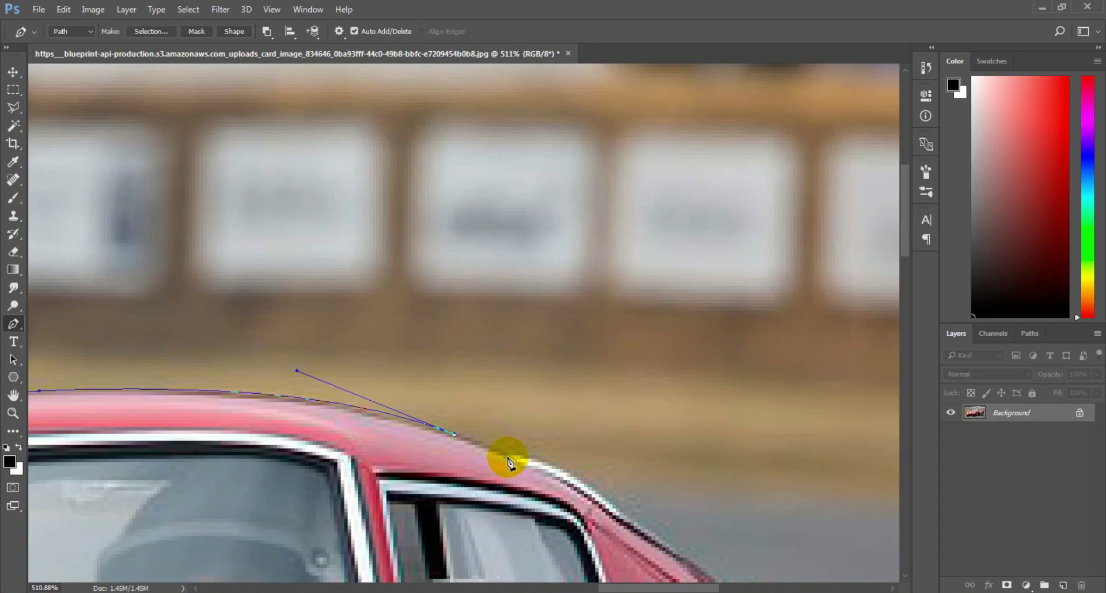
{"action": "scroll", "coordinate": [459, 471], "scroll_direction": "right", "scroll_amount": 2}
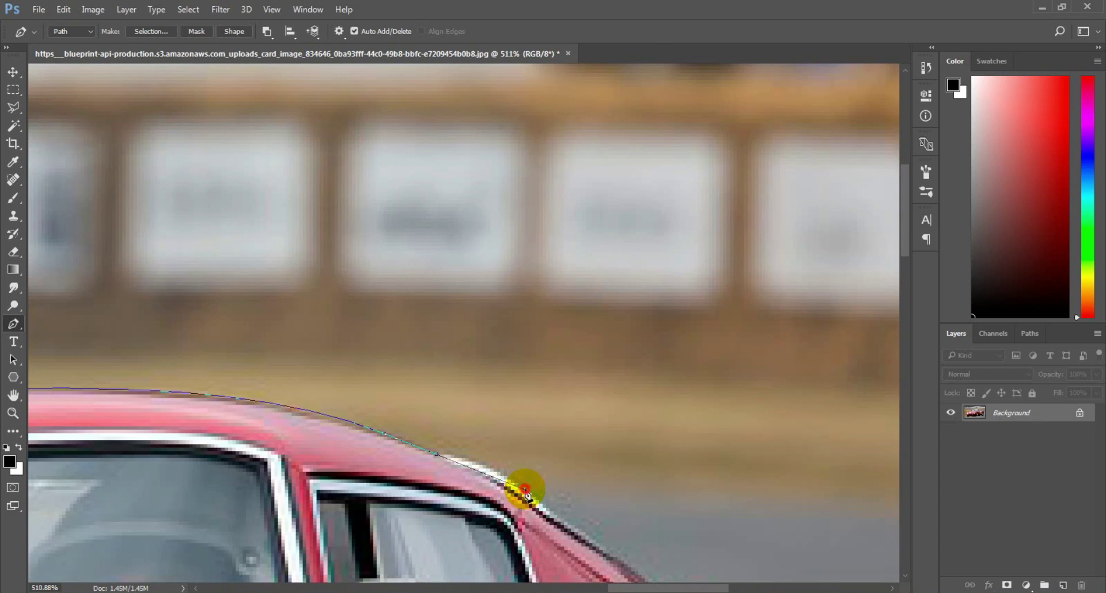
Trace the path down the rear roof edge and along the rear fender
{"action": "left_click_drag", "start_coordinate": [525, 490], "coordinate": [581, 535]}
{"action": "left_click_drag", "start_coordinate": [558, 521], "coordinate": [358, 395]}
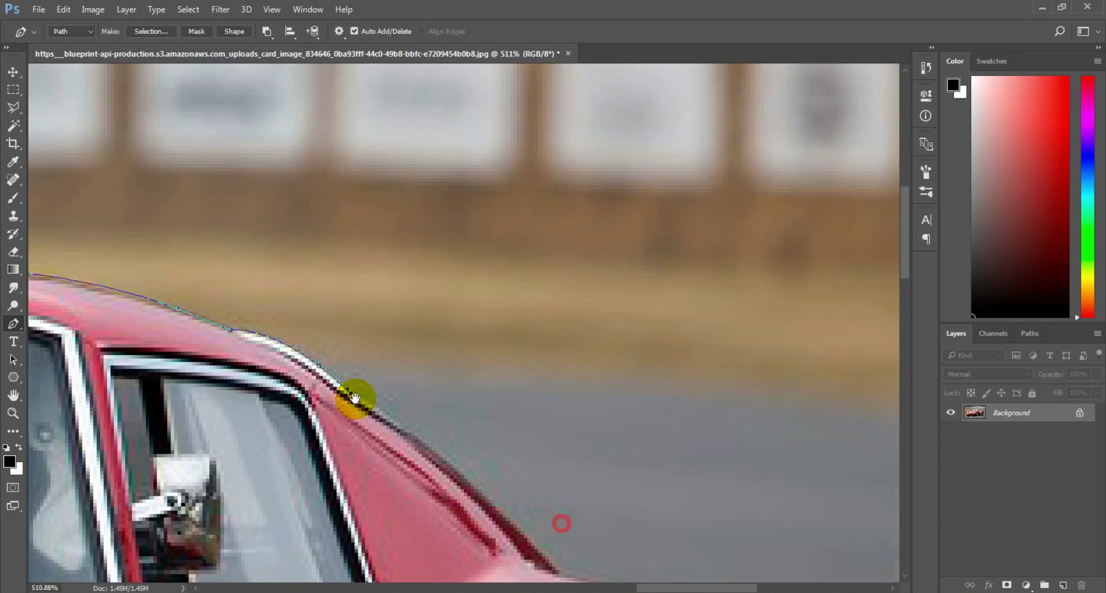
{"action": "left_click", "coordinate": [415, 437]}
{"action": "left_click", "coordinate": [557, 573]}
{"action": "left_click_drag", "start_coordinate": [530, 538], "coordinate": [364, 342]}
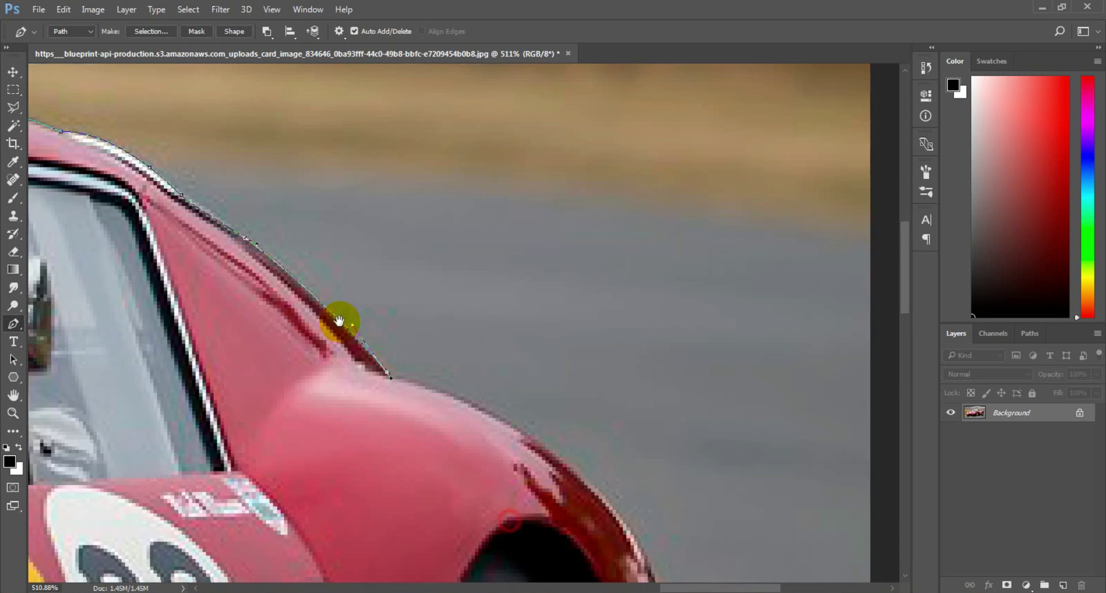
{"action": "left_click_drag", "start_coordinate": [634, 539], "coordinate": [646, 573]}
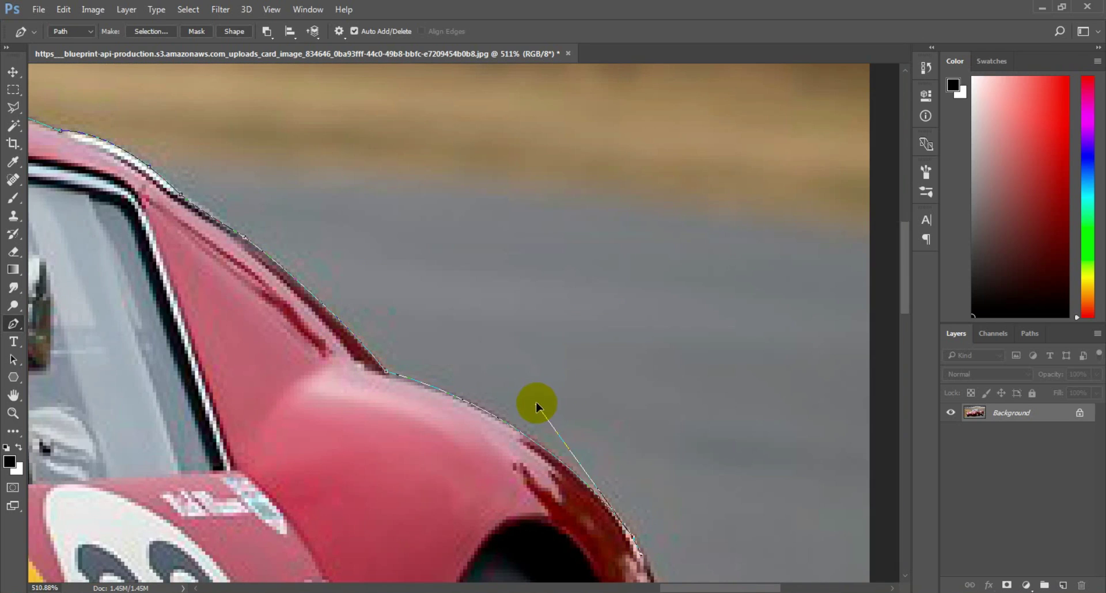
{"action": "left_click_drag", "start_coordinate": [643, 526], "coordinate": [544, 374]}
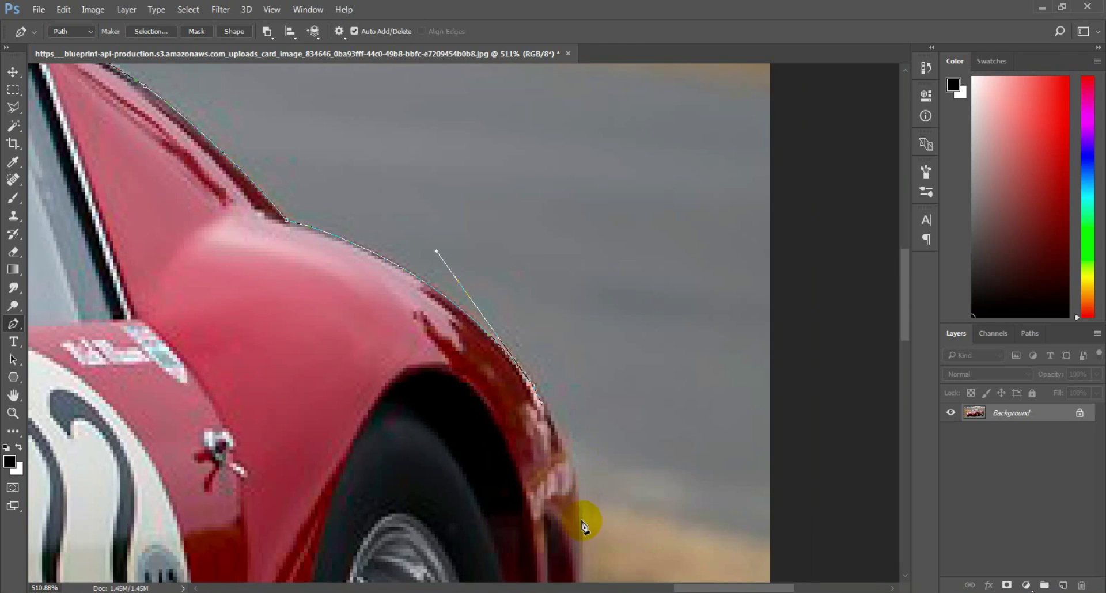
{"action": "mouse_move", "coordinate": [583, 520]}
{"action": "left_mouse_down"}
{"action": "mouse_move", "coordinate": [582, 585]}
{"action": "mouse_move", "coordinate": [572, 324]}
{"action": "left_mouse_up"}
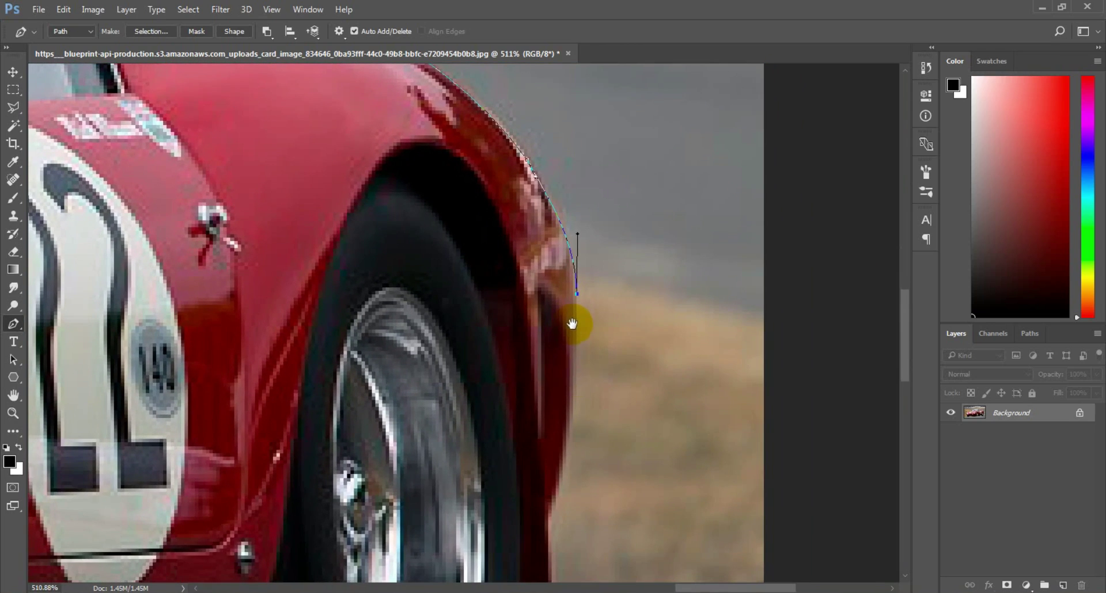
{"action": "left_click_drag", "start_coordinate": [549, 520], "coordinate": [525, 538]}
{"action": "left_click", "coordinate": [549, 520], "text": "alt"}
{"action": "left_click_drag", "start_coordinate": [549, 521], "coordinate": [538, 300]}
{"action": "left_click", "coordinate": [541, 392]}
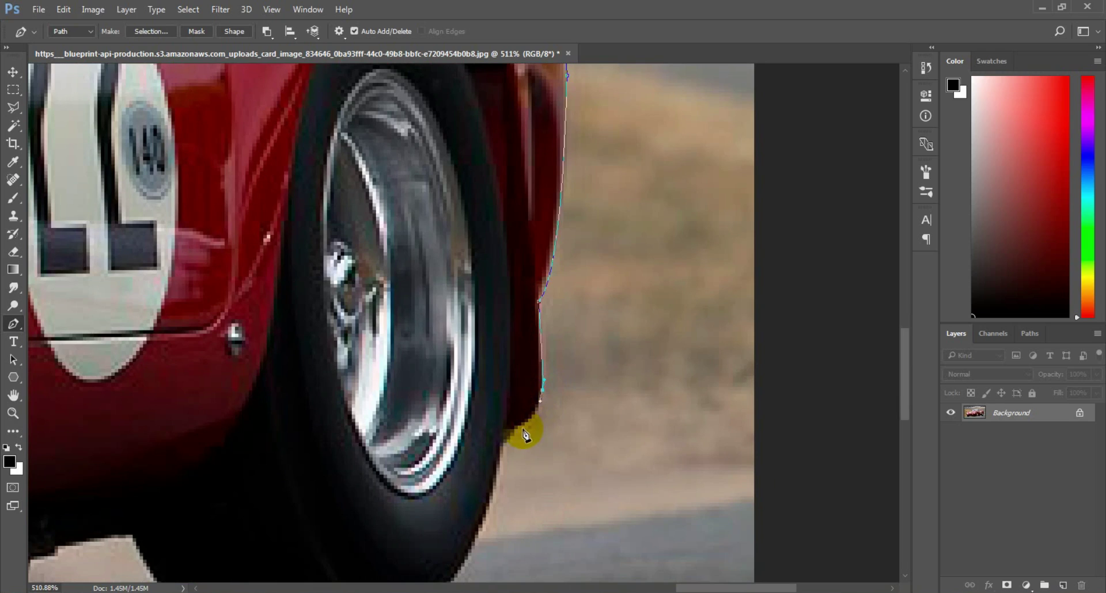
Curve the path around the rear tyre's bottom and along the underbody
{"action": "left_click_drag", "start_coordinate": [515, 433], "coordinate": [505, 433]}
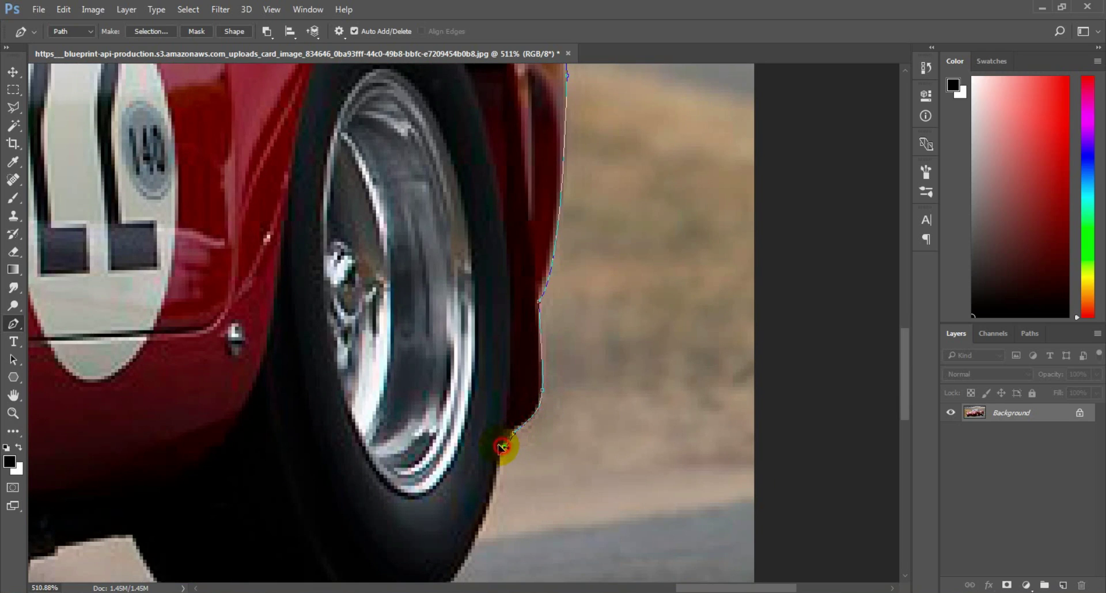
{"action": "left_click_drag", "start_coordinate": [505, 460], "coordinate": [598, 324]}
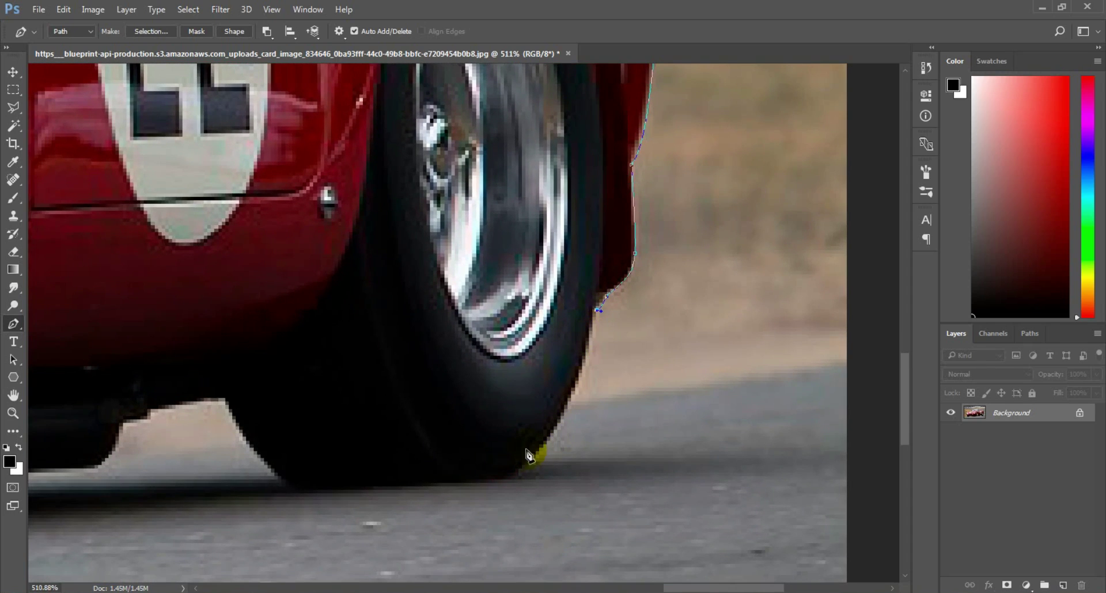
{"action": "left_click_drag", "start_coordinate": [518, 472], "coordinate": [470, 490]}
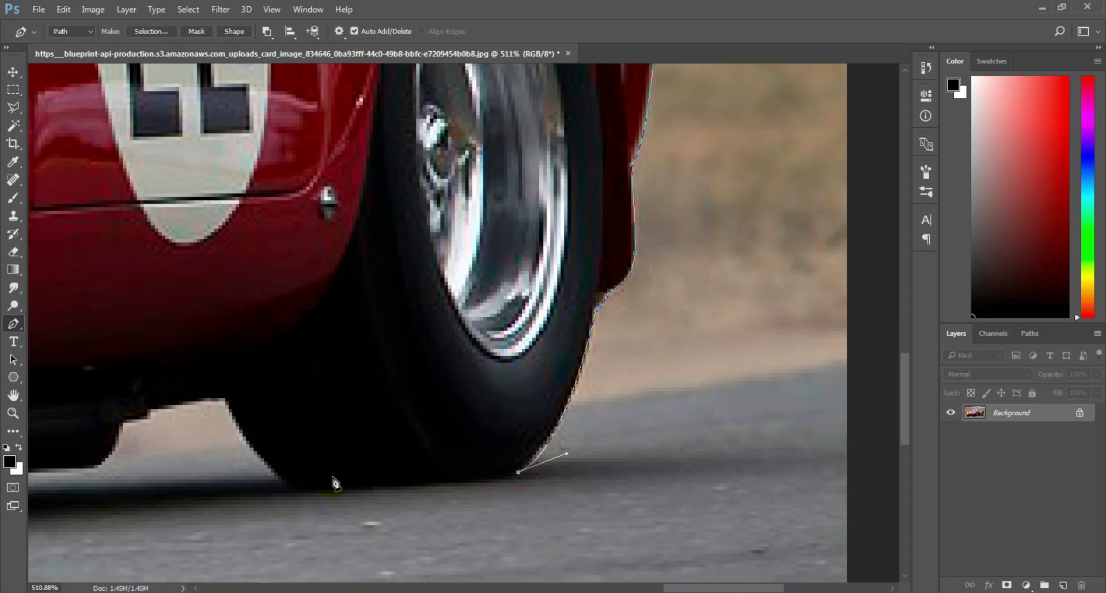
{"action": "left_click_drag", "start_coordinate": [284, 487], "coordinate": [290, 493]}
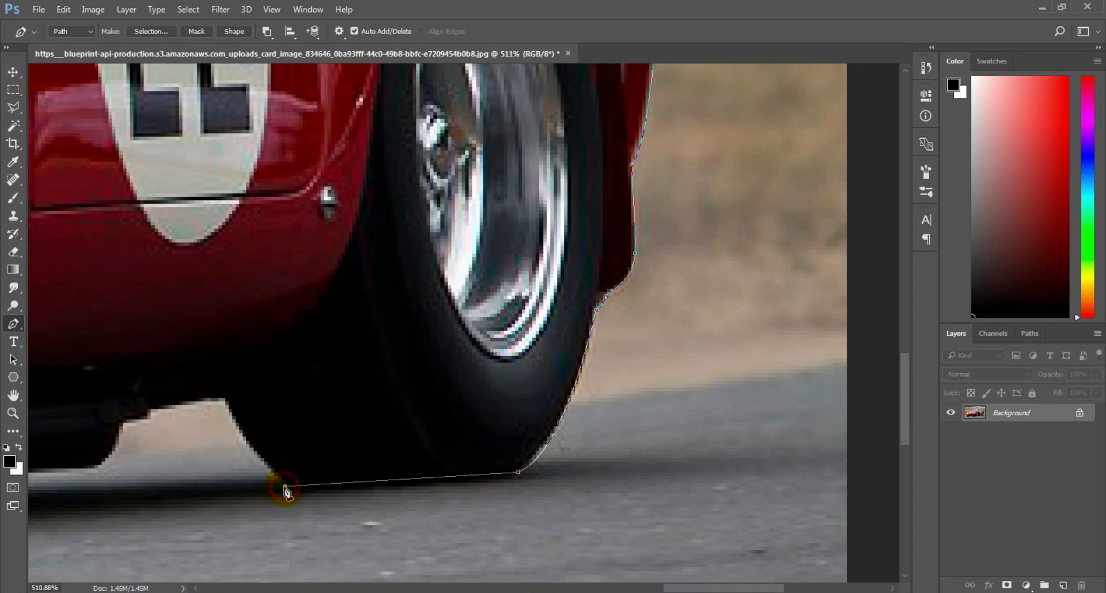
{"action": "left_click", "coordinate": [226, 410]}
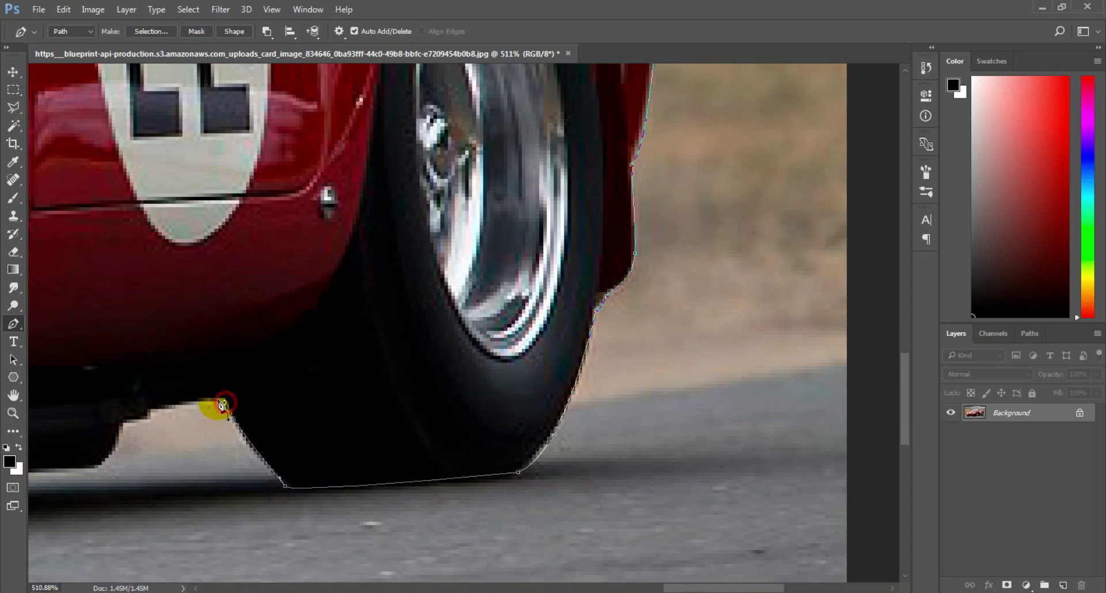
{"action": "mouse_move", "coordinate": [222, 405]}
{"action": "left_mouse_down"}
{"action": "mouse_move", "coordinate": [174, 404]}
{"action": "mouse_move", "coordinate": [78, 473]}
{"action": "mouse_move", "coordinate": [526, 388]}
{"action": "left_mouse_up"}
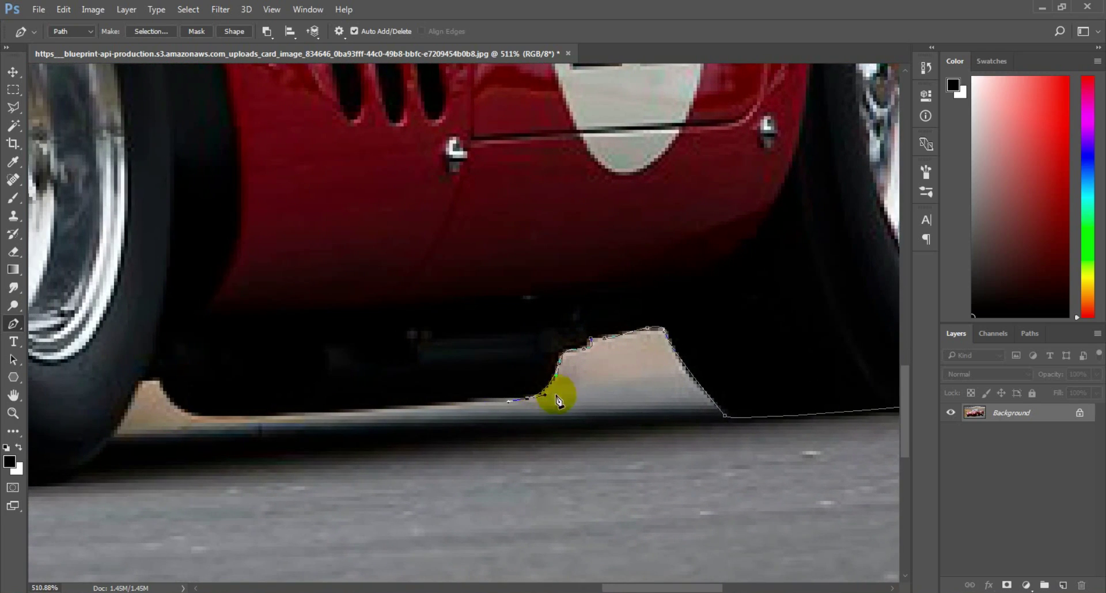
{"action": "left_click", "coordinate": [196, 415]}
{"action": "left_click_drag", "start_coordinate": [196, 415], "coordinate": [204, 424]}
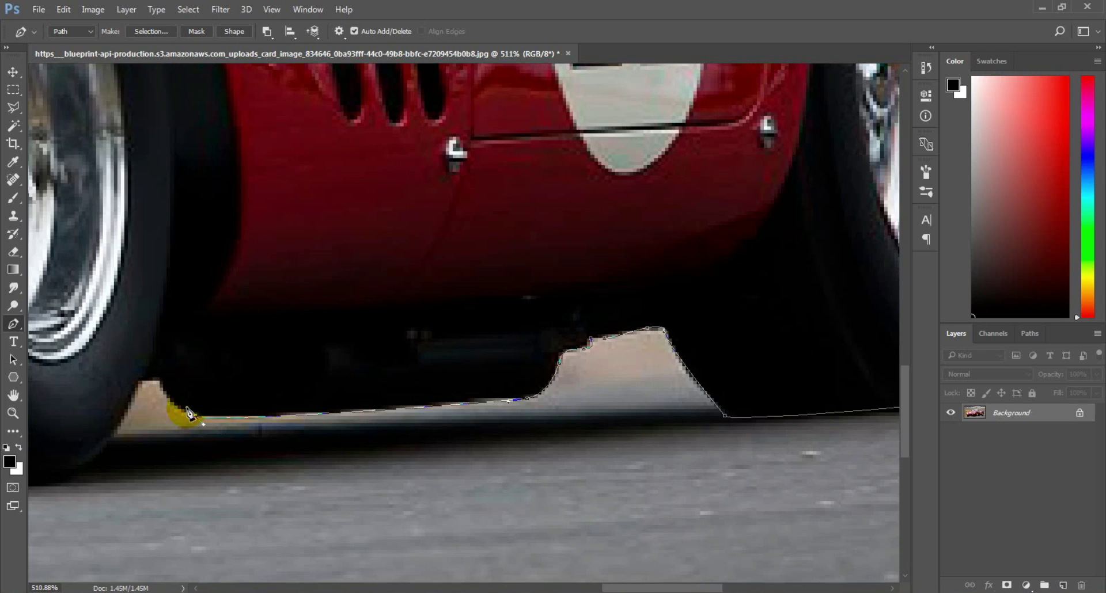
{"action": "left_click", "coordinate": [166, 391]}
{"action": "left_click_drag", "start_coordinate": [159, 383], "coordinate": [153, 346]}
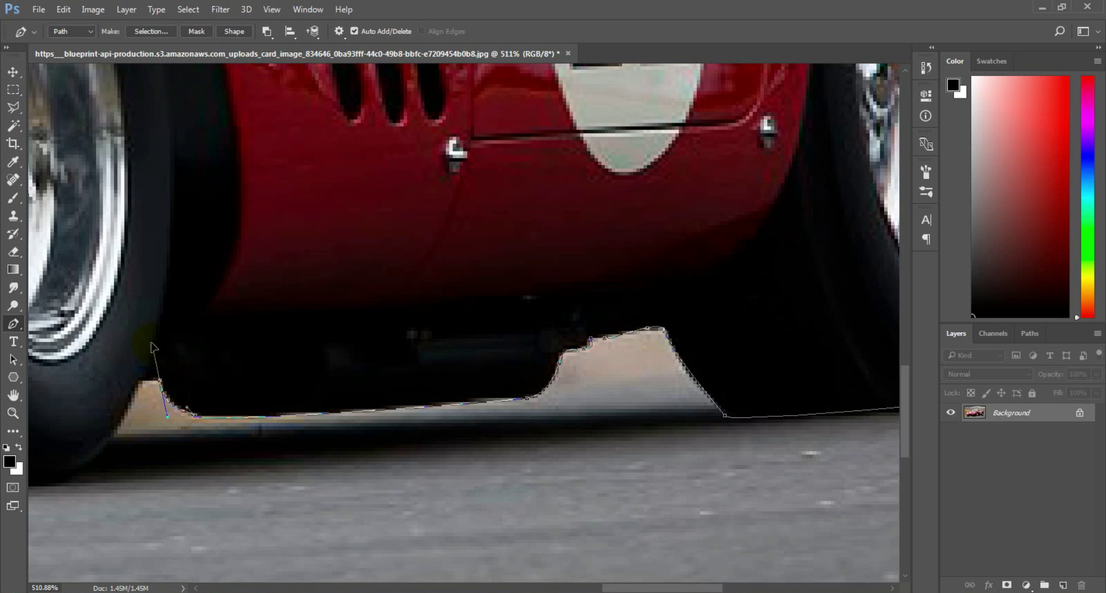
{"action": "left_click", "coordinate": [160, 380], "text": "alt"}
Trace the front tyre base, wheel arch and lower bumper edge along the ground
{"action": "left_click_drag", "start_coordinate": [144, 384], "coordinate": [563, 350]}
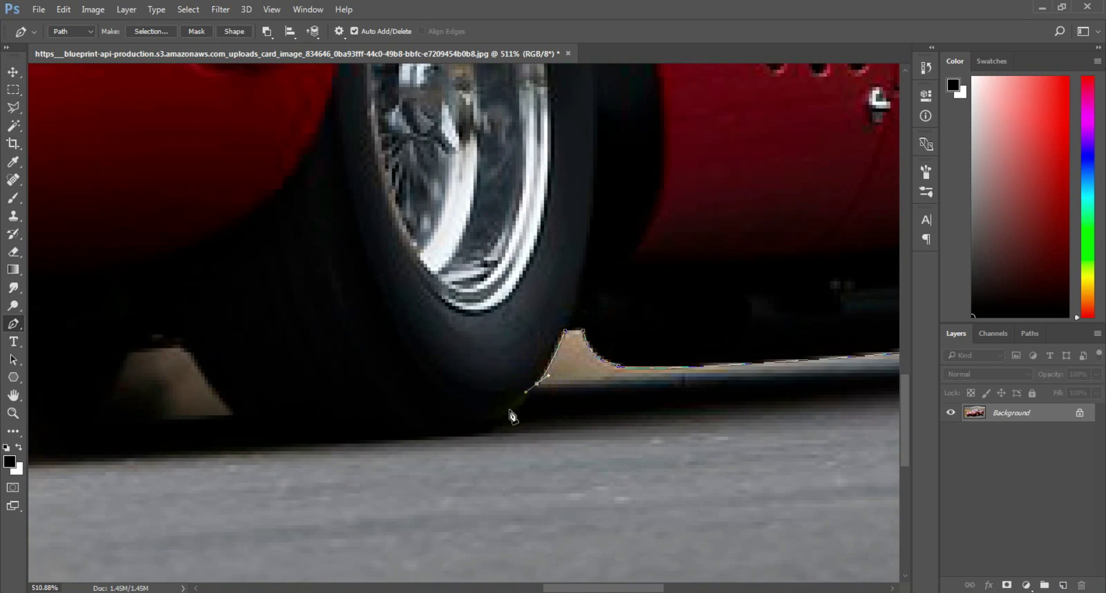
{"action": "left_click_drag", "start_coordinate": [478, 433], "coordinate": [445, 433]}
{"action": "left_click_drag", "start_coordinate": [258, 437], "coordinate": [242, 433]}
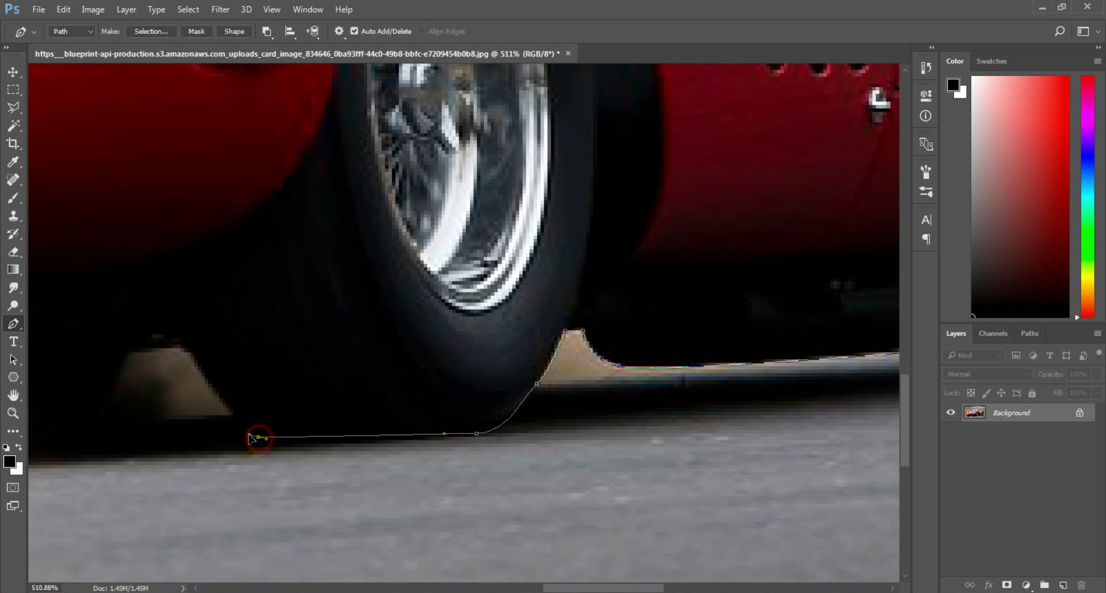
{"action": "left_click_drag", "start_coordinate": [205, 343], "coordinate": [741, 386]}
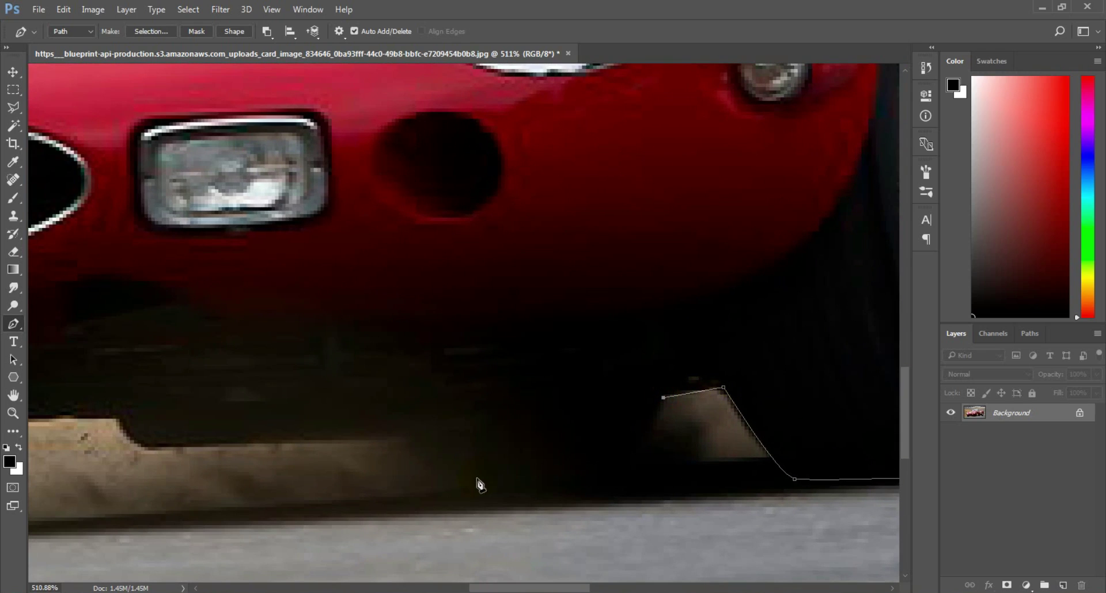
{"action": "left_click_drag", "start_coordinate": [477, 479], "coordinate": [392, 440]}
{"action": "left_click_drag", "start_coordinate": [239, 496], "coordinate": [468, 520]}
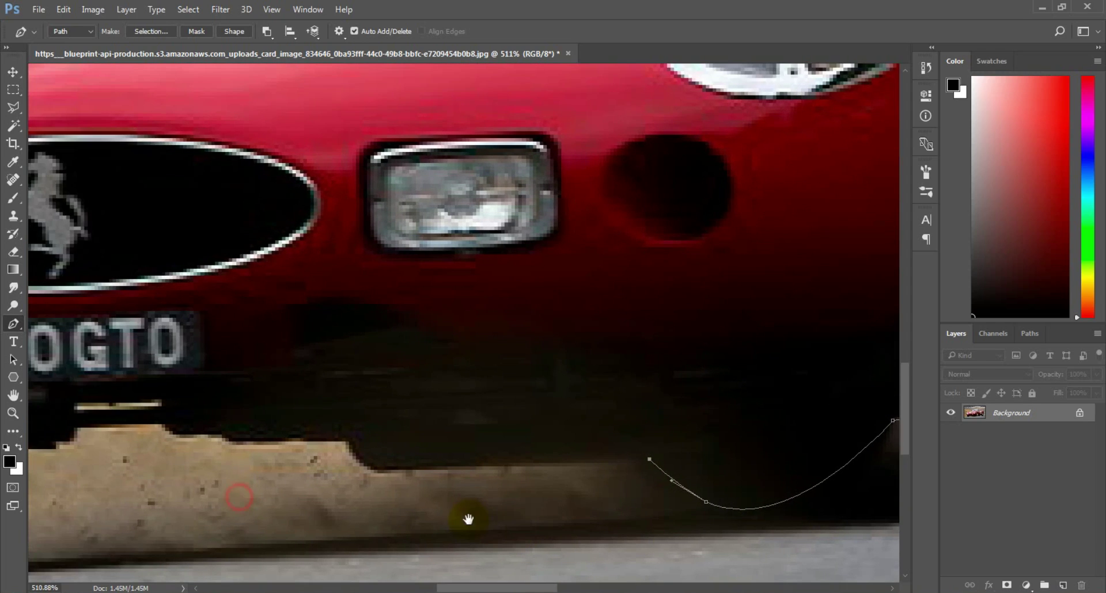
{"action": "left_click", "coordinate": [395, 470]}
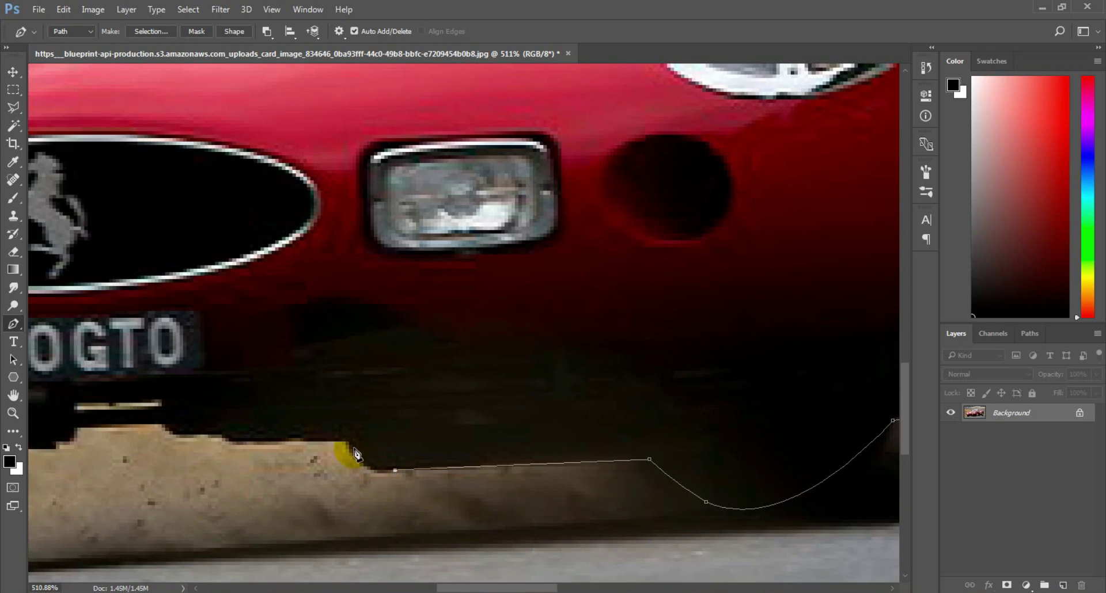
{"action": "mouse_move", "coordinate": [346, 429]}
{"action": "left_mouse_down"}
{"action": "mouse_move", "coordinate": [346, 415]}
{"action": "mouse_move", "coordinate": [348, 466]}
{"action": "left_mouse_up"}
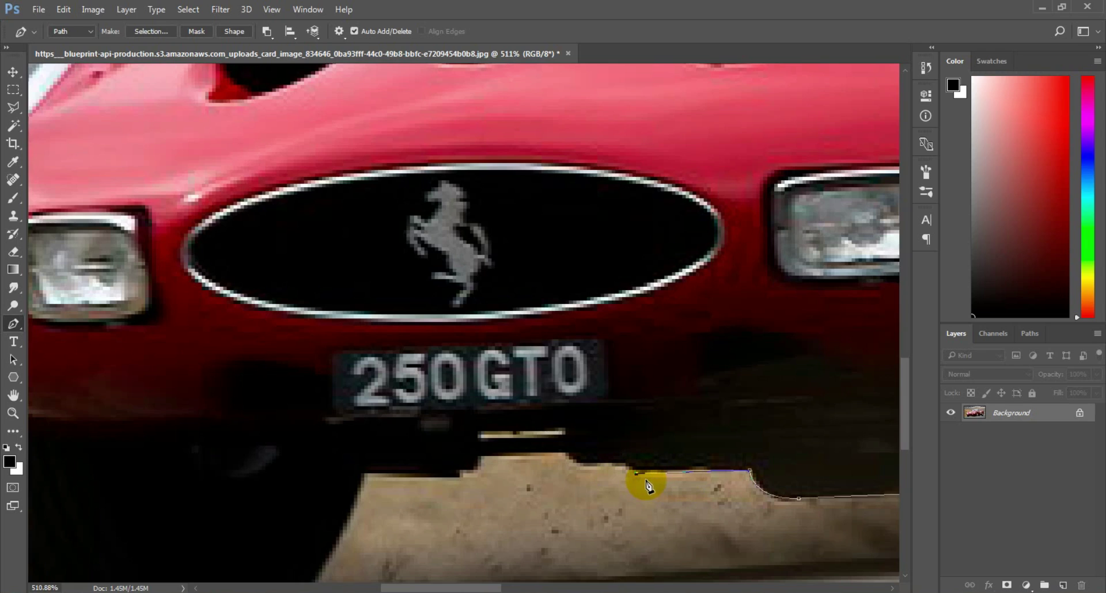
{"action": "left_click_drag", "start_coordinate": [648, 487], "coordinate": [633, 467]}
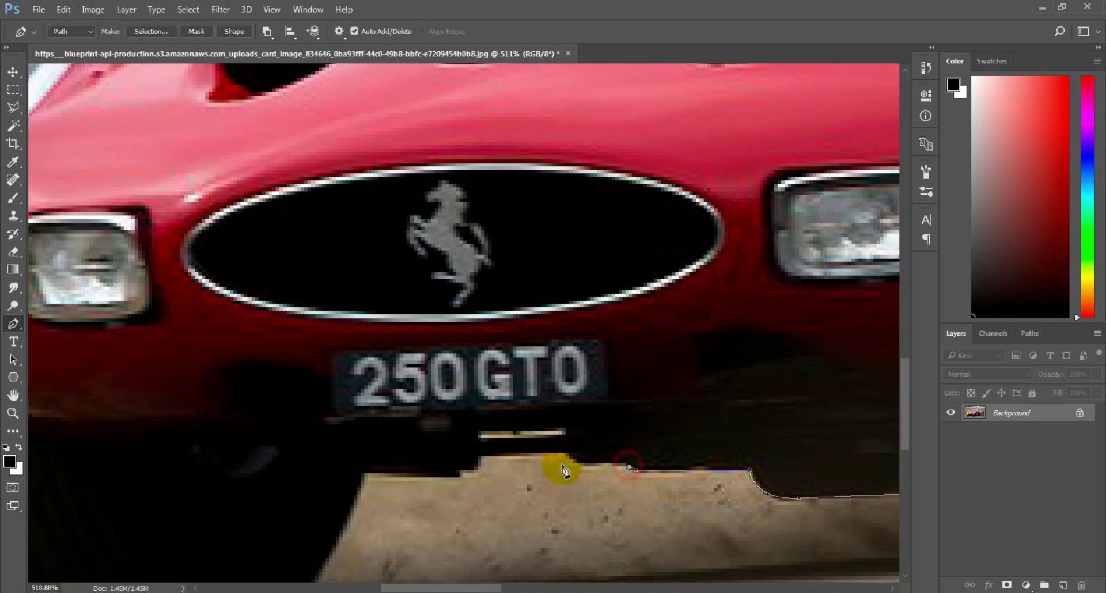
{"action": "left_click", "coordinate": [586, 468]}
{"action": "left_click", "coordinate": [568, 454]}
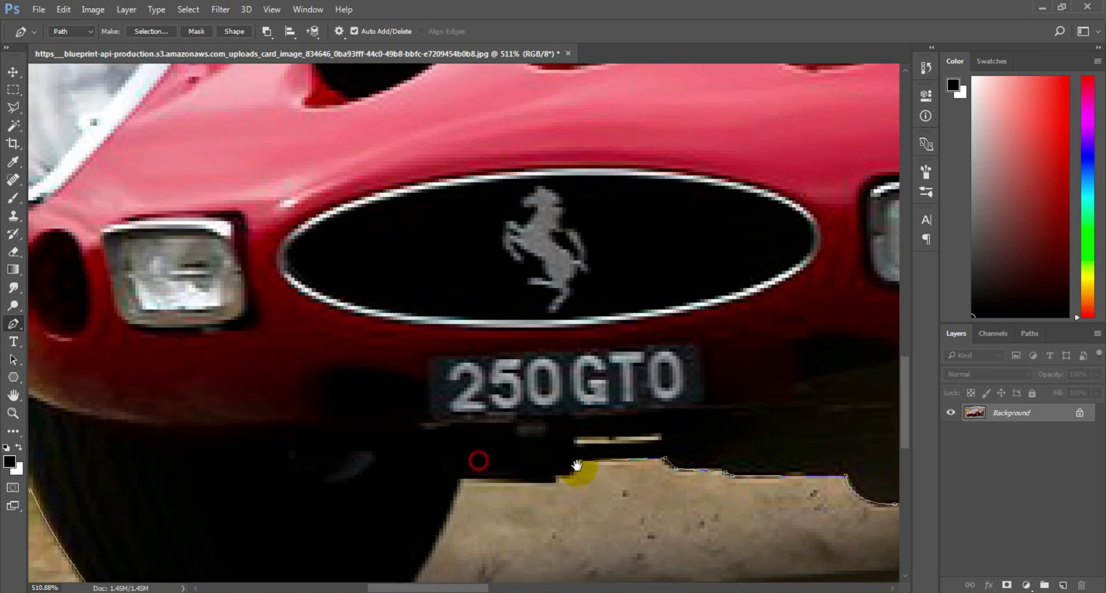
Finish the path below the plate and around the front corner, closing it at the start anchor
{"action": "left_click_drag", "start_coordinate": [485, 460], "coordinate": [616, 484]}
{"action": "left_click", "coordinate": [600, 490]}
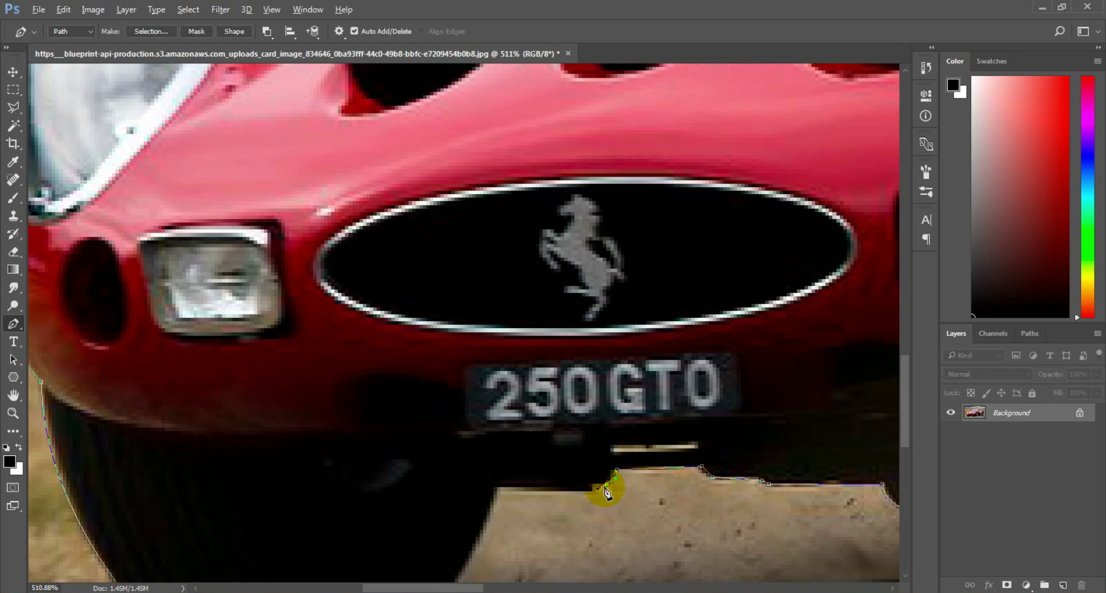
{"action": "left_click_drag", "start_coordinate": [598, 488], "coordinate": [599, 500]}
{"action": "left_click_drag", "start_coordinate": [499, 490], "coordinate": [754, 401]}
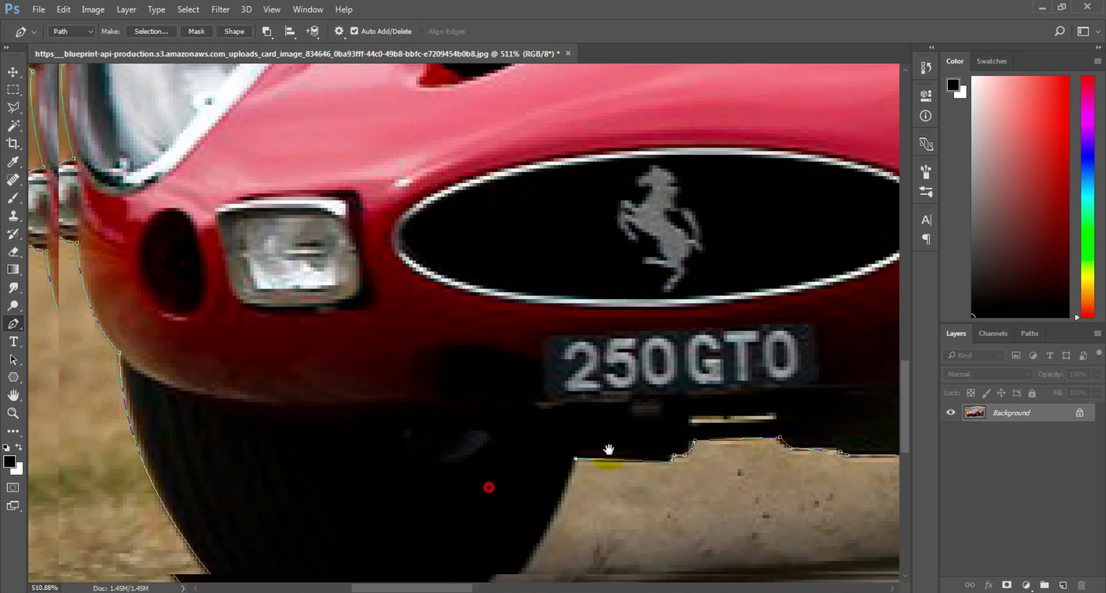
{"action": "left_click_drag", "start_coordinate": [728, 511], "coordinate": [693, 533]}
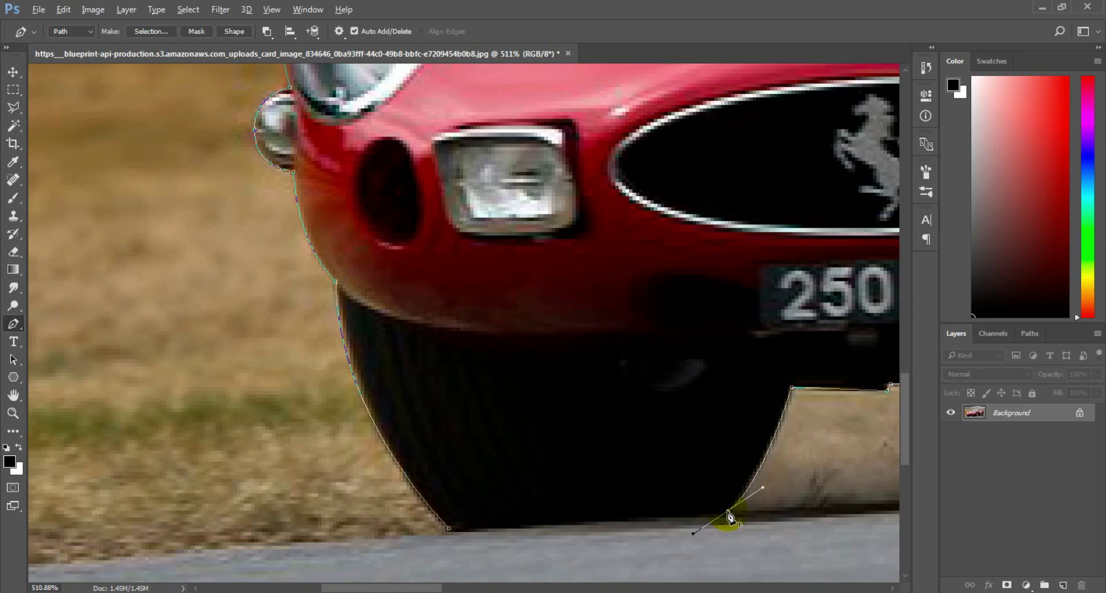
{"action": "left_click", "coordinate": [729, 512], "text": "alt"}
{"action": "left_click", "coordinate": [451, 533]}
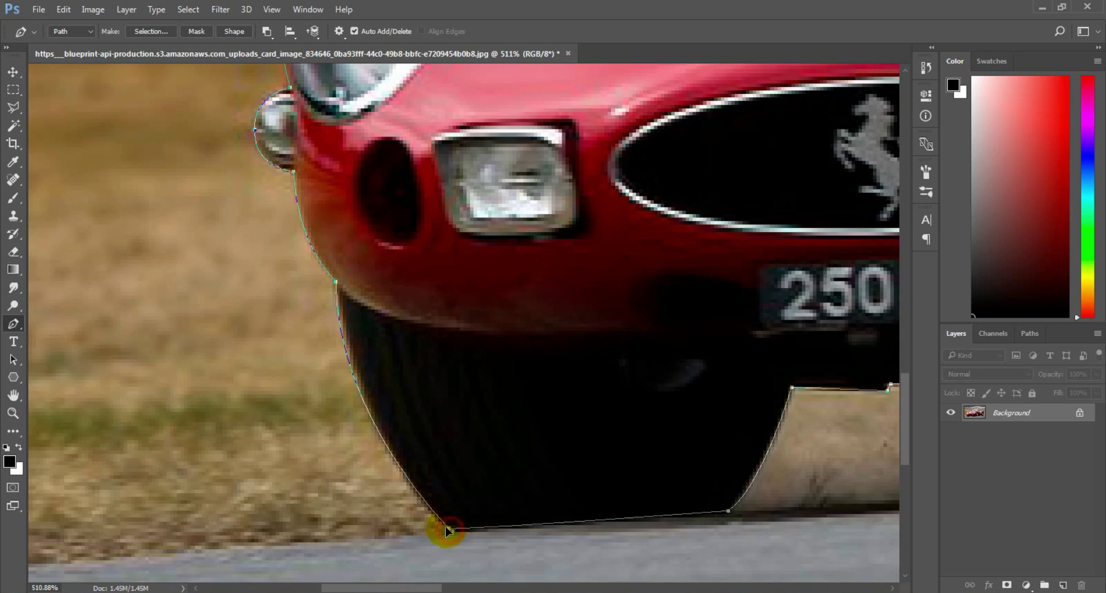
Fit the image on screen and turn the closed car path into a selection
{"action": "key", "text": "ctrl+1"}
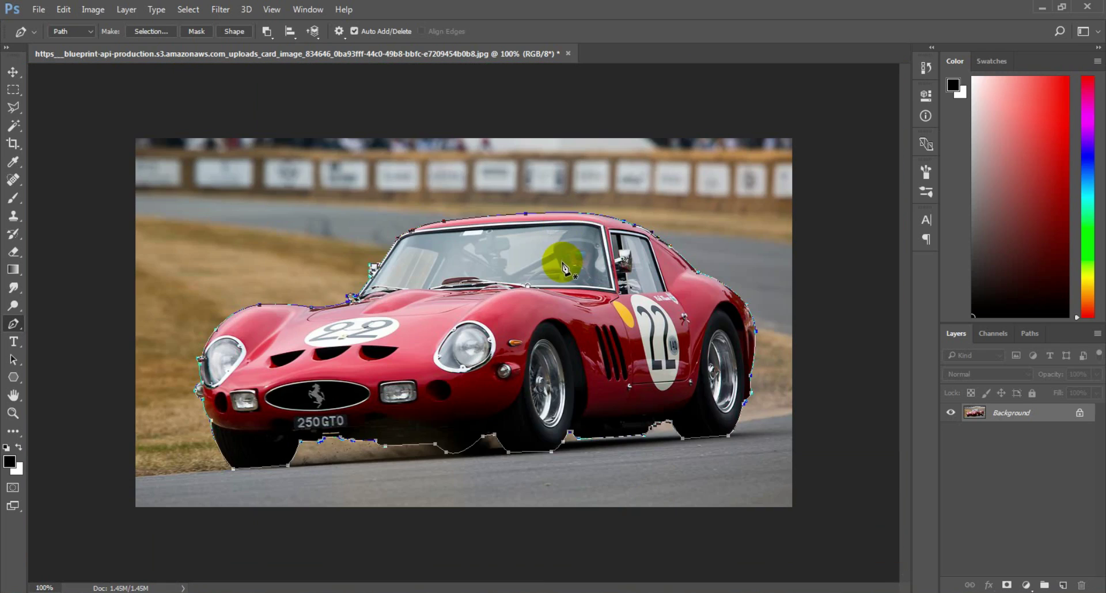
{"action": "right_click", "coordinate": [562, 264]}
{"action": "left_click", "coordinate": [582, 299]}
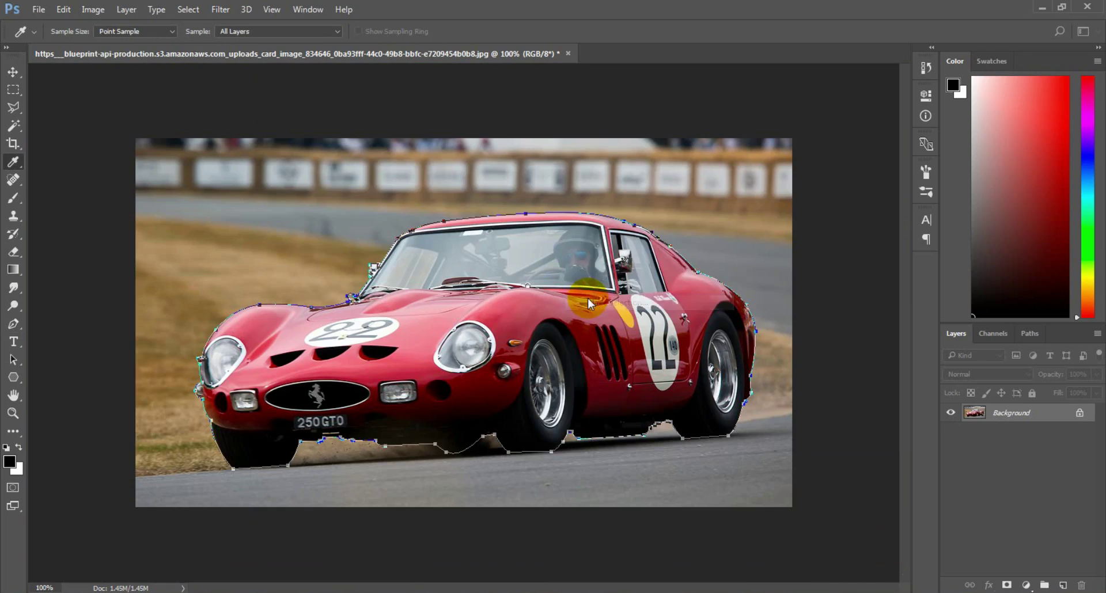
{"action": "left_click", "coordinate": [623, 175]}
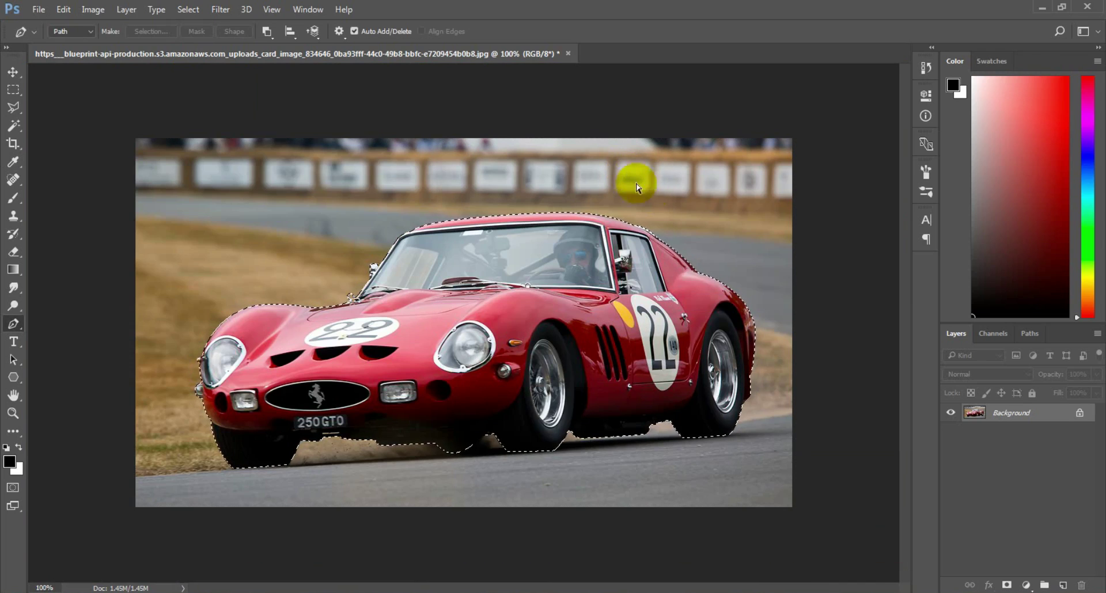
Switch to the Rectangular Marquee and copy the selected car onto a new layer
{"action": "right_click", "coordinate": [991, 411]}
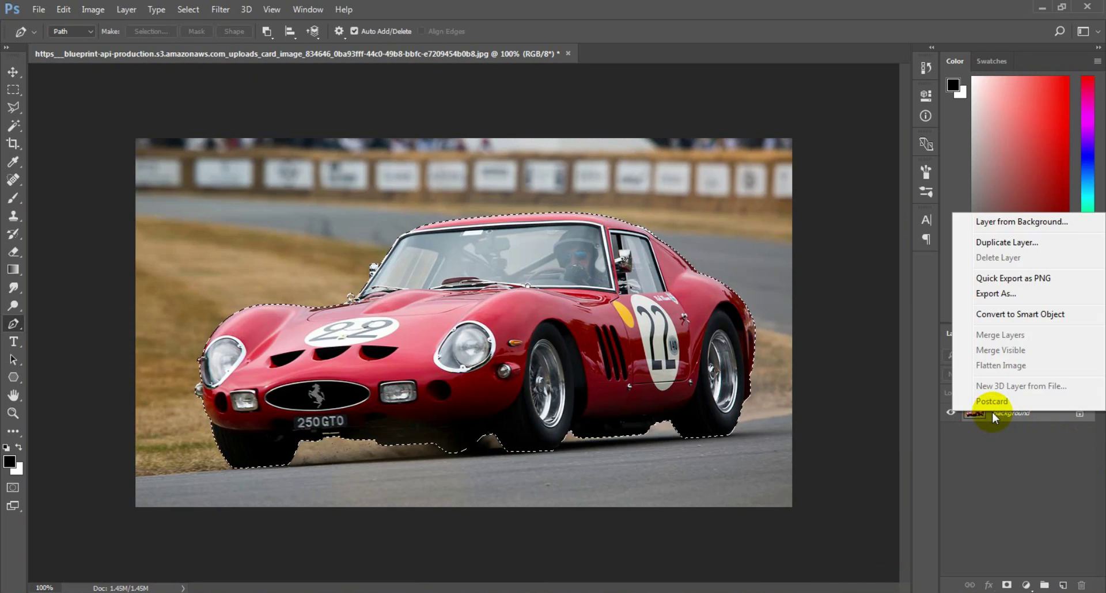
{"action": "right_click", "coordinate": [552, 358]}
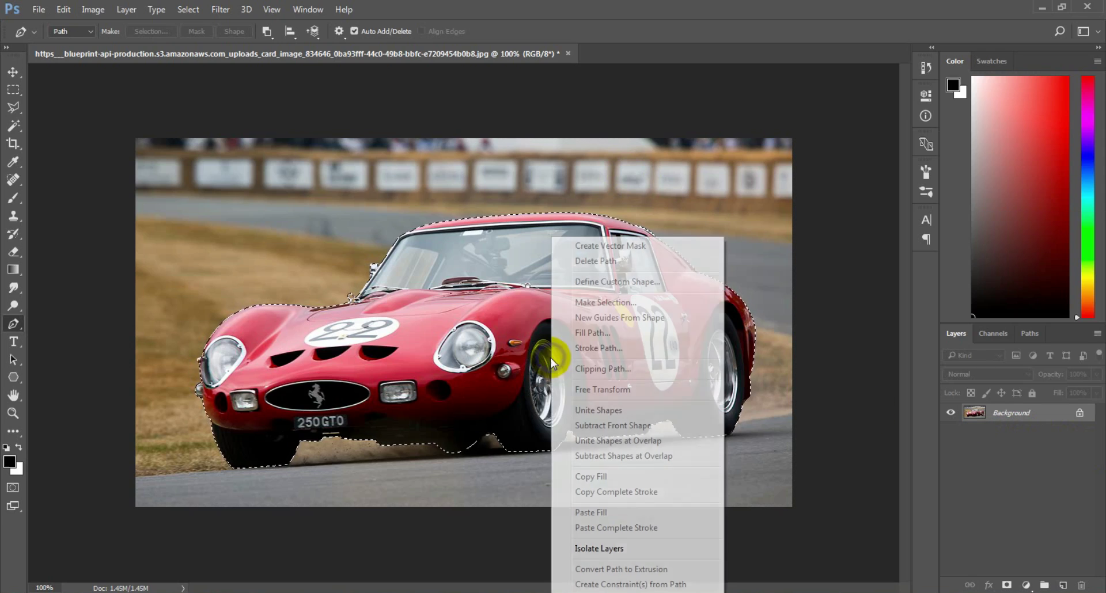
{"action": "left_click", "coordinate": [977, 410]}
{"action": "right_click", "coordinate": [976, 420]}
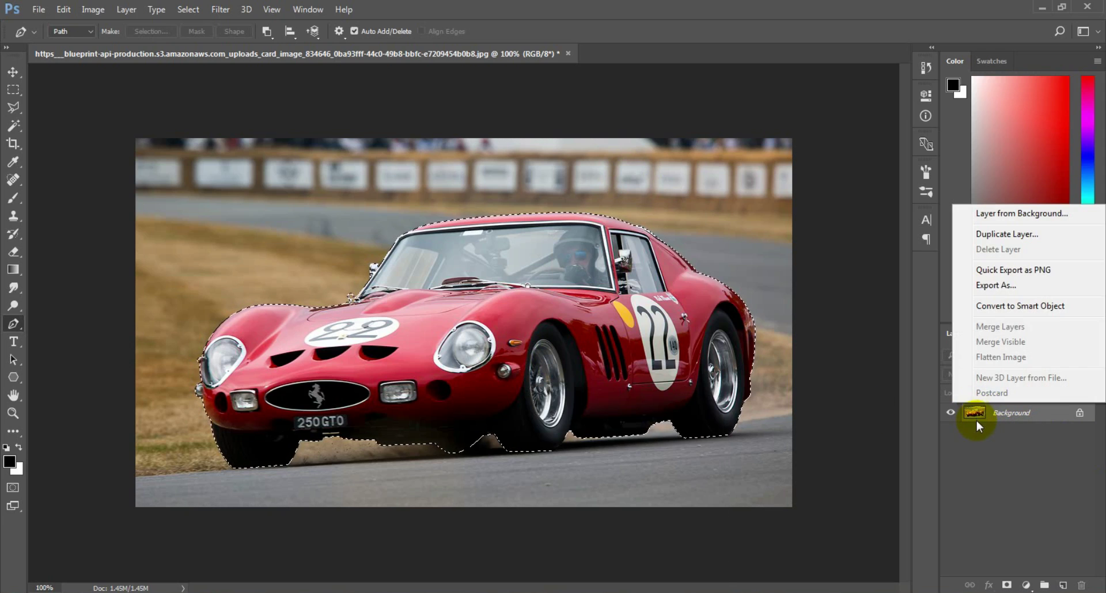
{"action": "right_click", "coordinate": [469, 323]}
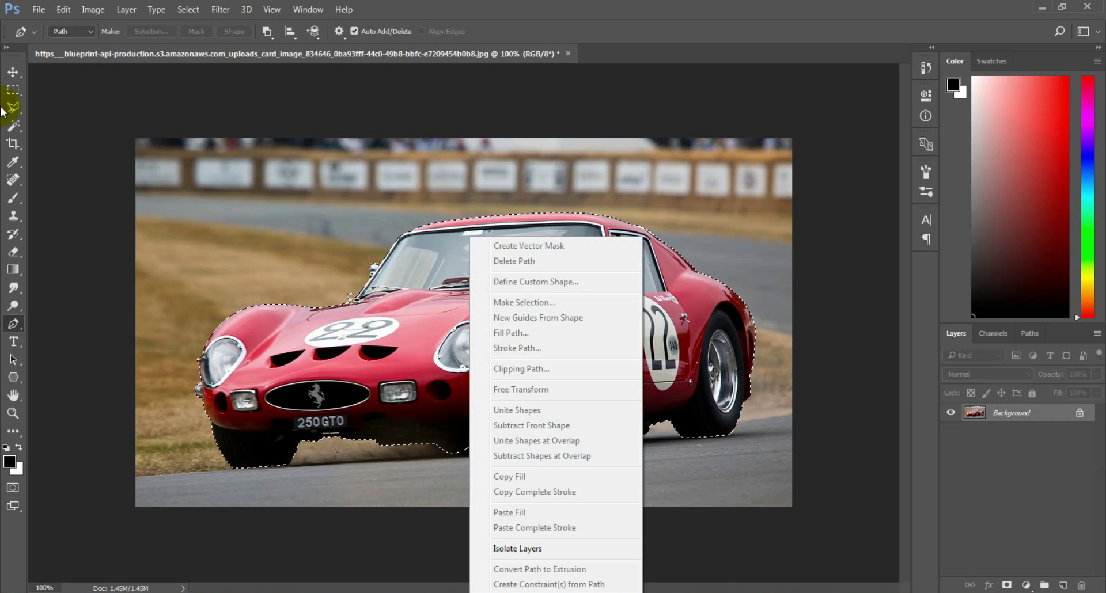
{"action": "left_click", "coordinate": [8, 103]}
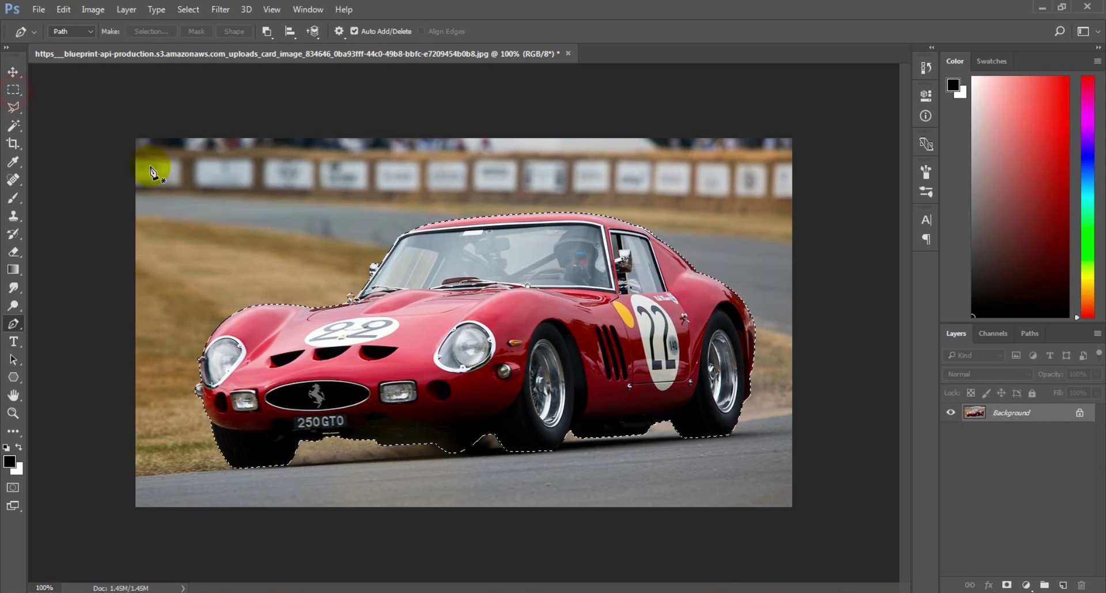
{"action": "left_click", "coordinate": [14, 90]}
{"action": "right_click", "coordinate": [500, 313]}
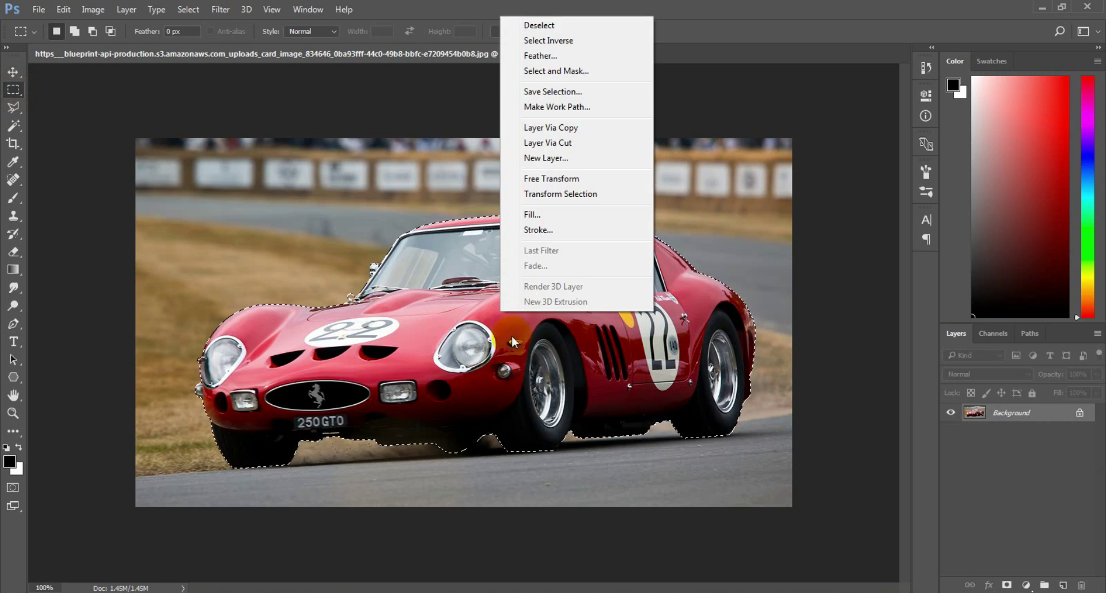
{"action": "left_click", "coordinate": [599, 127]}
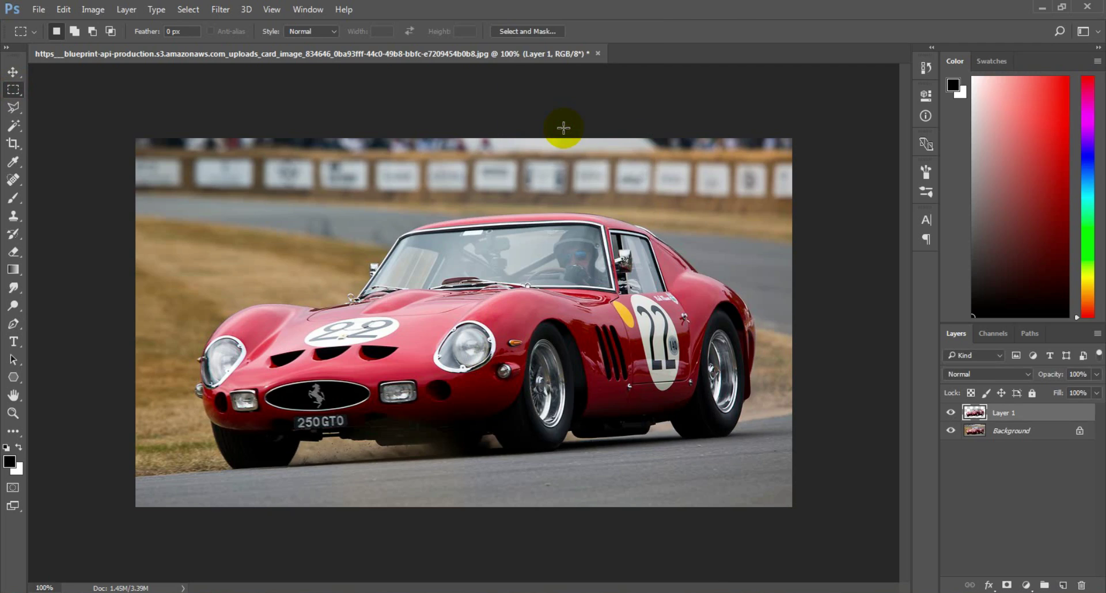
{"action": "key", "text": "ctrl+z"}
{"action": "right_click", "coordinate": [482, 286]}
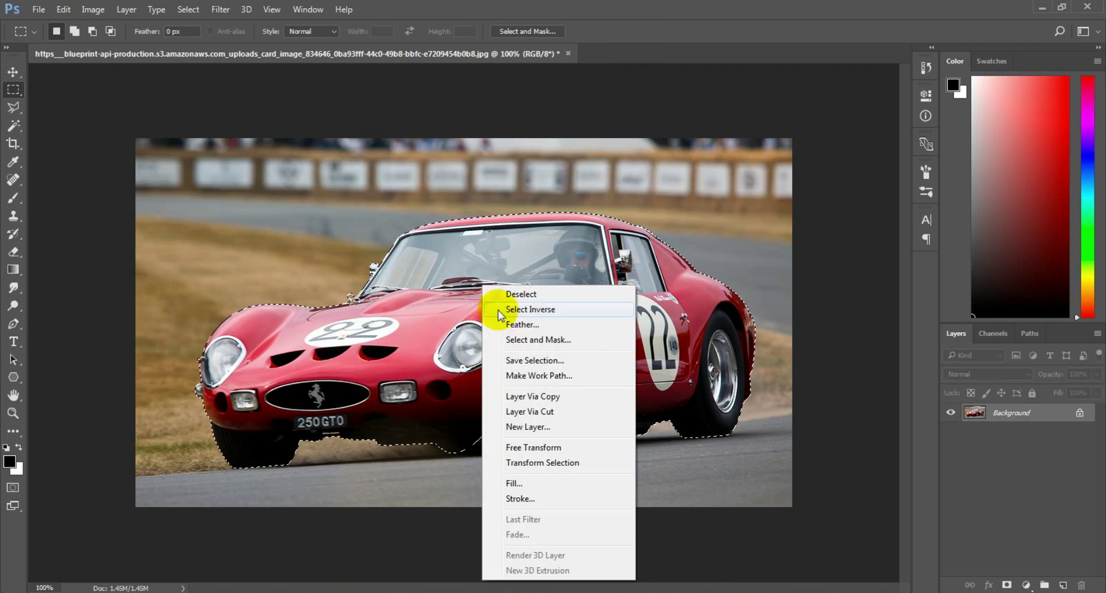
{"action": "left_click", "coordinate": [527, 398]}
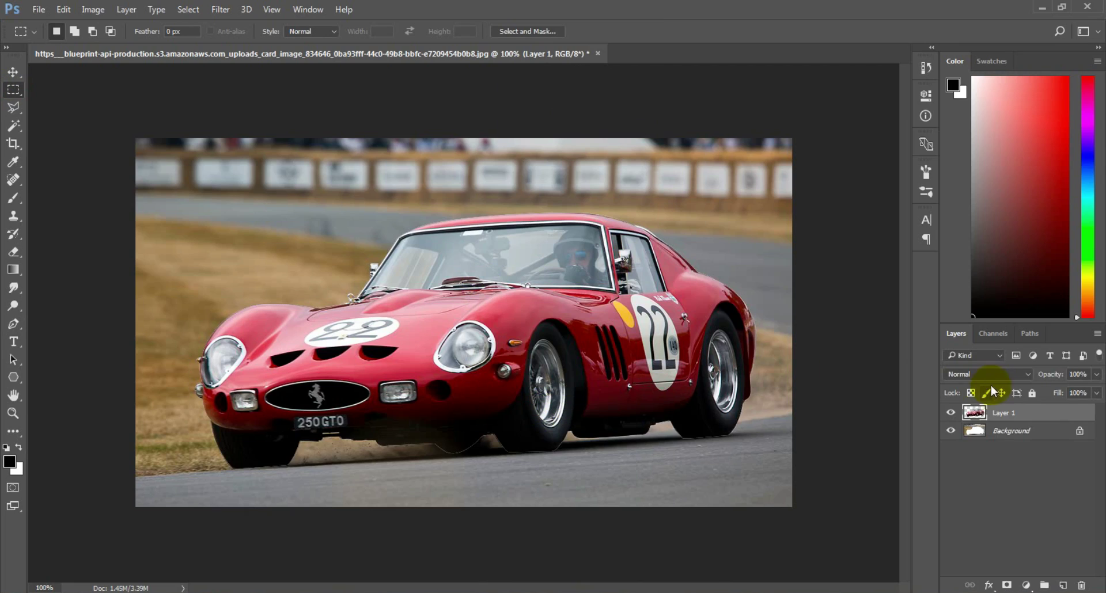
Undo back, redo Layer Via Copy to make Layer 1, and hide it
{"action": "left_click", "coordinate": [950, 414]}
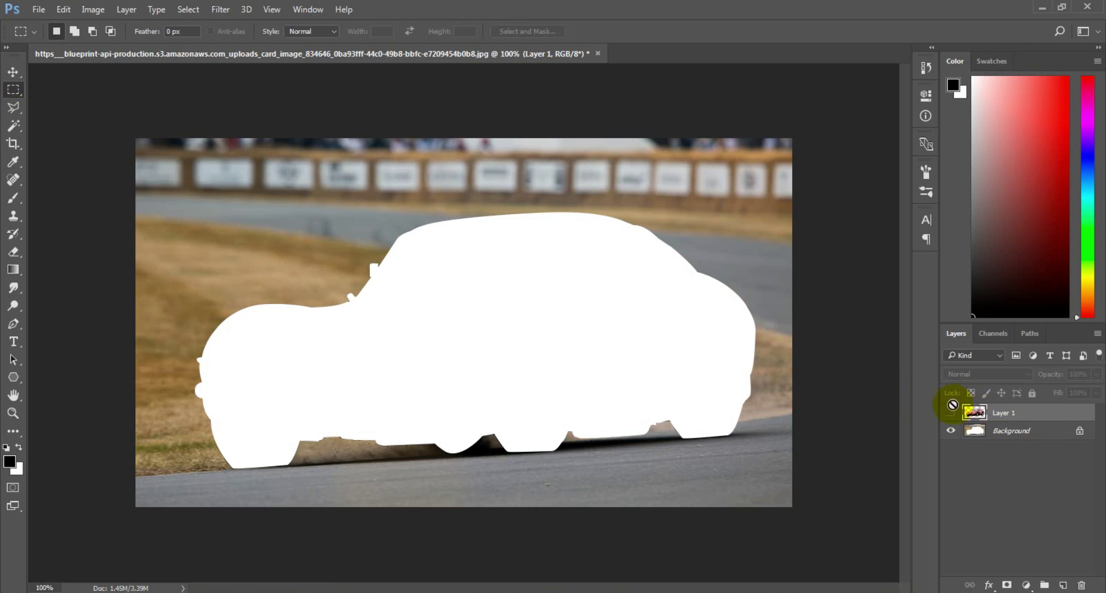
{"action": "key", "text": "ctrl+z"}
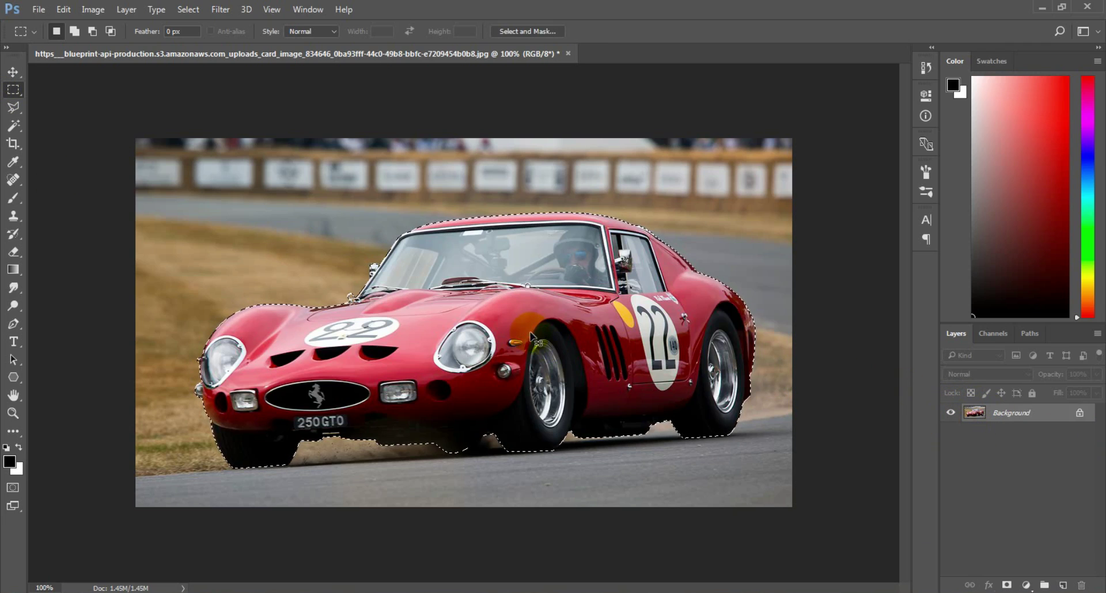
{"action": "key", "text": "ctrl+z"}
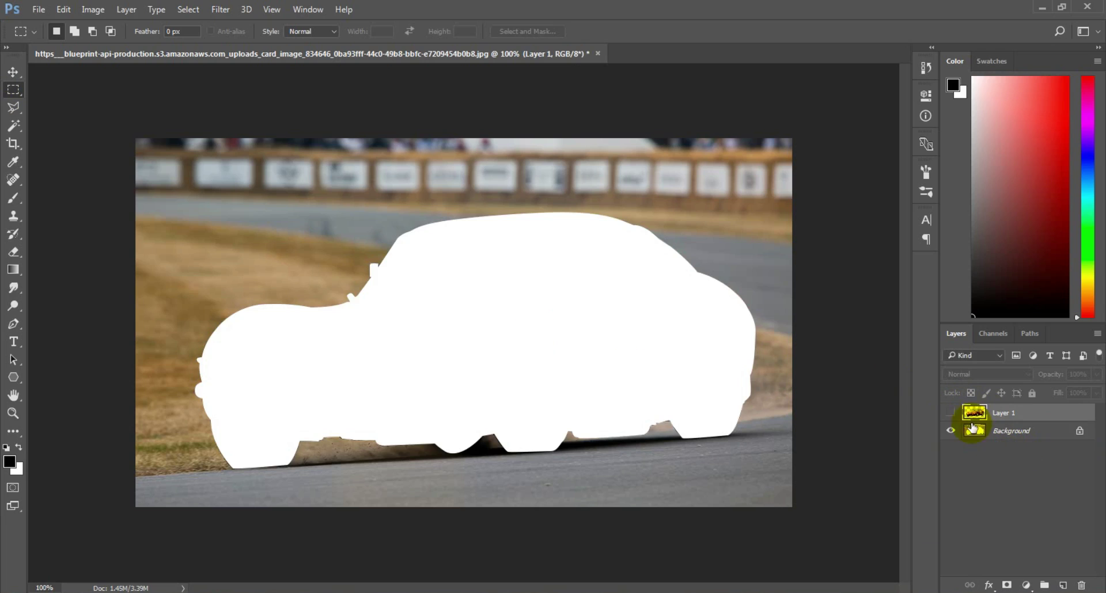
{"action": "key", "text": "ctrl+z"}
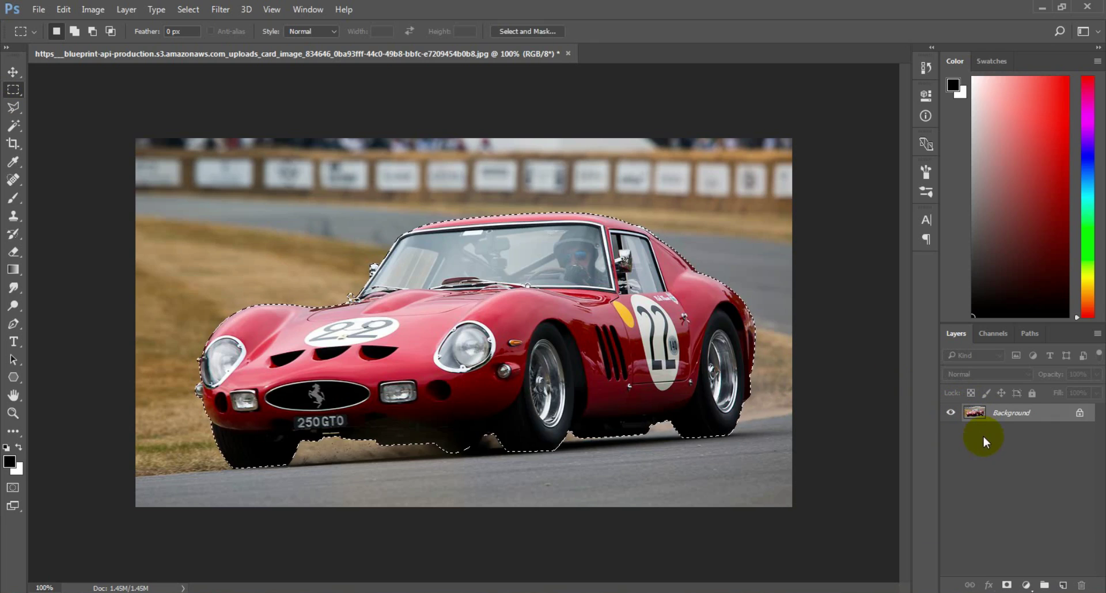
{"action": "right_click", "coordinate": [478, 302]}
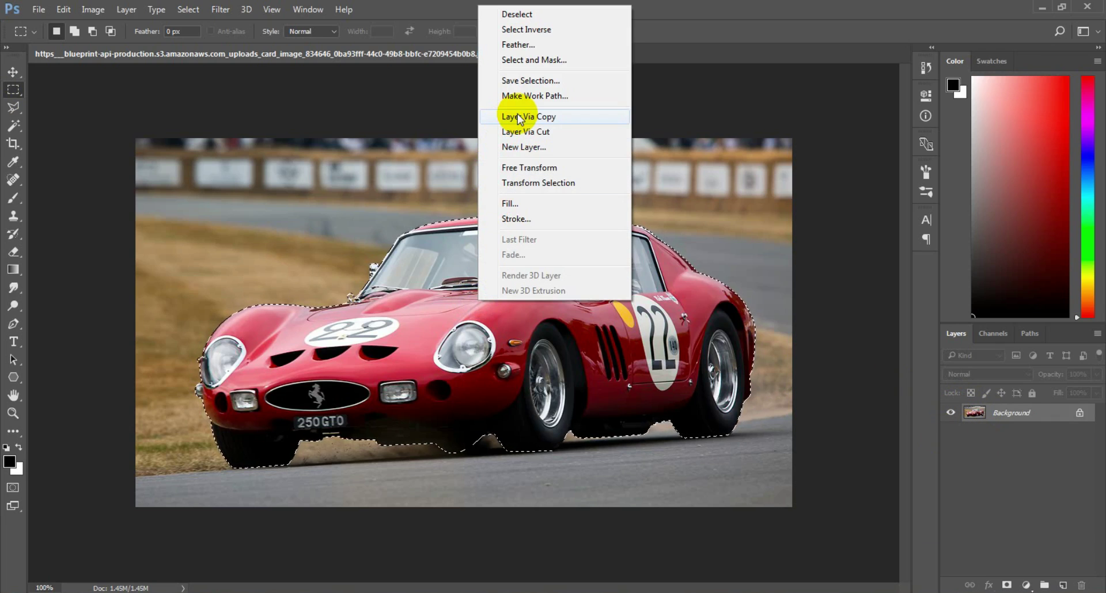
{"action": "left_click", "coordinate": [543, 132]}
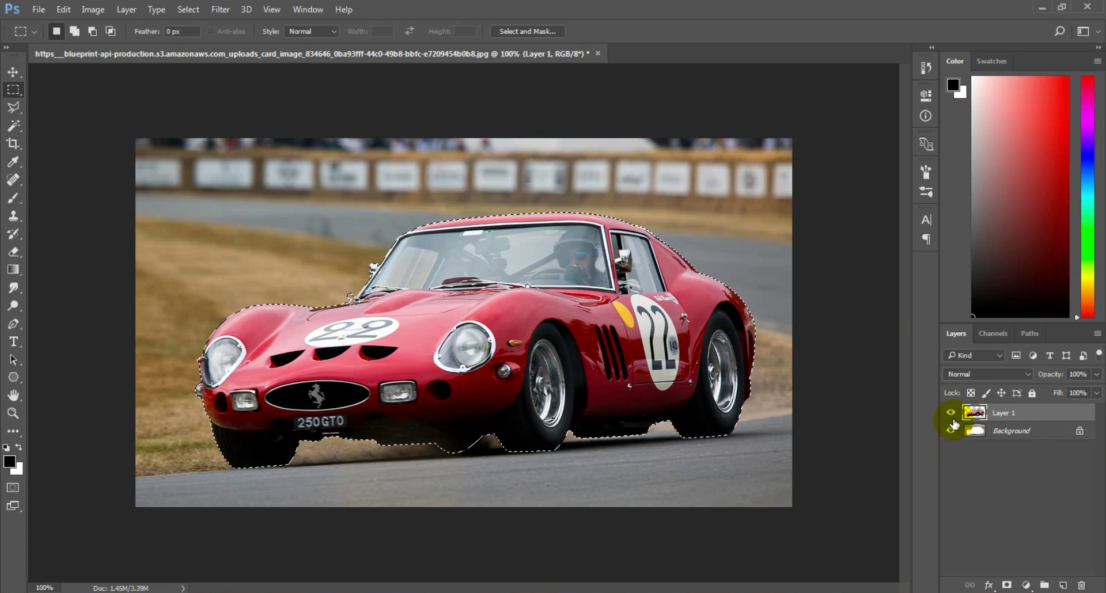
{"action": "left_click", "coordinate": [948, 416]}
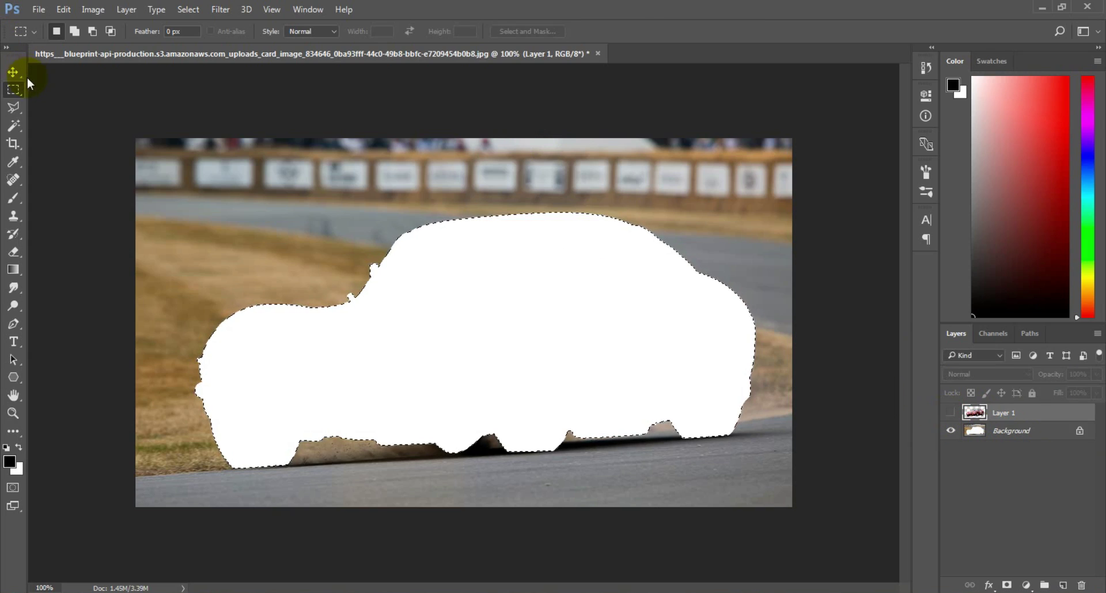
Make the Background active and Content-Aware Fill the car-shaped selection
{"action": "right_click", "coordinate": [502, 279]}
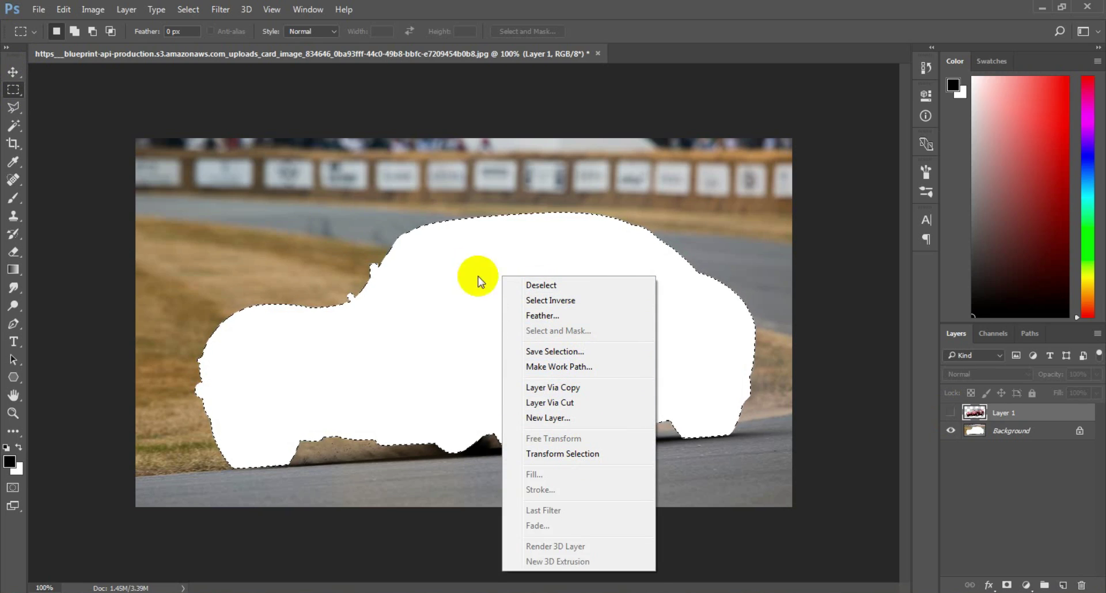
{"action": "left_click", "coordinate": [12, 108]}
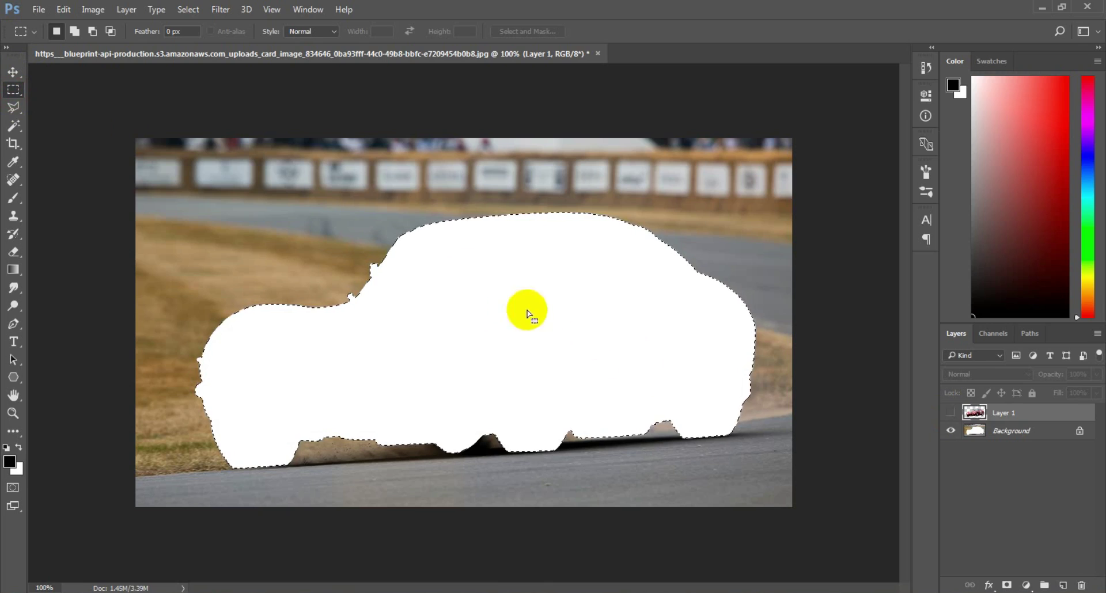
{"action": "left_click", "coordinate": [1012, 431]}
{"action": "right_click", "coordinate": [473, 307]}
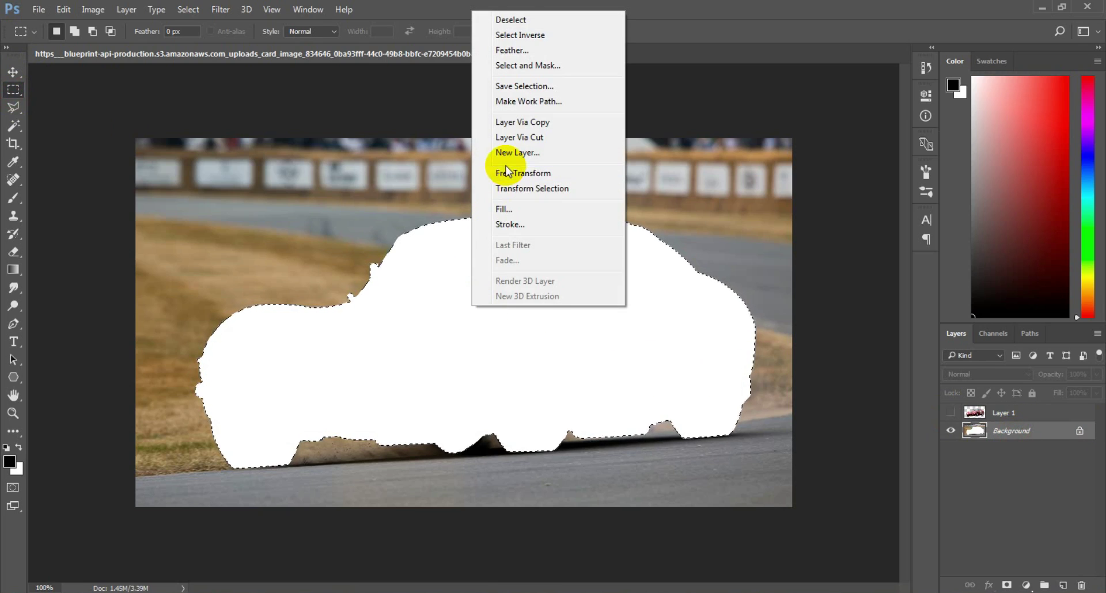
{"action": "left_click", "coordinate": [531, 214]}
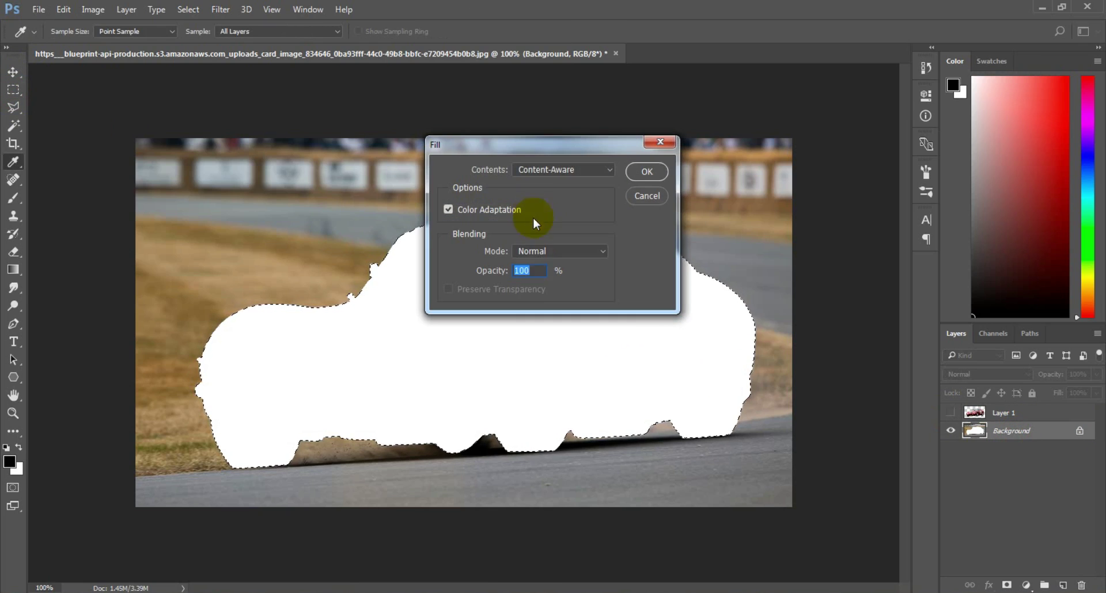
{"action": "left_click", "coordinate": [668, 175]}
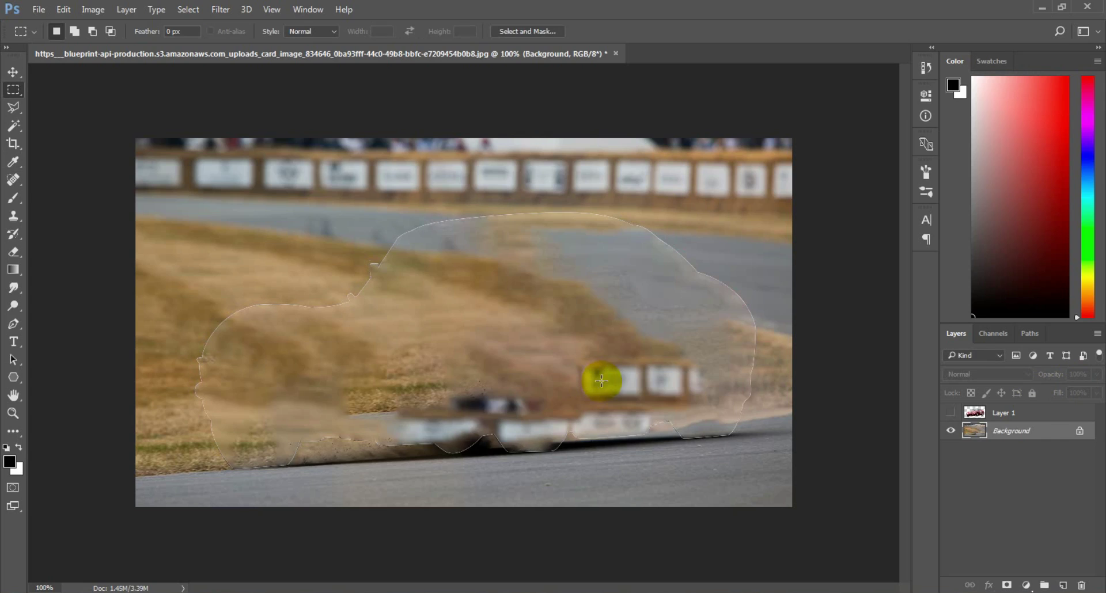
Apply an 11°, 57-pixel Motion Blur to the Background and show Layer 1 again
{"action": "key", "text": "v"}
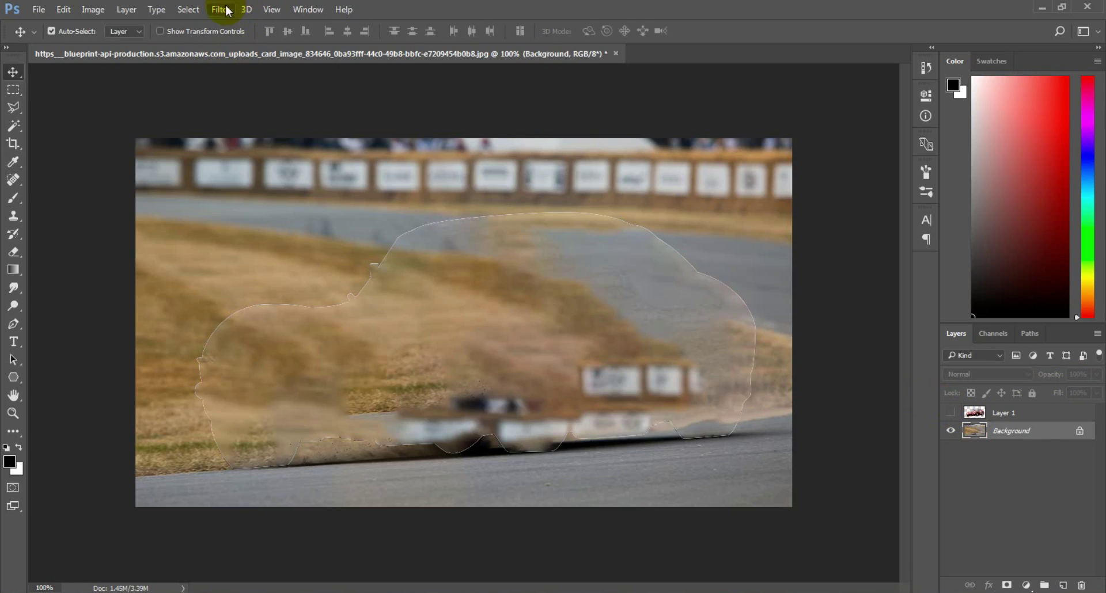
{"action": "left_click", "coordinate": [221, 10]}
{"action": "mouse_move", "coordinate": [227, 161]}
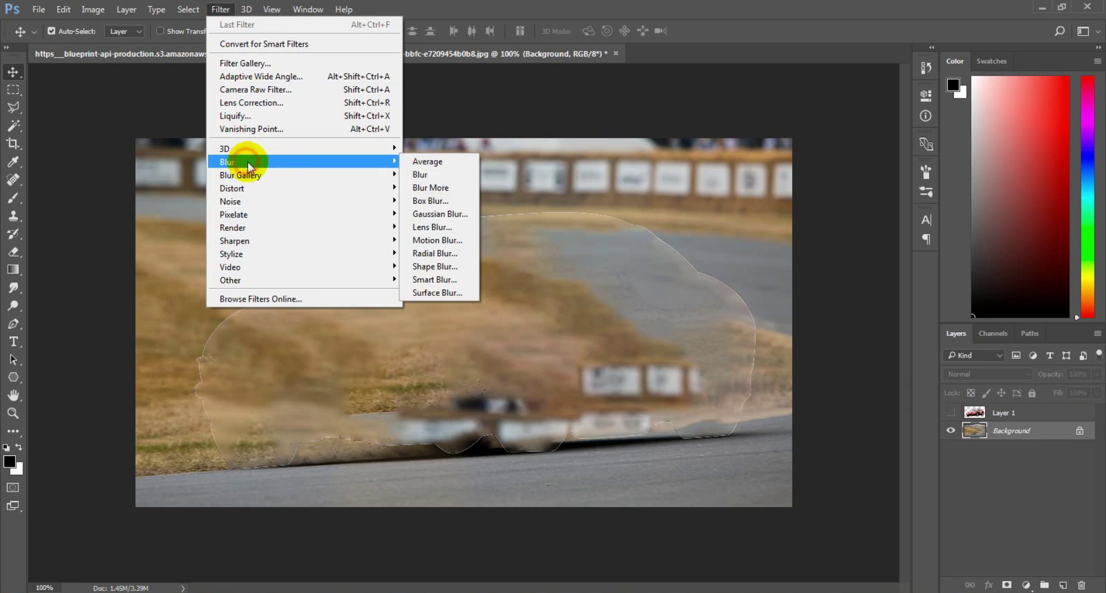
{"action": "left_click", "coordinate": [449, 240]}
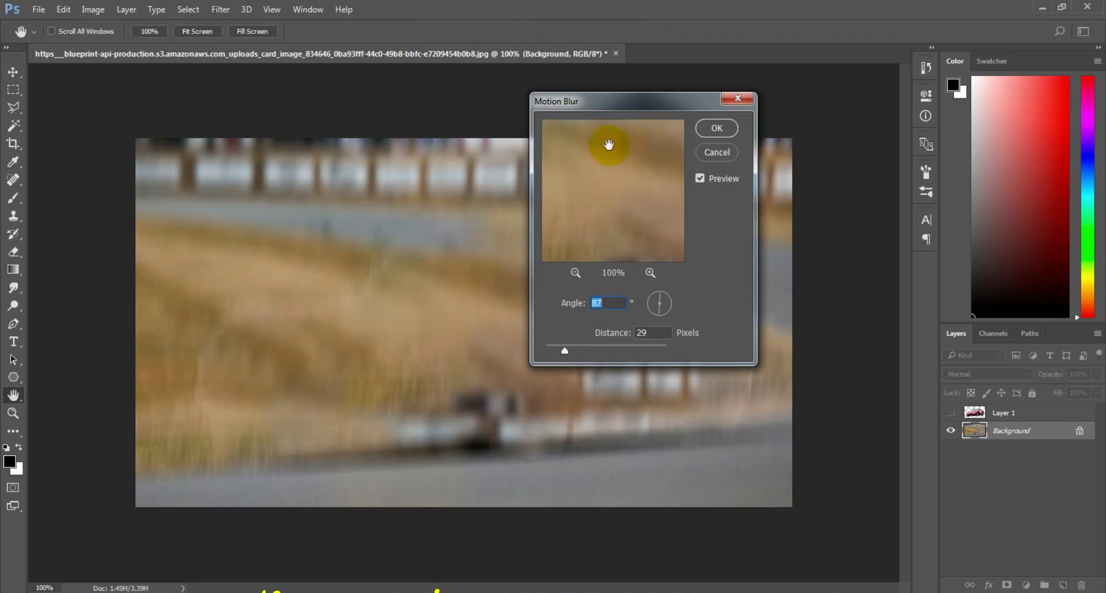
{"action": "left_click_drag", "start_coordinate": [656, 102], "coordinate": [864, 71]}
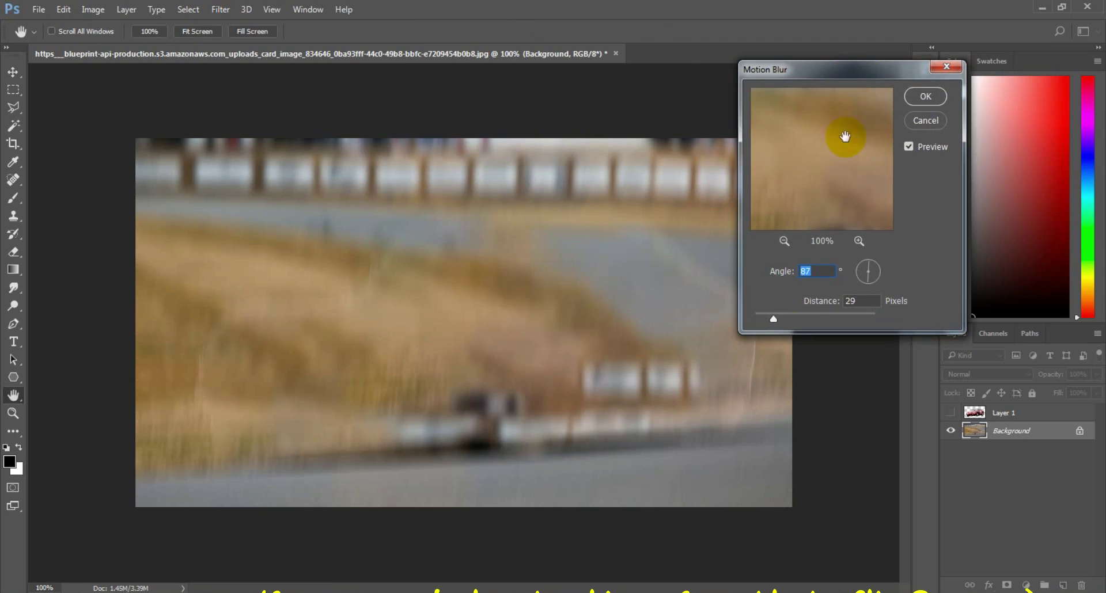
{"action": "left_click_drag", "start_coordinate": [773, 320], "coordinate": [789, 320]}
{"action": "left_click_drag", "start_coordinate": [865, 275], "coordinate": [854, 282]}
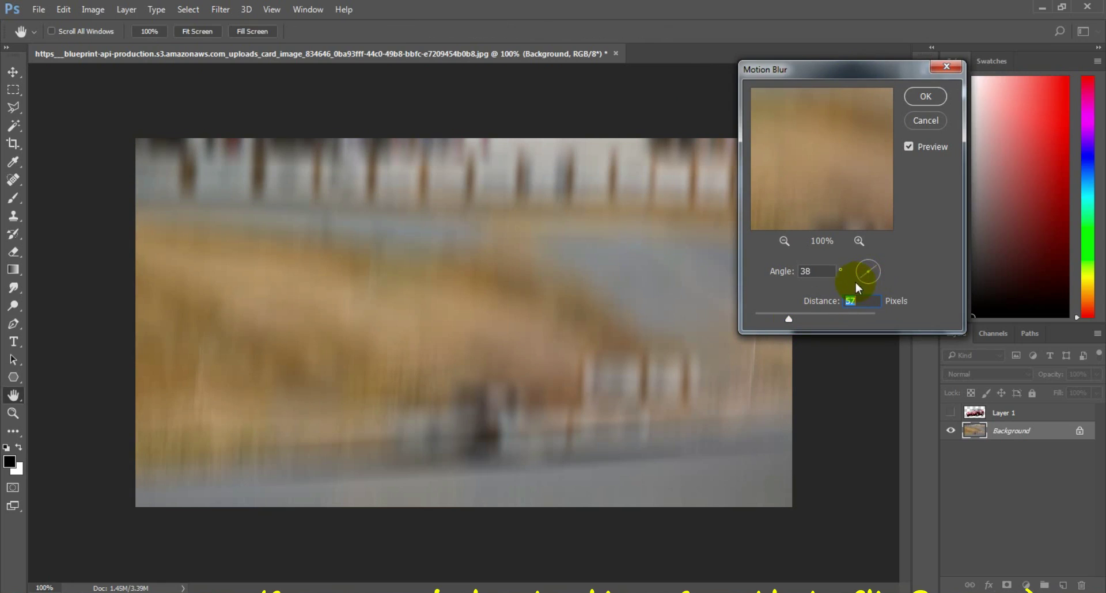
{"action": "left_click", "coordinate": [836, 271]}
{"action": "key", "text": "Up"}
{"action": "key", "text": "Up"}
{"action": "key", "text": "Up"}
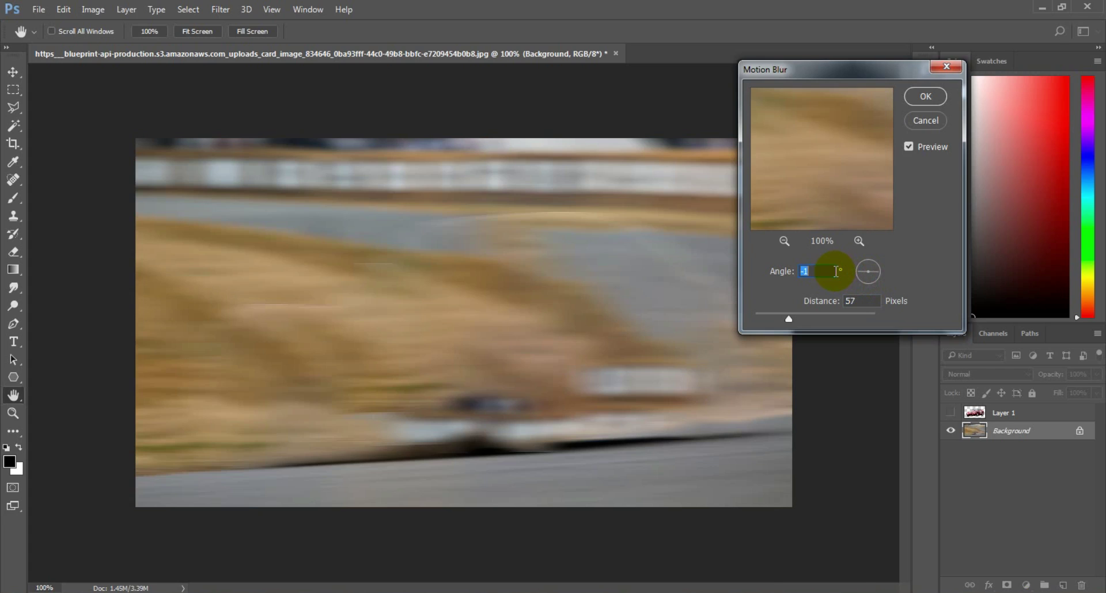
{"action": "key", "text": "Up"}
{"action": "key", "text": "Up"}
{"action": "key", "text": "Up"}
{"action": "key", "text": "Up"}
{"action": "key", "text": "Up"}
{"action": "key", "text": "Up"}
{"action": "key", "text": "Up"}
{"action": "key", "text": "Up"}
{"action": "key", "text": "Up"}
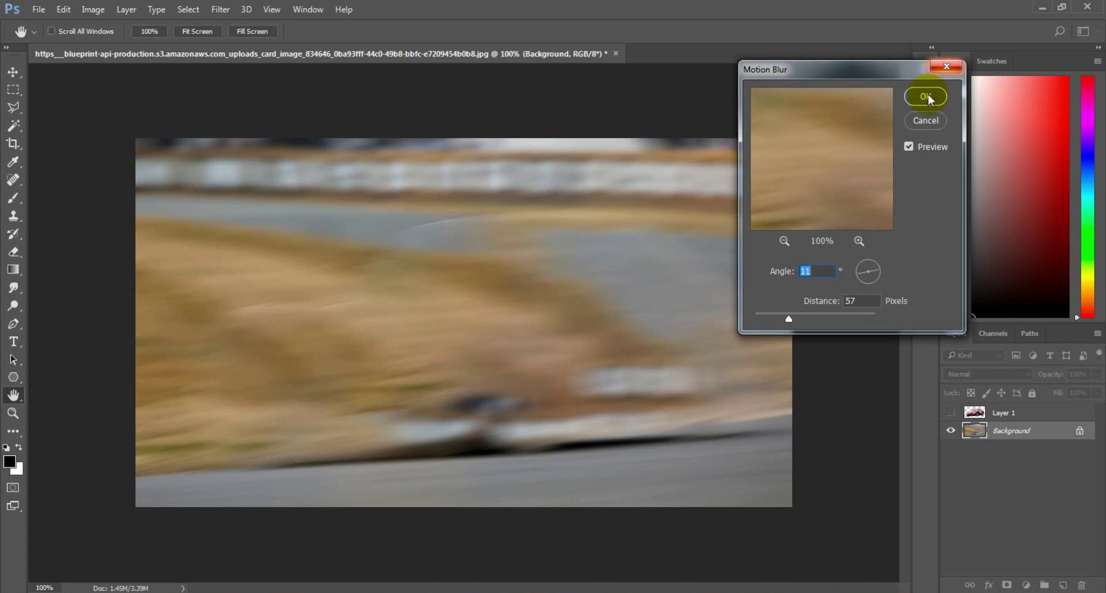
{"action": "left_click", "coordinate": [925, 97]}
{"action": "left_click", "coordinate": [950, 412]}
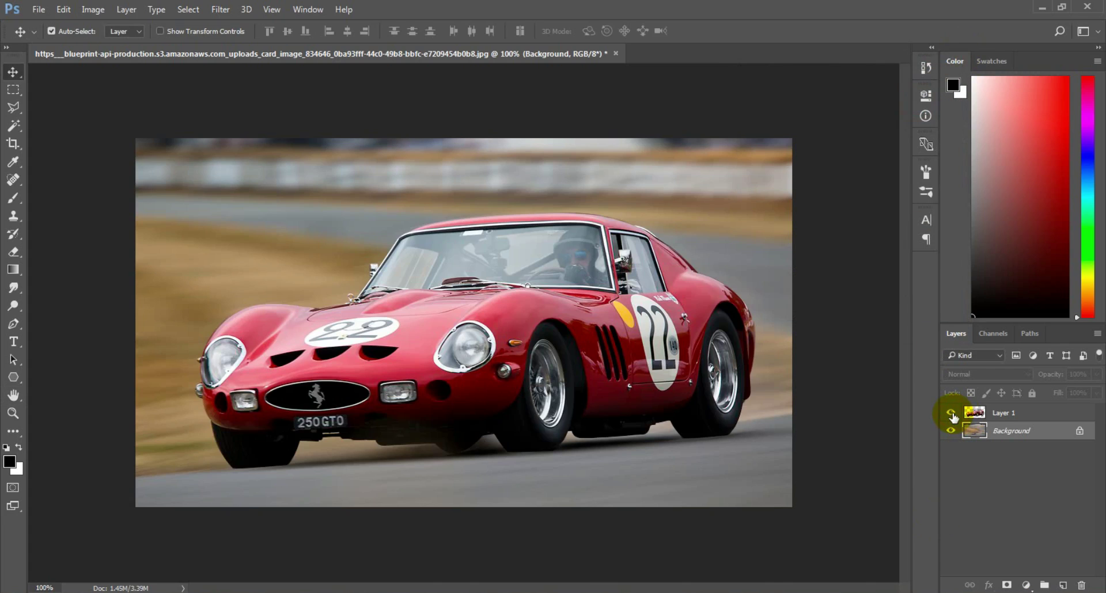
Reapply the Motion Blur filter to the Background for stronger streaks
{"action": "left_click", "coordinate": [223, 9]}
{"action": "left_click", "coordinate": [226, 23]}
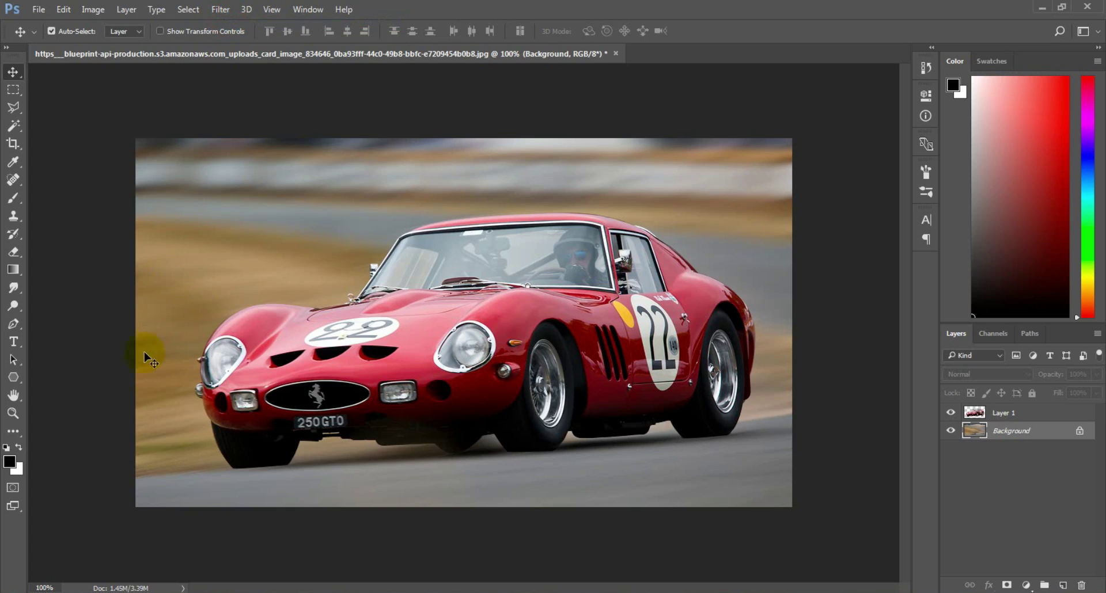
{"action": "left_click", "coordinate": [229, 9]}
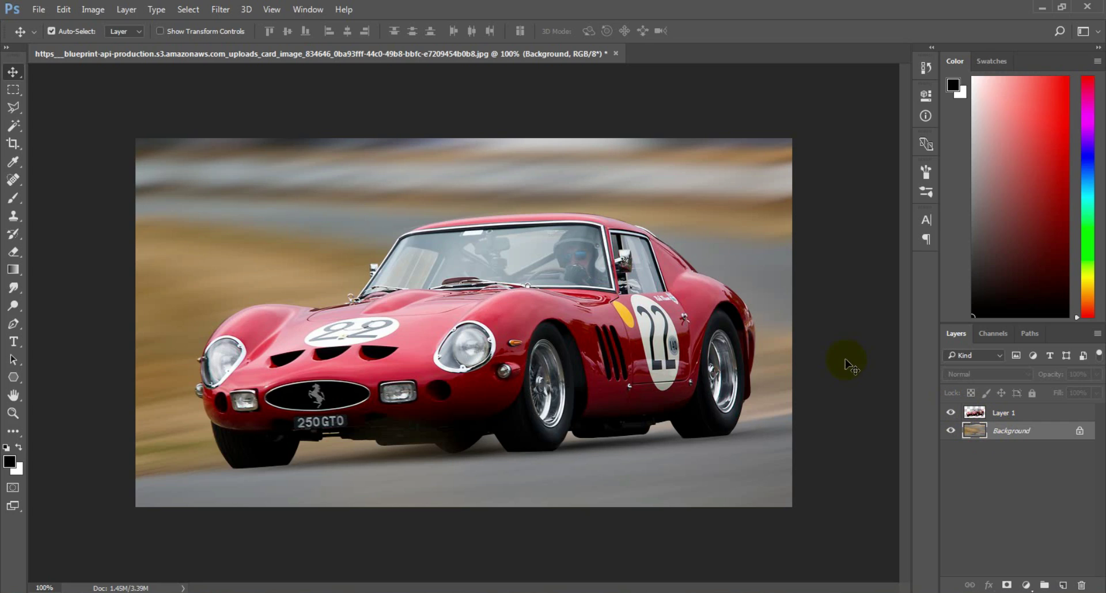
{"action": "key", "text": "ctrl"}
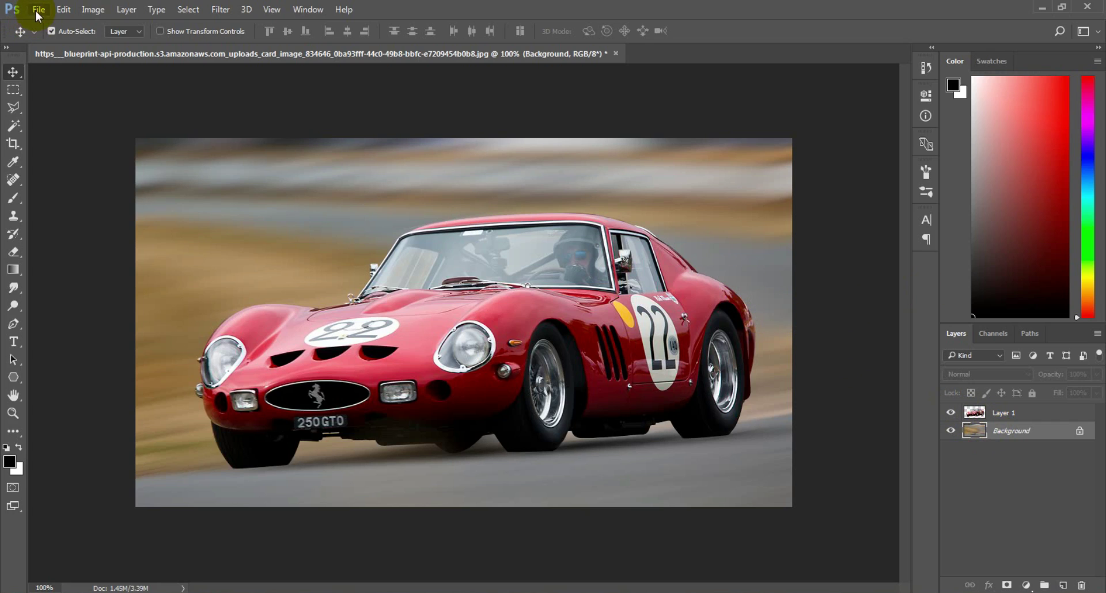
Open the car photo copy and drag it into the main document as Layer 2
{"action": "left_click", "coordinate": [39, 10]}
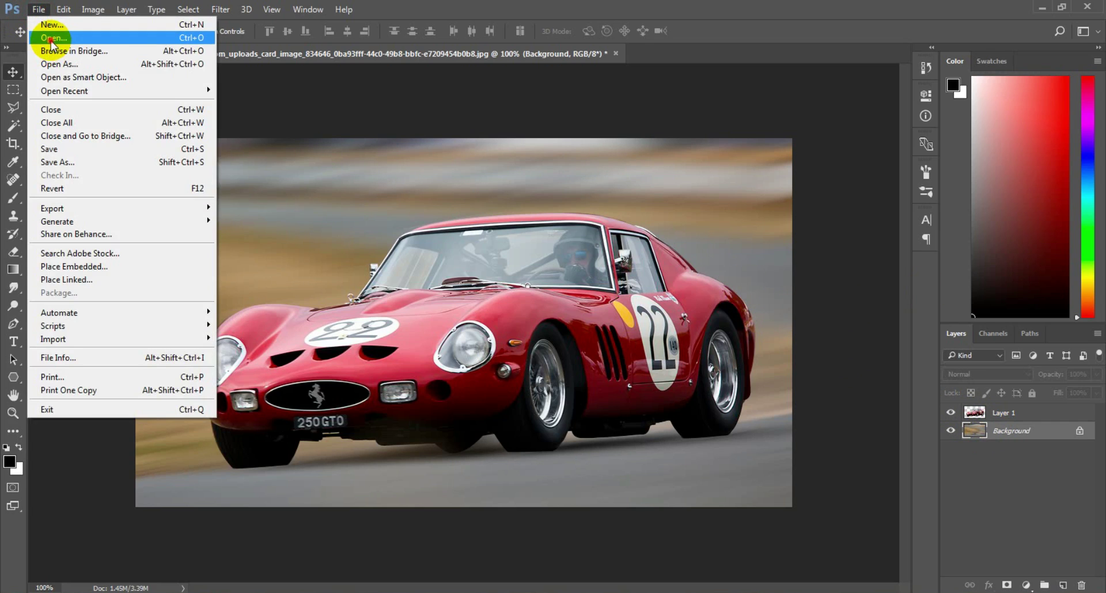
{"action": "left_click", "coordinate": [51, 38]}
{"action": "left_click", "coordinate": [170, 262]}
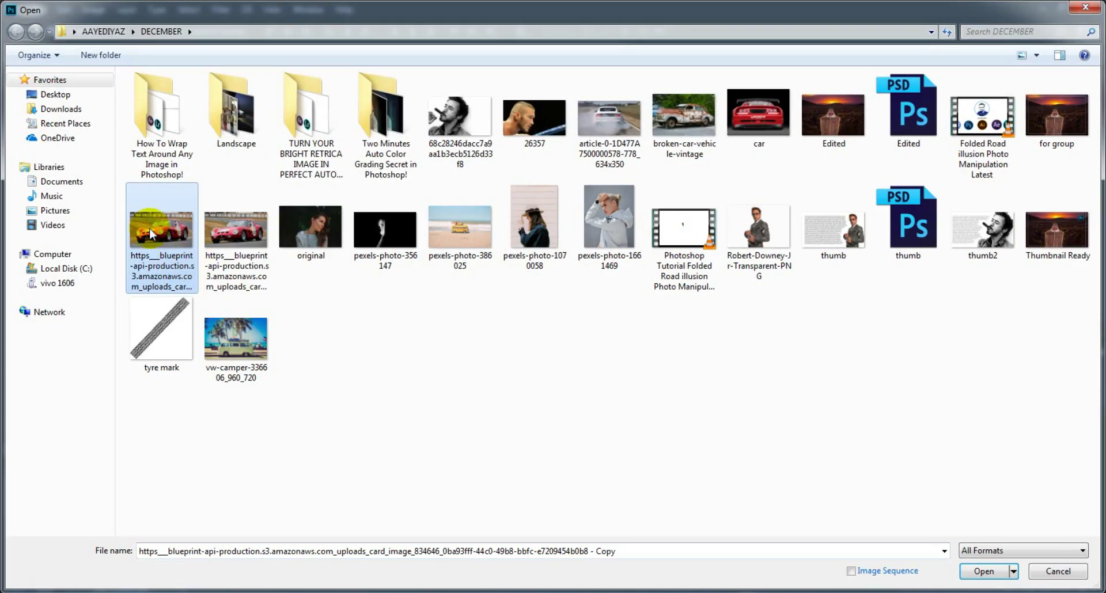
{"action": "double_click", "coordinate": [240, 243]}
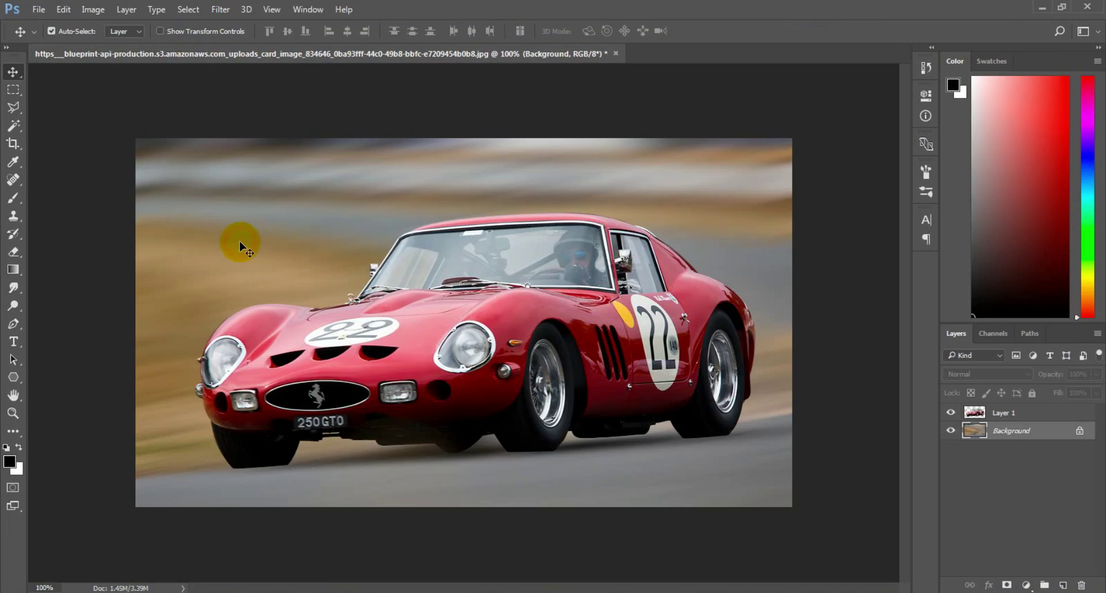
{"action": "key", "text": "ctrl+o"}
{"action": "double_click", "coordinate": [167, 248]}
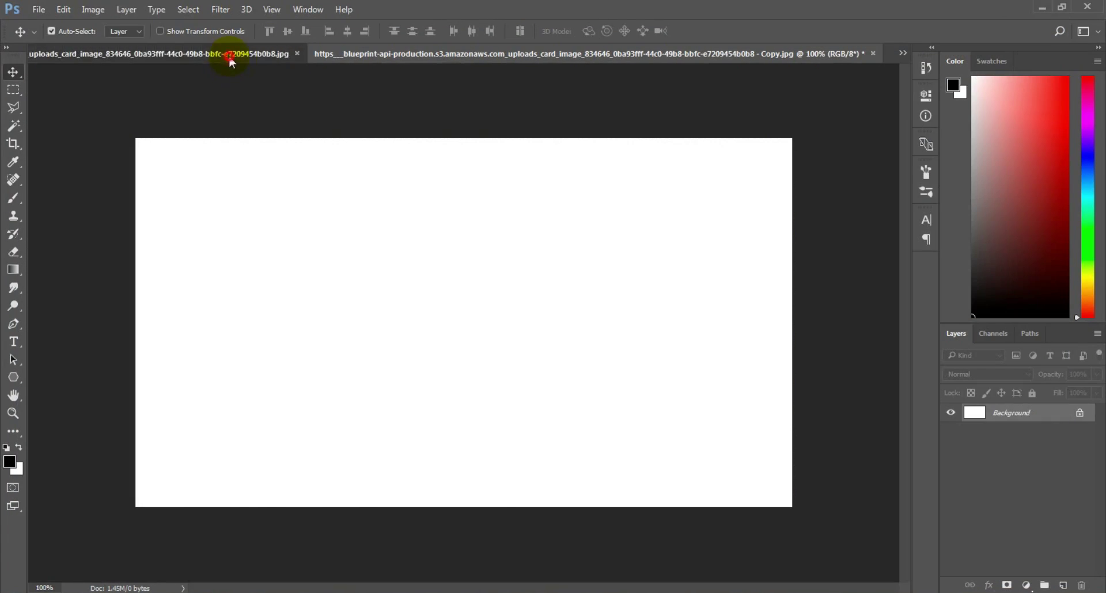
{"action": "left_click_drag", "start_coordinate": [507, 256], "coordinate": [851, 259]}
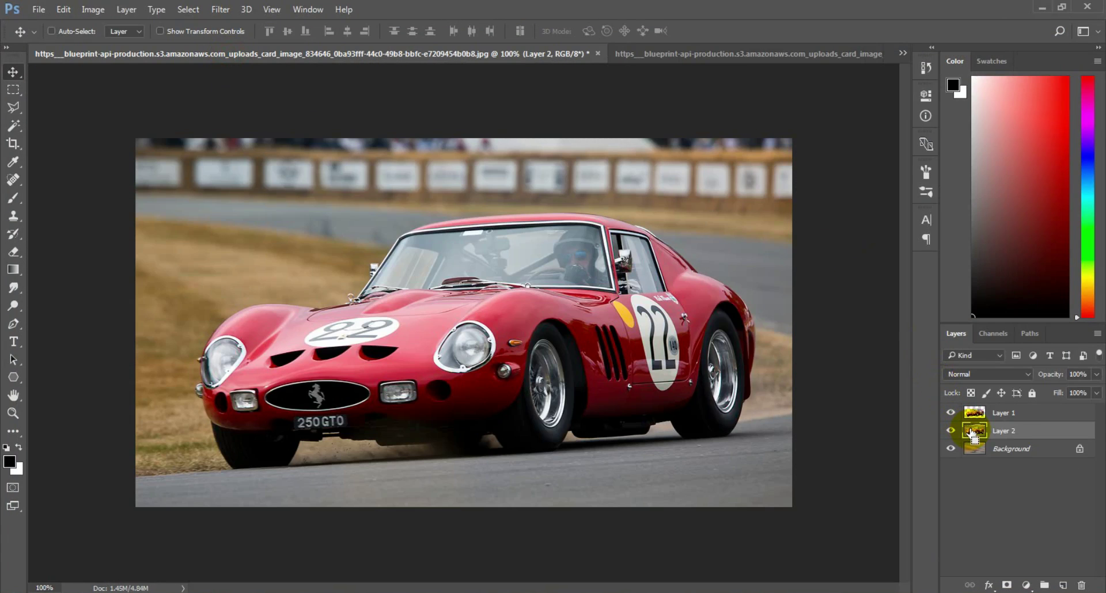
Move Layer 2 to the top, hide it, and select Layer 1
{"action": "left_click_drag", "start_coordinate": [973, 436], "coordinate": [973, 410]}
{"action": "left_click", "coordinate": [950, 413]}
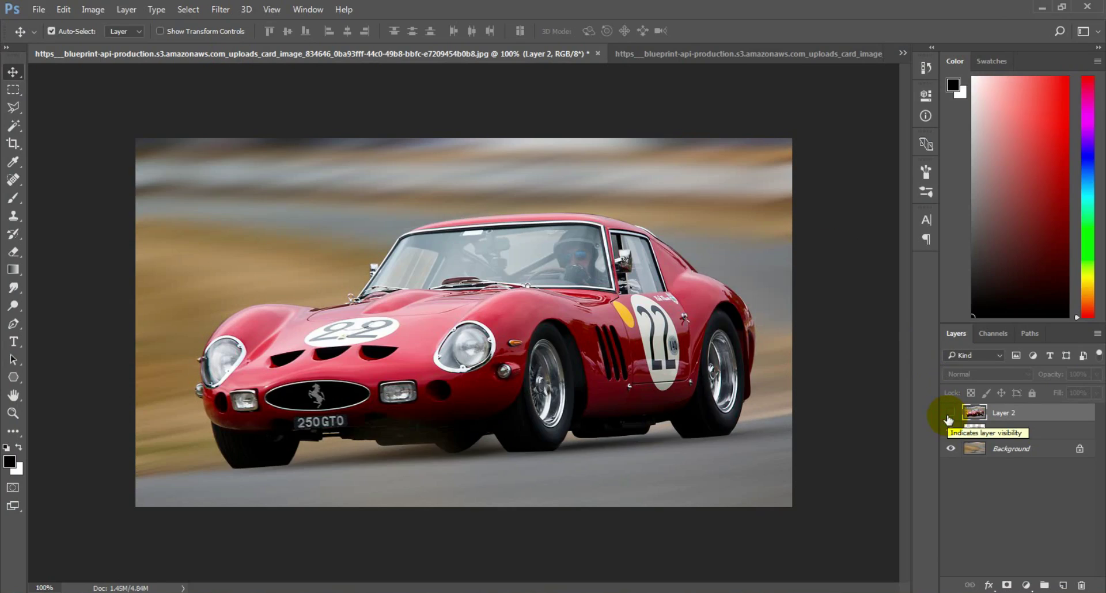
{"action": "left_click", "coordinate": [1002, 431]}
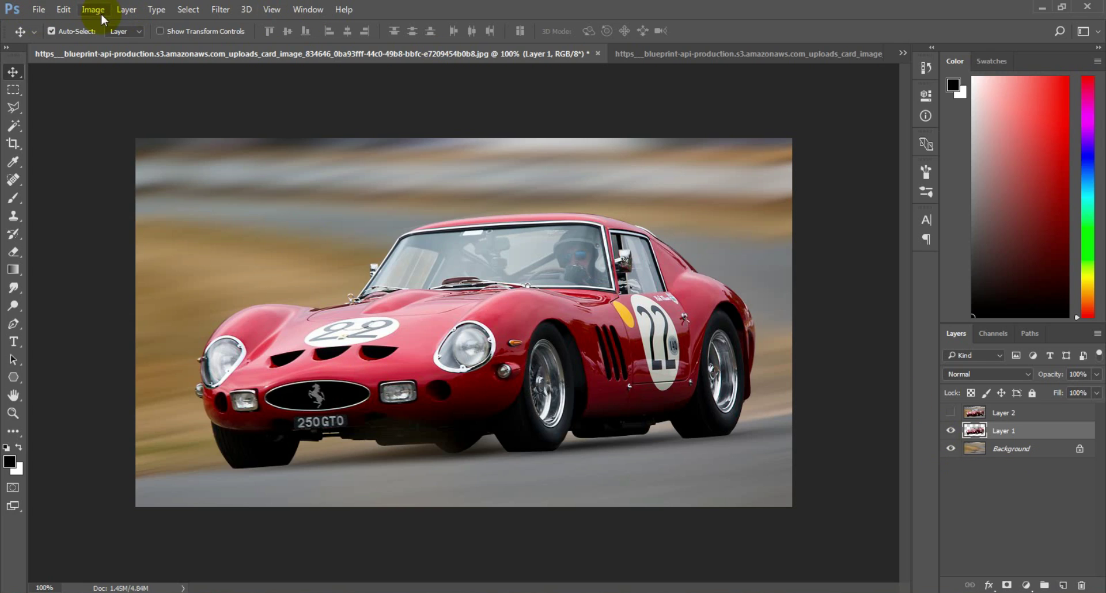
In the car's Camera Raw HSL, shift orange hue to -31, raise magenta hue, magenta saturation +26
{"action": "left_click", "coordinate": [216, 10]}
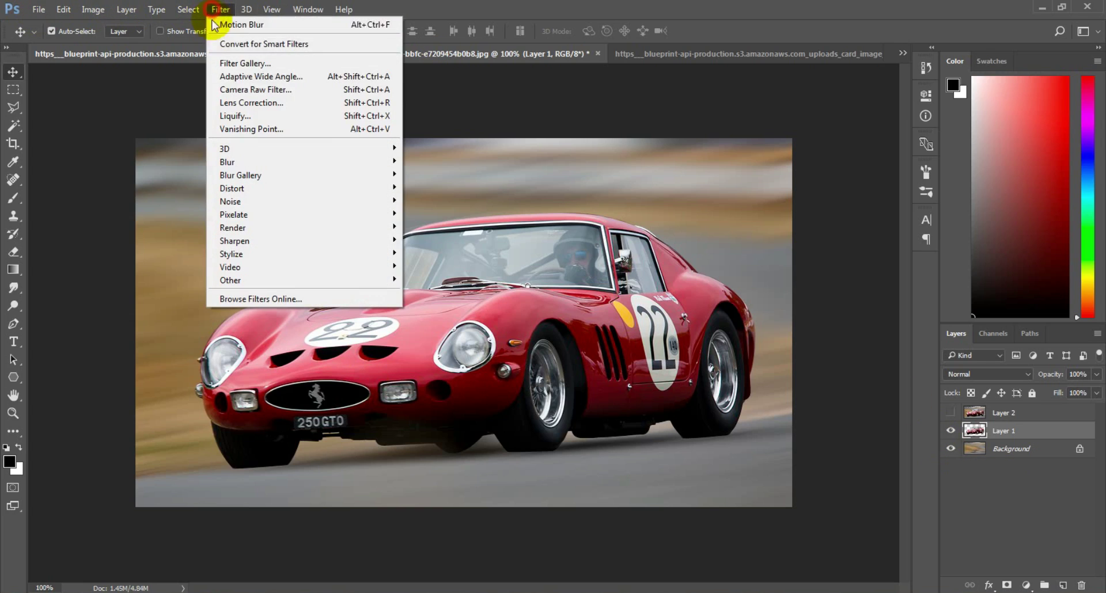
{"action": "left_click", "coordinate": [245, 87]}
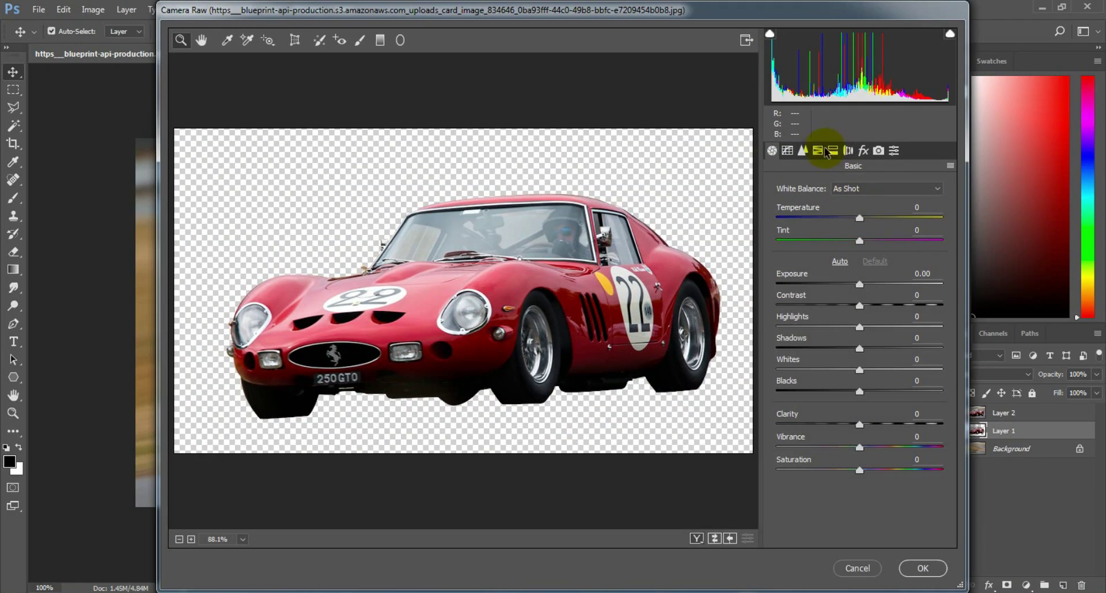
{"action": "left_click", "coordinate": [802, 151]}
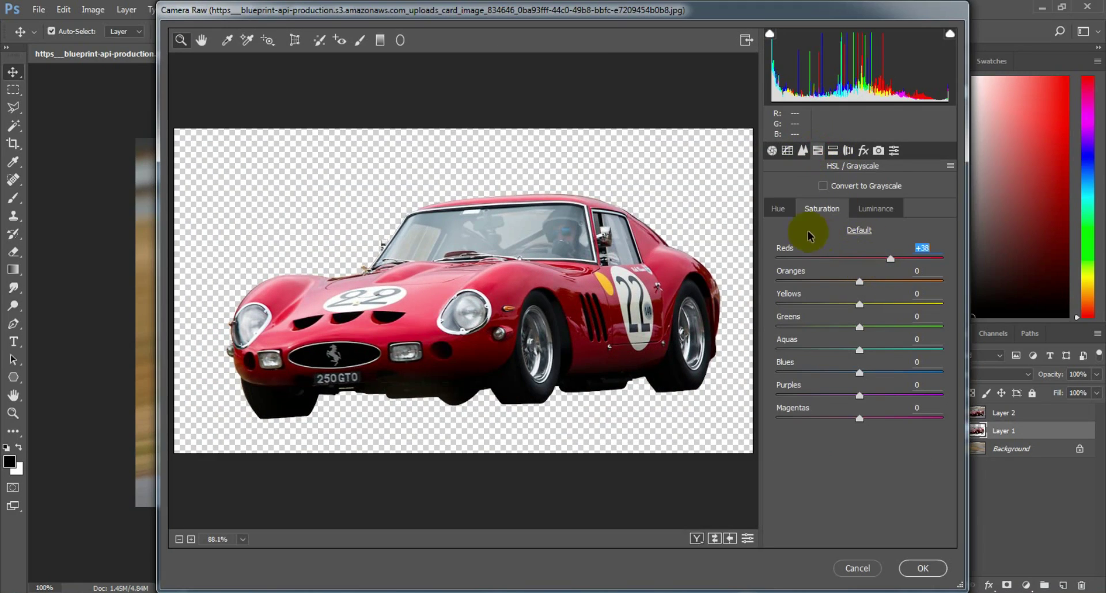
{"action": "left_click", "coordinate": [778, 210]}
{"action": "left_click_drag", "start_coordinate": [859, 282], "coordinate": [834, 281]}
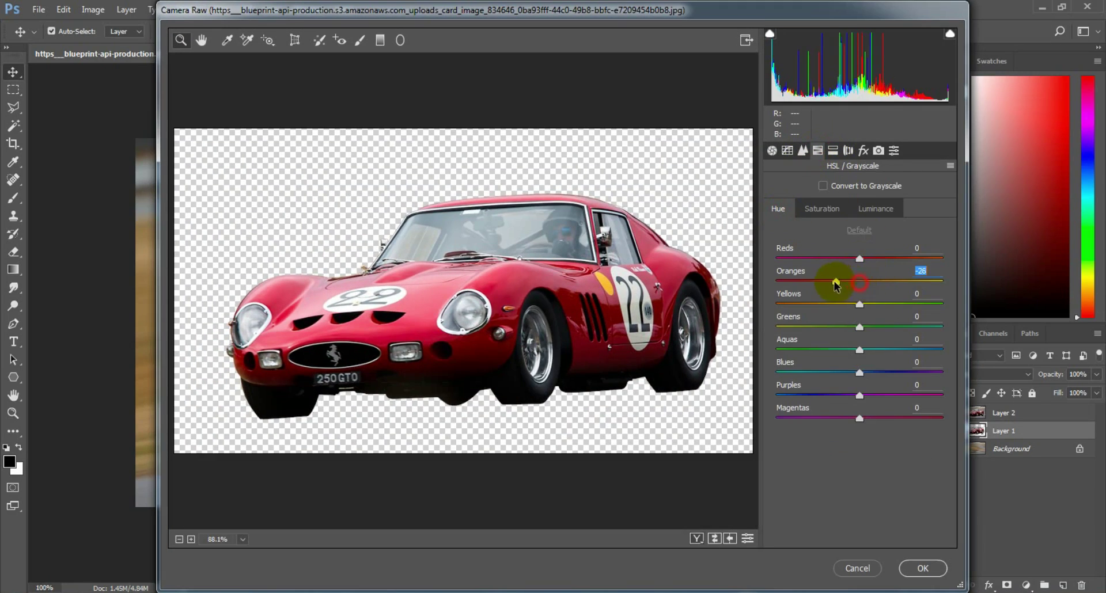
{"action": "left_click", "coordinate": [861, 419]}
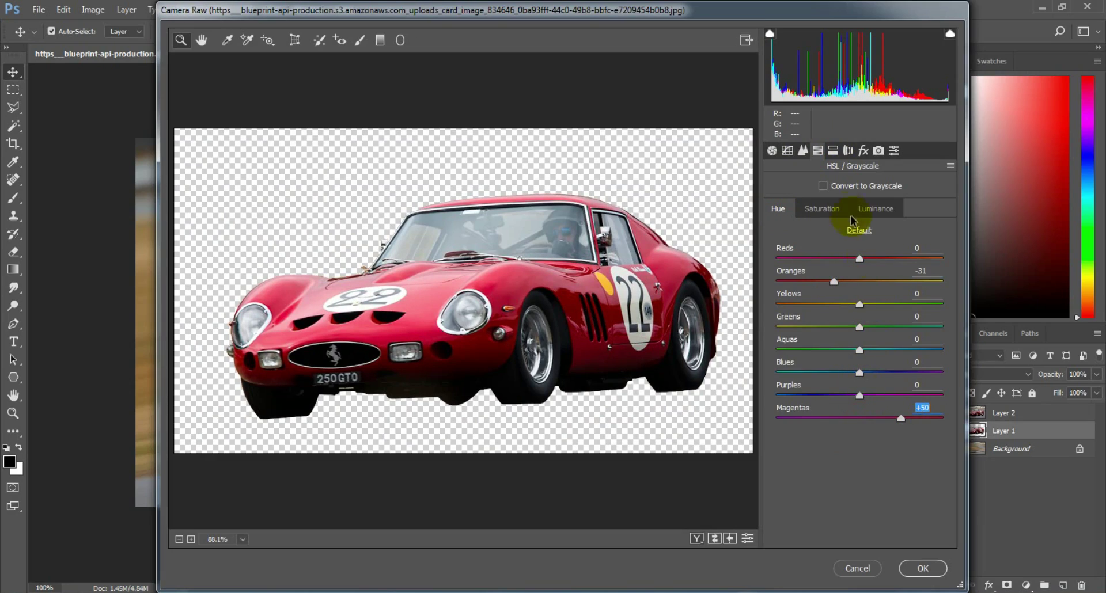
{"action": "left_click", "coordinate": [825, 210]}
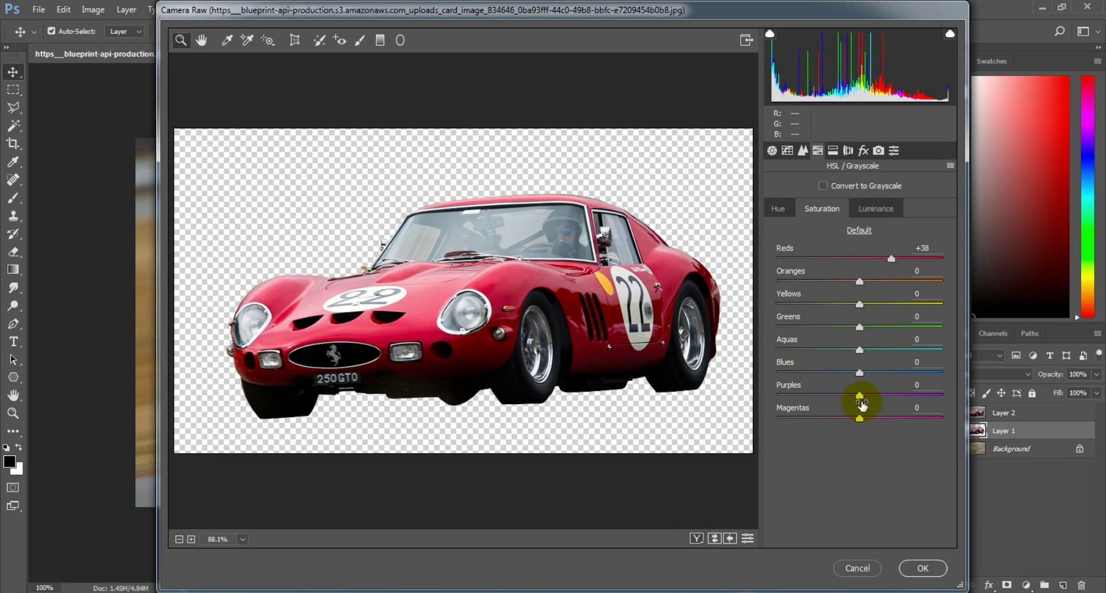
{"action": "left_click_drag", "start_coordinate": [859, 419], "coordinate": [881, 418]}
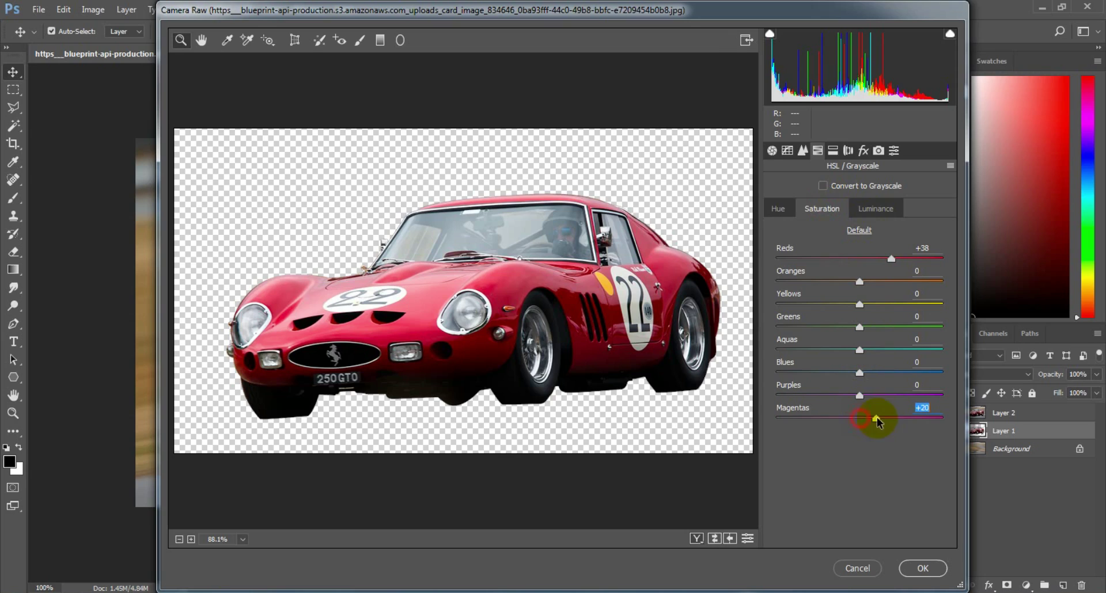
Darken red luminance to -54, nudge yellow hue, set yellow luminance to -19, and apply
{"action": "left_click", "coordinate": [874, 209]}
{"action": "mouse_move", "coordinate": [859, 258]}
{"action": "left_mouse_down"}
{"action": "mouse_move", "coordinate": [817, 257]}
{"action": "mouse_move", "coordinate": [878, 282]}
{"action": "left_mouse_up"}
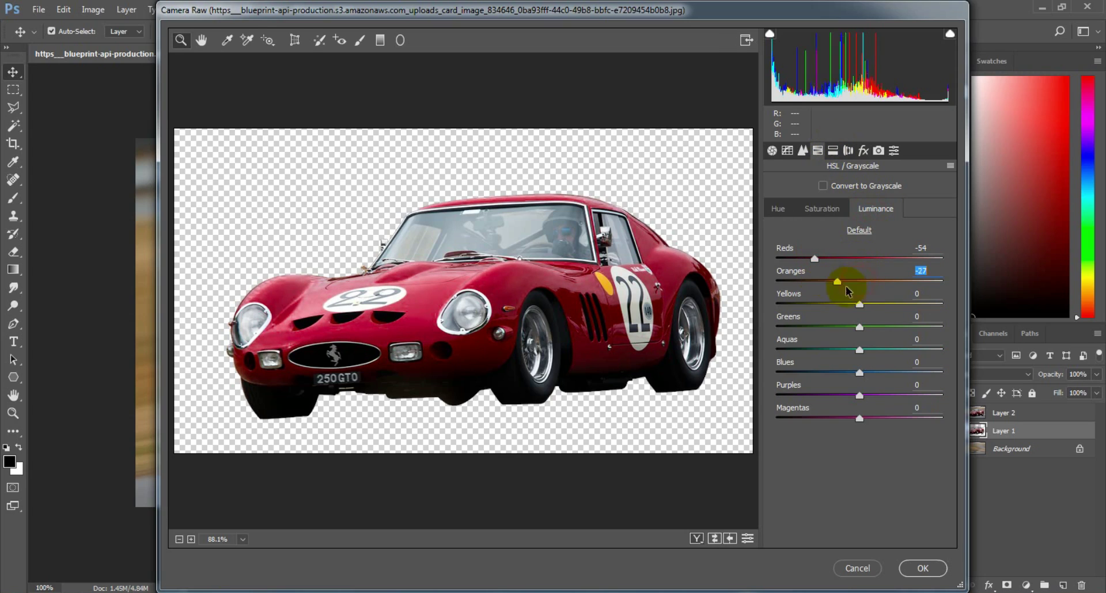
{"action": "left_click", "coordinate": [778, 209]}
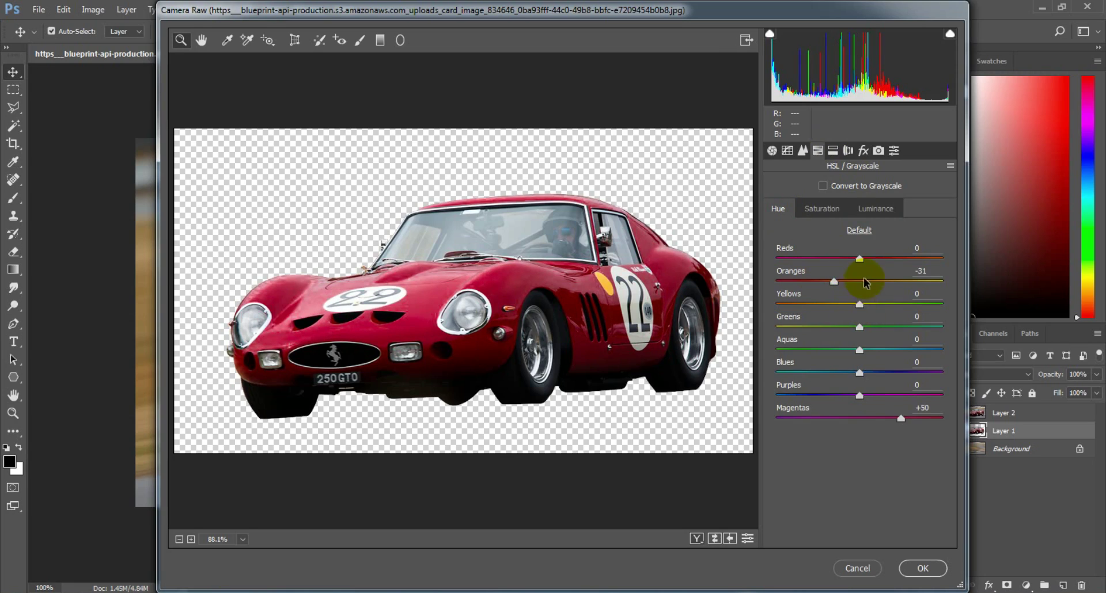
{"action": "left_click_drag", "start_coordinate": [858, 305], "coordinate": [859, 323]}
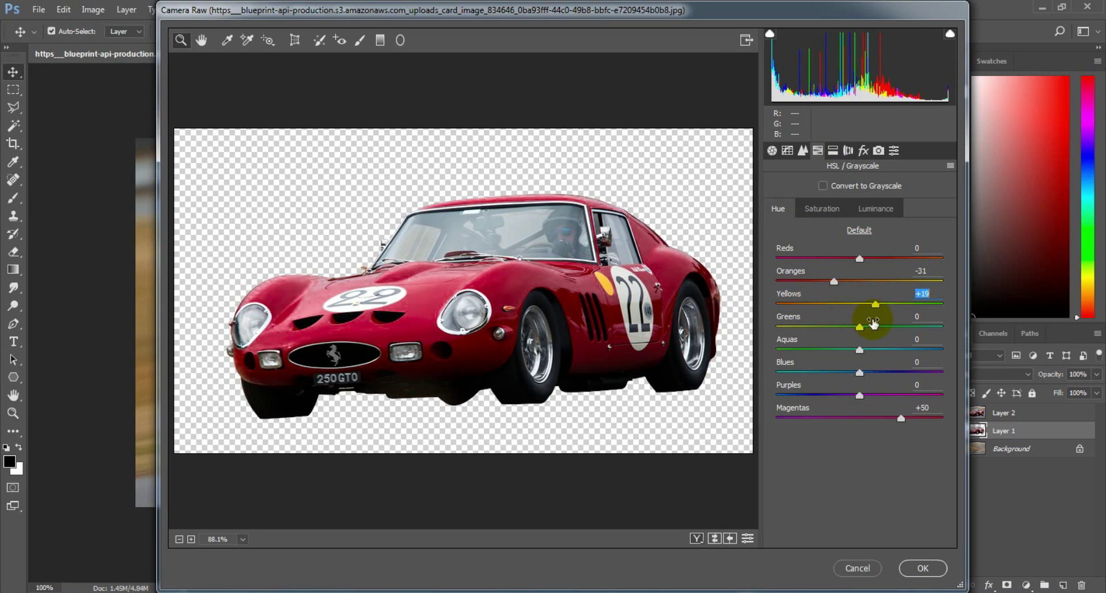
{"action": "left_click", "coordinate": [874, 209]}
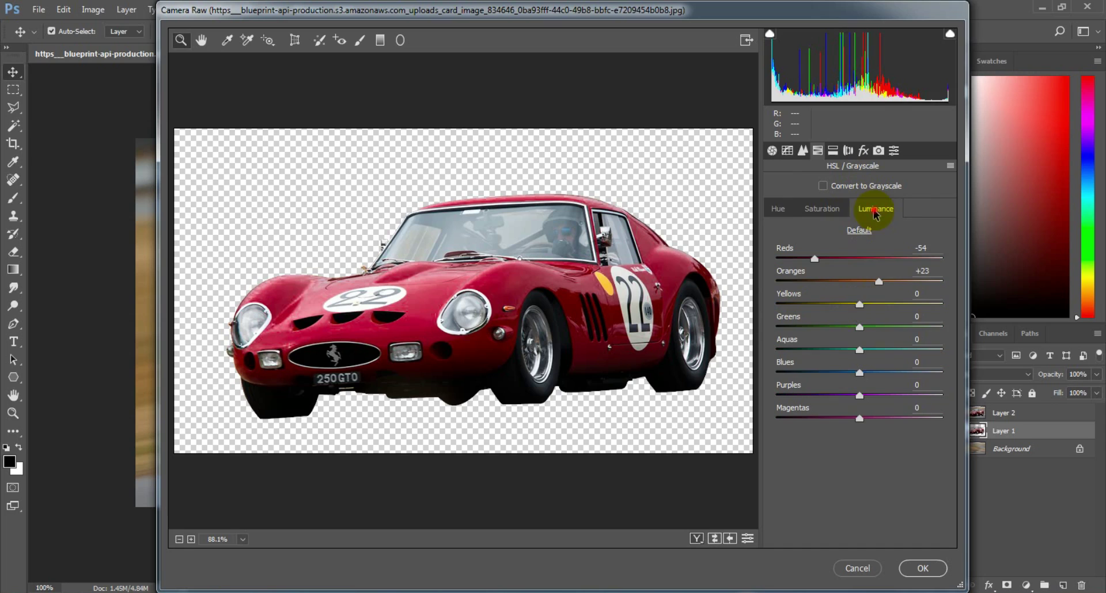
{"action": "left_click", "coordinate": [608, 279]}
{"action": "left_click", "coordinate": [424, 301]}
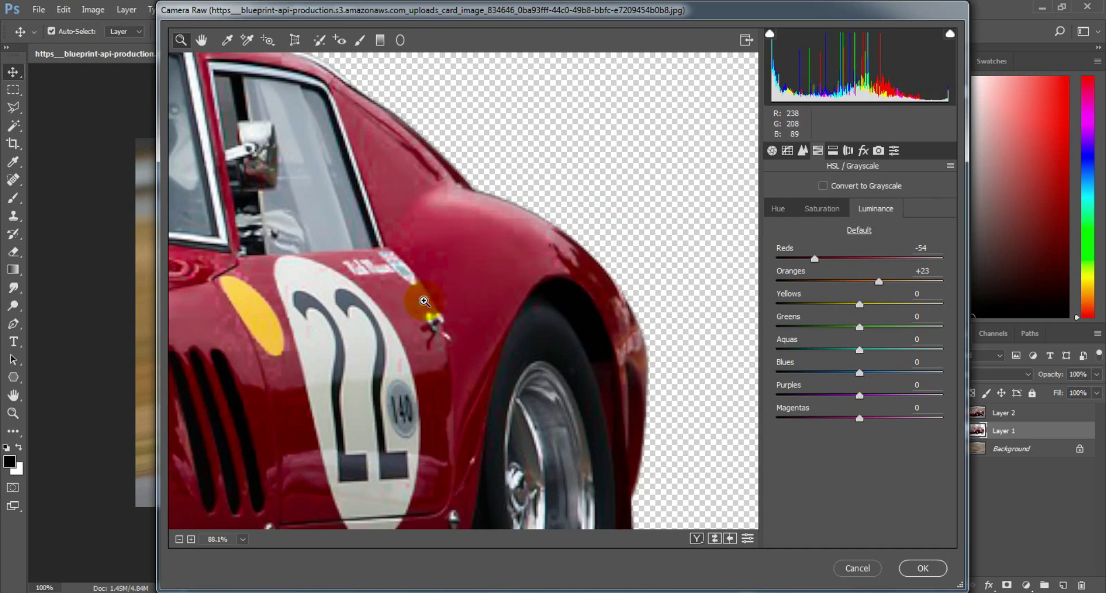
{"action": "left_click_drag", "start_coordinate": [278, 308], "coordinate": [562, 267]}
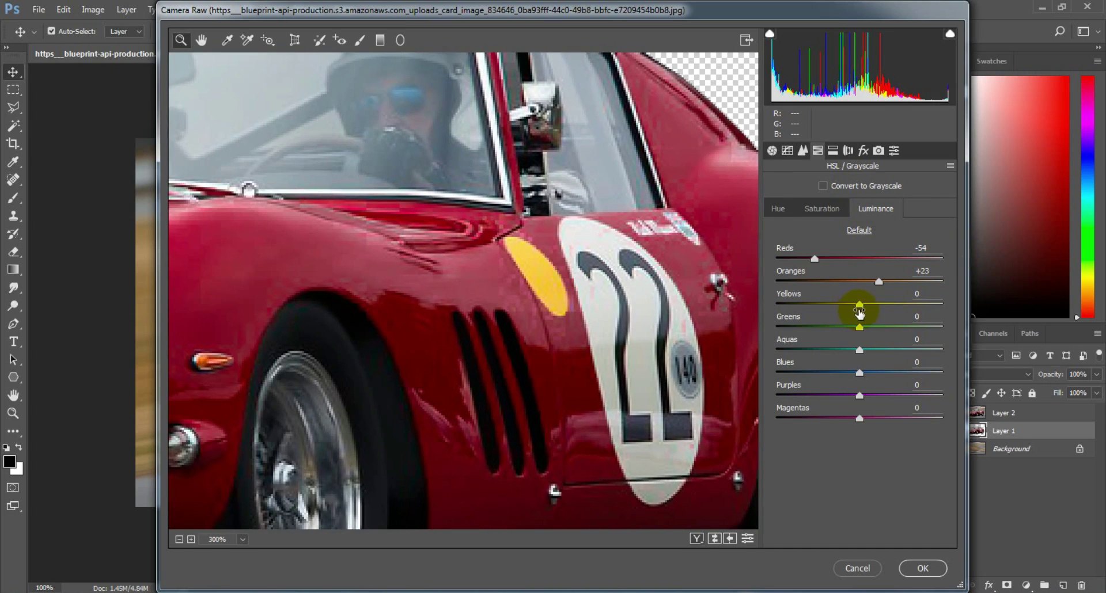
{"action": "left_click_drag", "start_coordinate": [859, 310], "coordinate": [843, 310]}
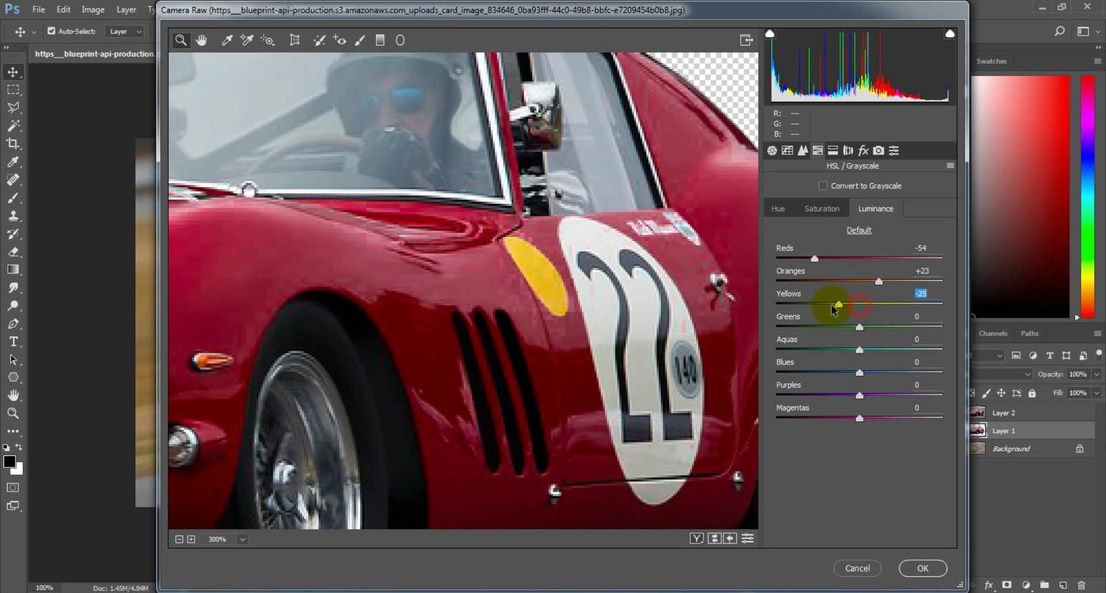
{"action": "left_click", "coordinate": [923, 568]}
{"action": "left_click", "coordinate": [951, 413]}
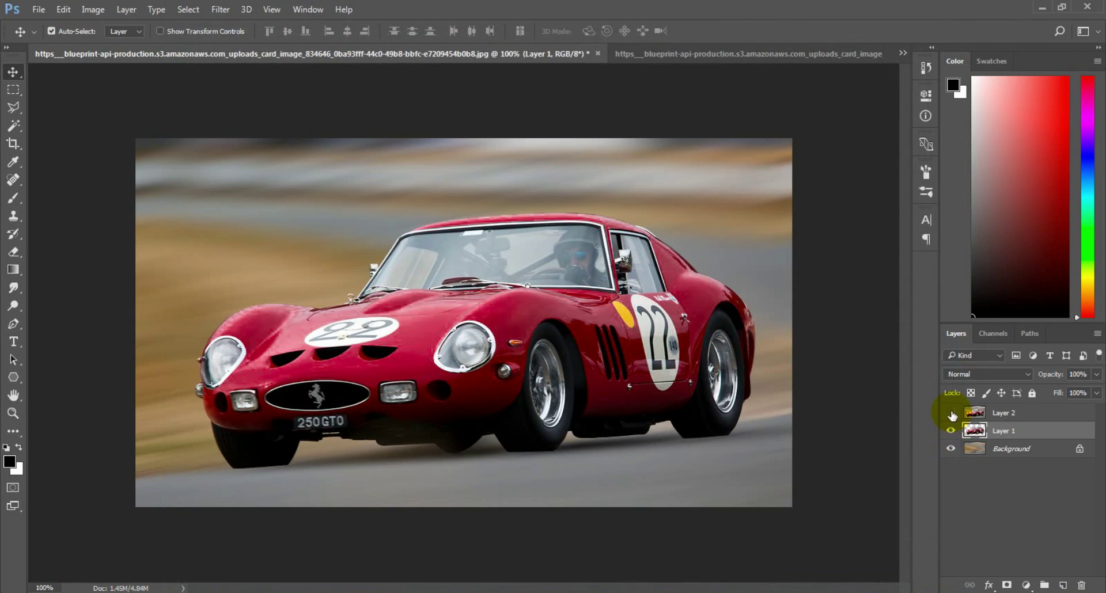
{"action": "left_click", "coordinate": [950, 413]}
{"action": "left_click", "coordinate": [951, 412]}
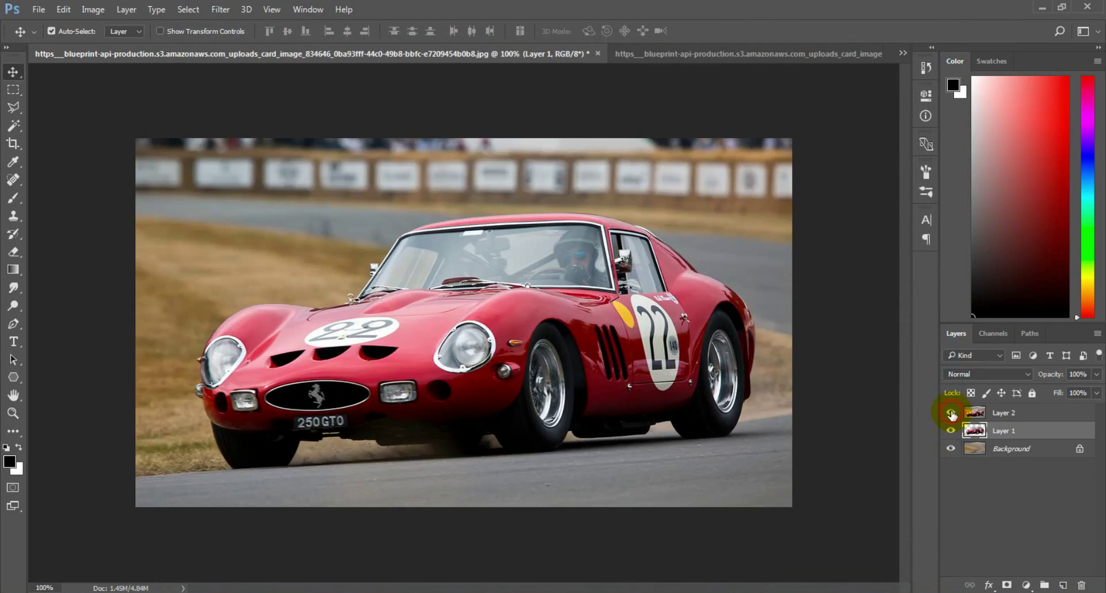
{"action": "key", "text": "ctrl+minus"}
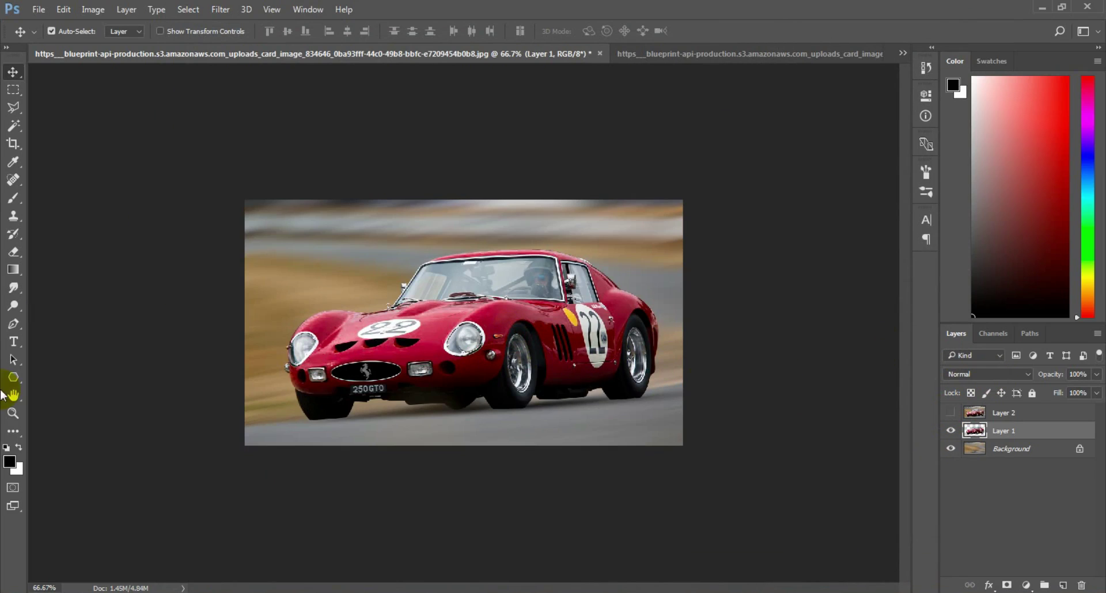
With the Blur Tool at brush size 30, soften the front tyre's bottom edge
{"action": "right_click", "coordinate": [14, 295]}
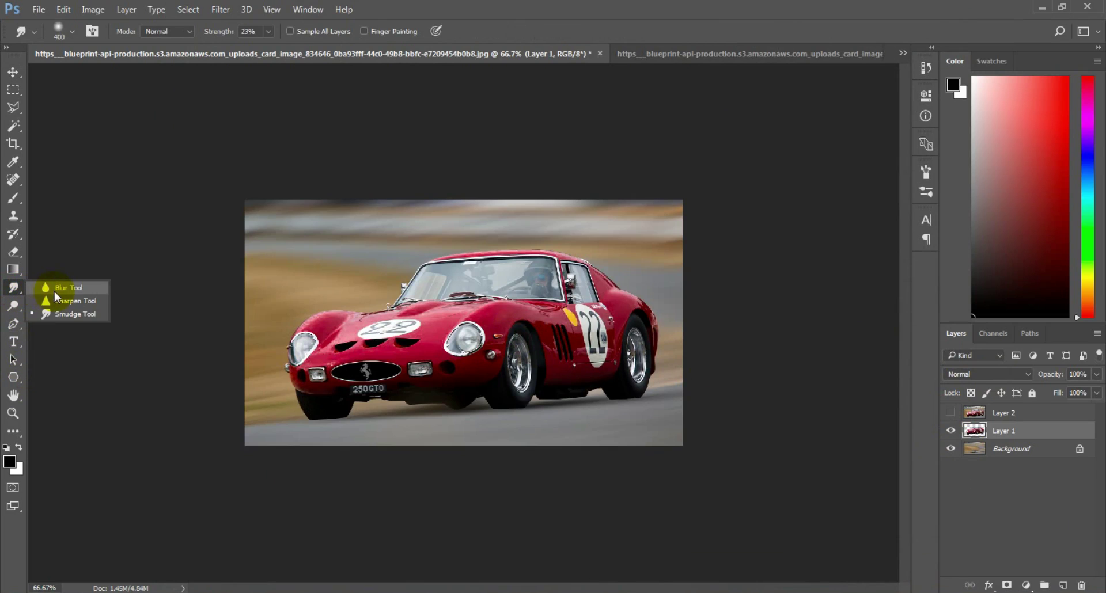
{"action": "left_click", "coordinate": [58, 288]}
{"action": "scroll", "coordinate": [350, 360], "scroll_direction": "up", "scroll_amount": 2}
{"action": "scroll", "coordinate": [360, 377], "scroll_direction": "up", "scroll_amount": 1}
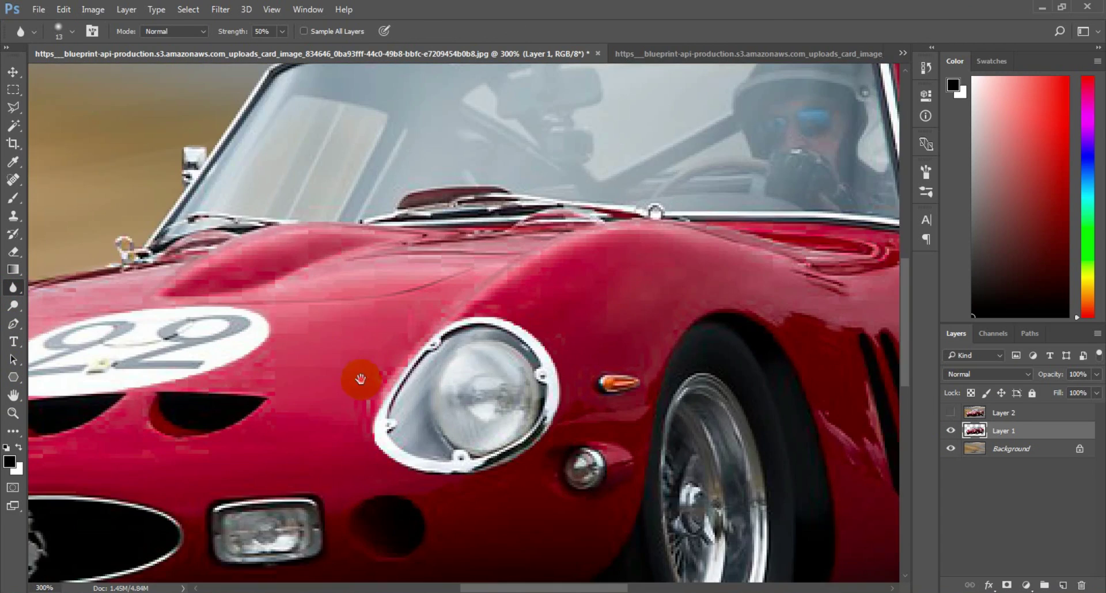
{"action": "left_click_drag", "start_coordinate": [361, 378], "coordinate": [684, 119]}
{"action": "key", "text": "bracketright"}
{"action": "key", "text": "bracketright"}
{"action": "key", "text": "bracketright"}
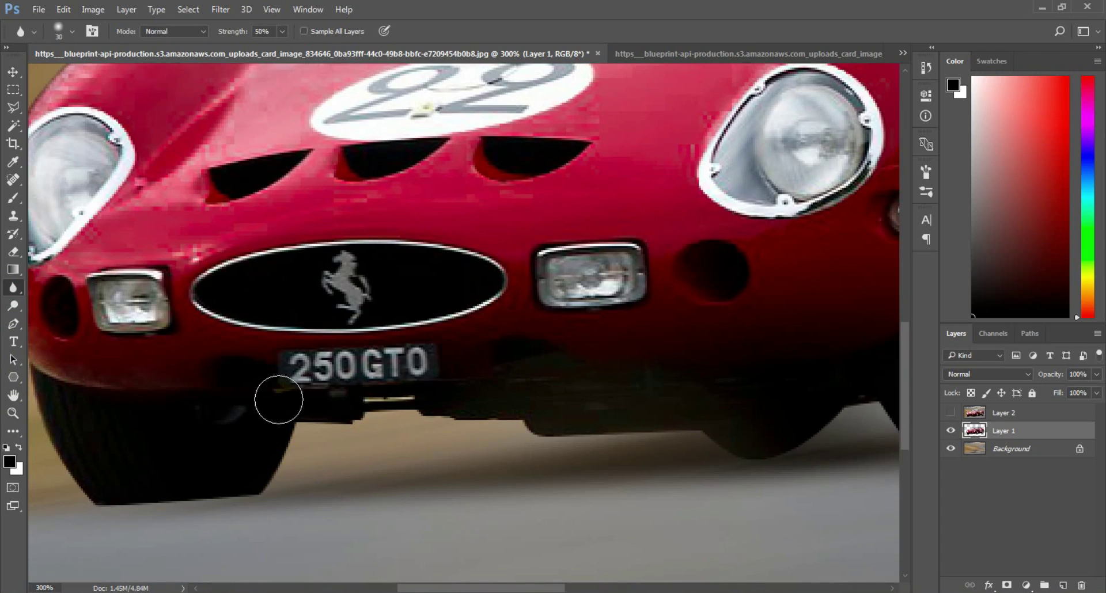
{"action": "left_click_drag", "start_coordinate": [208, 419], "coordinate": [361, 338]}
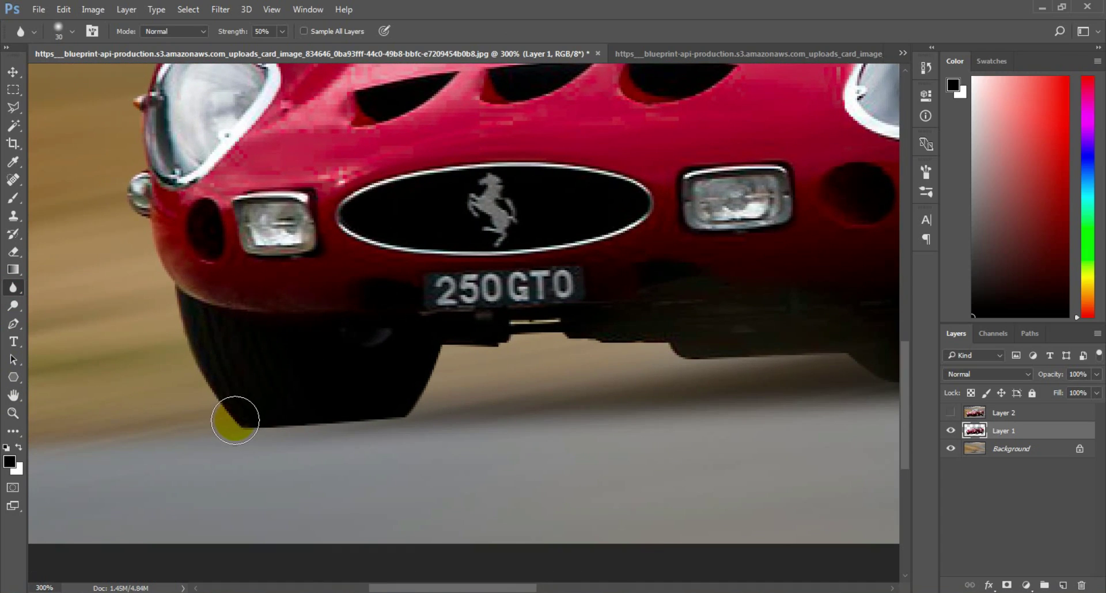
{"action": "mouse_move", "coordinate": [235, 421]}
{"action": "left_mouse_down"}
{"action": "mouse_move", "coordinate": [378, 415]}
{"action": "mouse_move", "coordinate": [581, 345]}
{"action": "mouse_move", "coordinate": [700, 363]}
{"action": "mouse_move", "coordinate": [800, 359]}
{"action": "mouse_move", "coordinate": [499, 365]}
{"action": "mouse_move", "coordinate": [578, 391]}
{"action": "mouse_move", "coordinate": [633, 345]}
{"action": "mouse_move", "coordinate": [688, 333]}
{"action": "mouse_move", "coordinate": [726, 387]}
{"action": "mouse_move", "coordinate": [693, 321]}
{"action": "mouse_move", "coordinate": [741, 387]}
{"action": "mouse_move", "coordinate": [851, 382]}
{"action": "mouse_move", "coordinate": [452, 439]}
{"action": "mouse_move", "coordinate": [516, 427]}
{"action": "mouse_move", "coordinate": [538, 390]}
{"action": "mouse_move", "coordinate": [596, 401]}
{"action": "mouse_move", "coordinate": [745, 388]}
{"action": "mouse_move", "coordinate": [837, 363]}
{"action": "mouse_move", "coordinate": [449, 360]}
{"action": "mouse_move", "coordinate": [474, 377]}
{"action": "mouse_move", "coordinate": [637, 383]}
{"action": "mouse_move", "coordinate": [697, 277]}
{"action": "mouse_move", "coordinate": [699, 244]}
{"action": "left_mouse_up"}
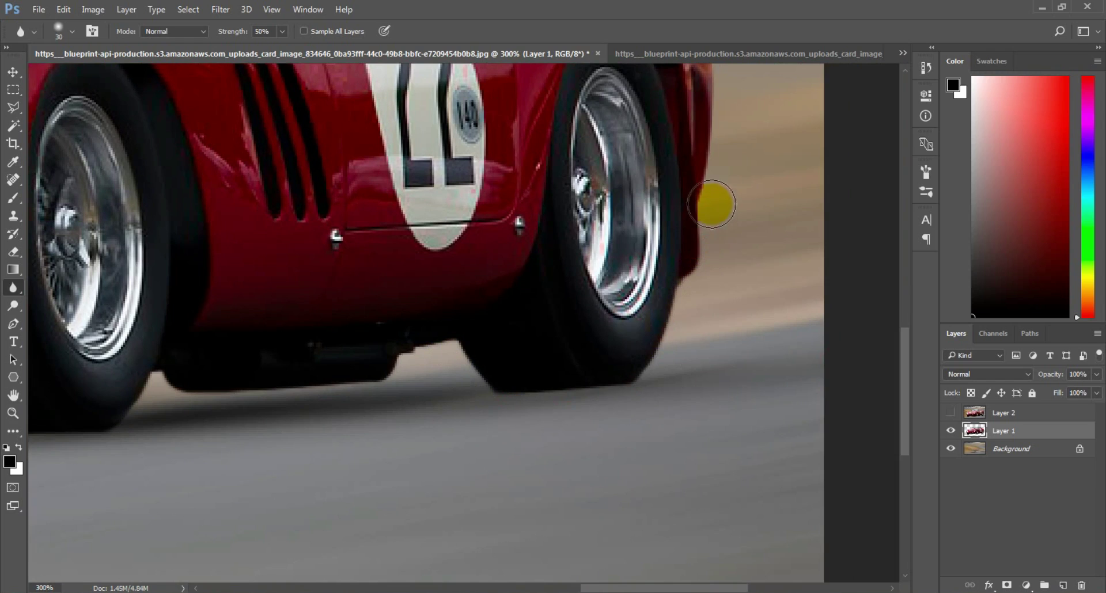
Blur the car's rear body edge and the edges at its front end
{"action": "key", "text": "ctrl+1"}
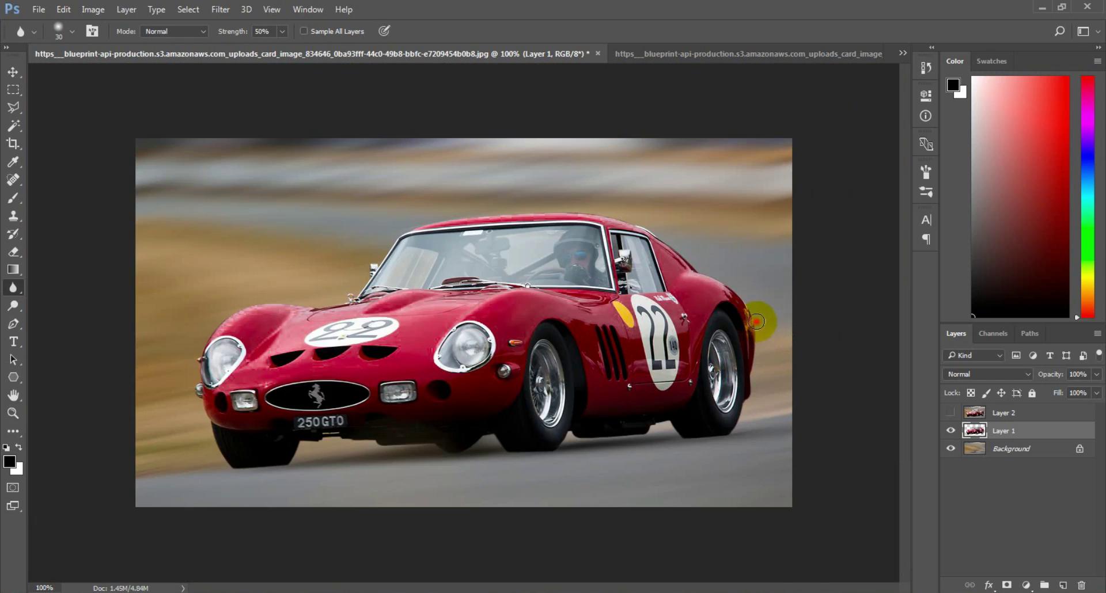
{"action": "mouse_move", "coordinate": [747, 306]}
{"action": "left_mouse_down"}
{"action": "mouse_move", "coordinate": [698, 257]}
{"action": "mouse_move", "coordinate": [612, 210]}
{"action": "mouse_move", "coordinate": [511, 203]}
{"action": "mouse_move", "coordinate": [431, 218]}
{"action": "mouse_move", "coordinate": [335, 299]}
{"action": "mouse_move", "coordinate": [218, 314]}
{"action": "mouse_move", "coordinate": [203, 338]}
{"action": "left_mouse_up"}
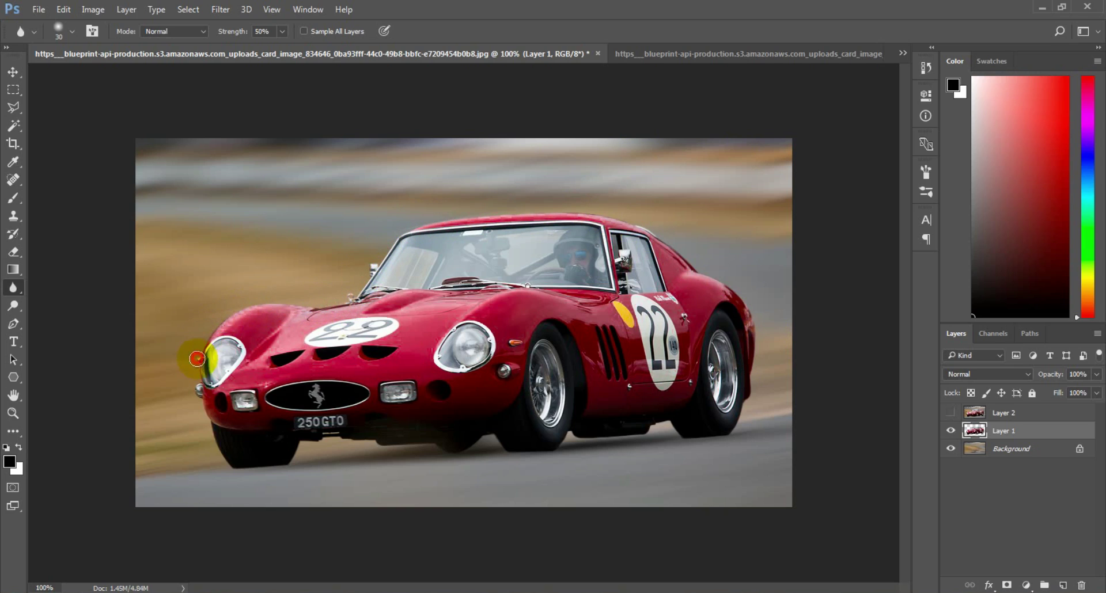
{"action": "left_click_drag", "start_coordinate": [207, 418], "coordinate": [222, 459]}
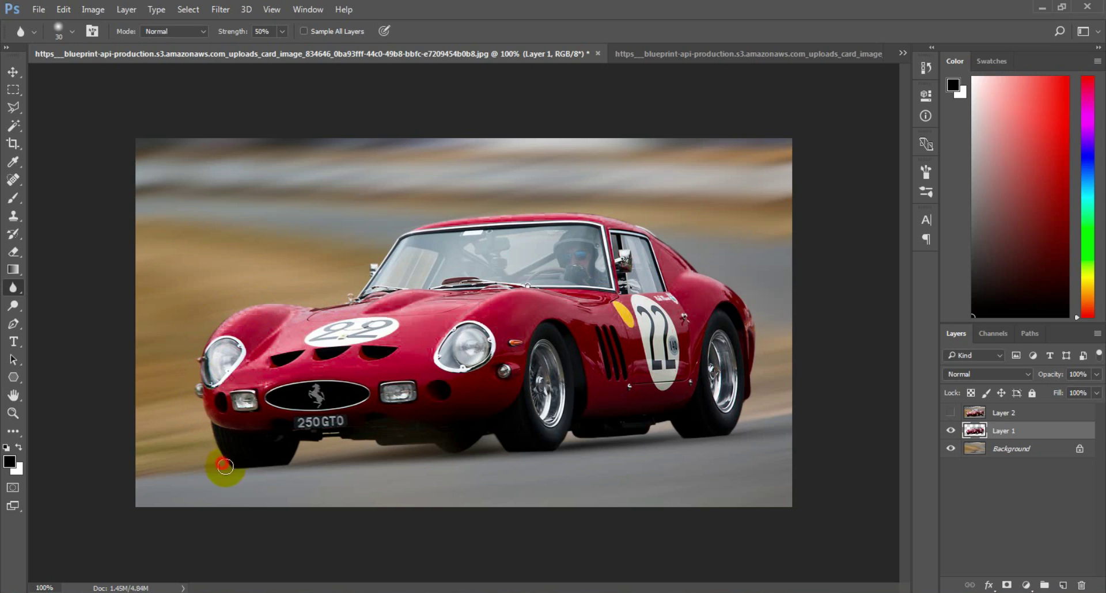
Preview the whole image full screen, then select the Background layer
{"action": "key", "text": "v"}
{"action": "key", "text": "ctrl+minus"}
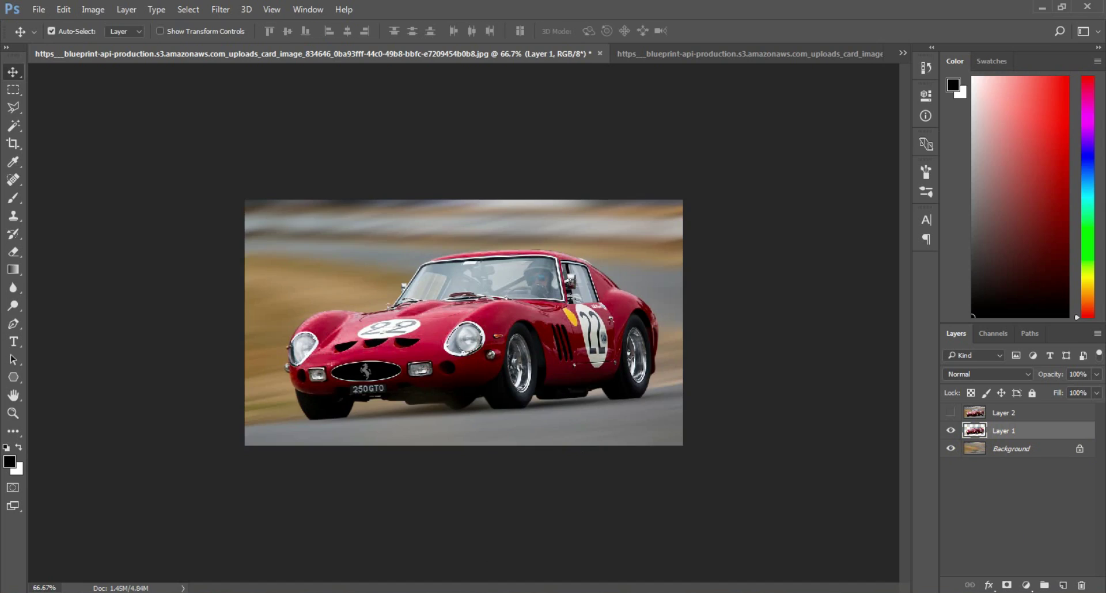
{"action": "key", "text": "f"}
{"action": "key", "text": "f"}
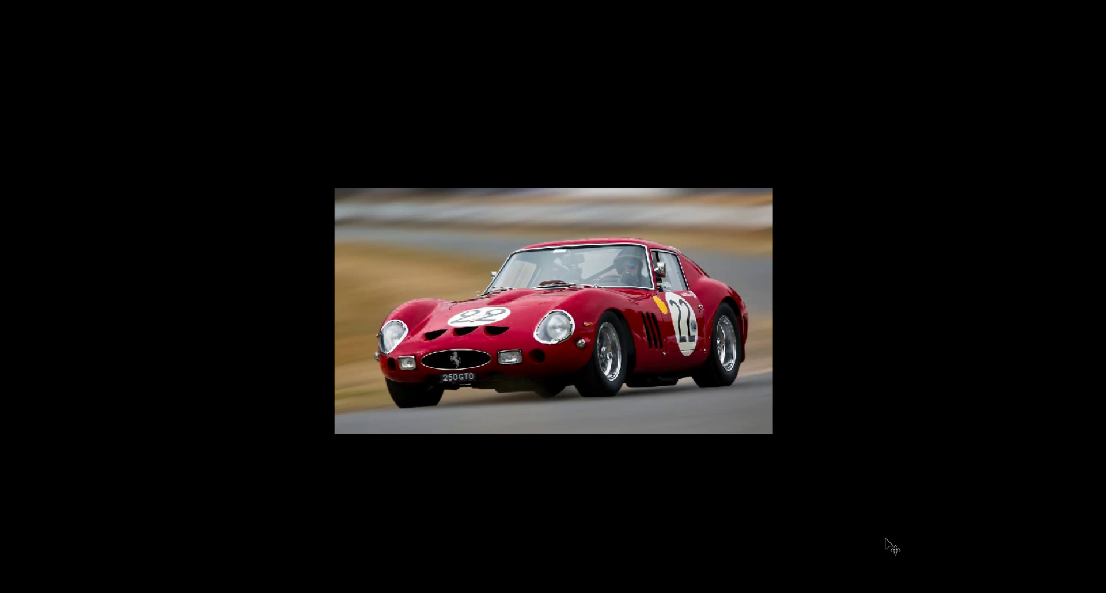
{"action": "key", "text": "f"}
{"action": "left_click", "coordinate": [977, 452]}
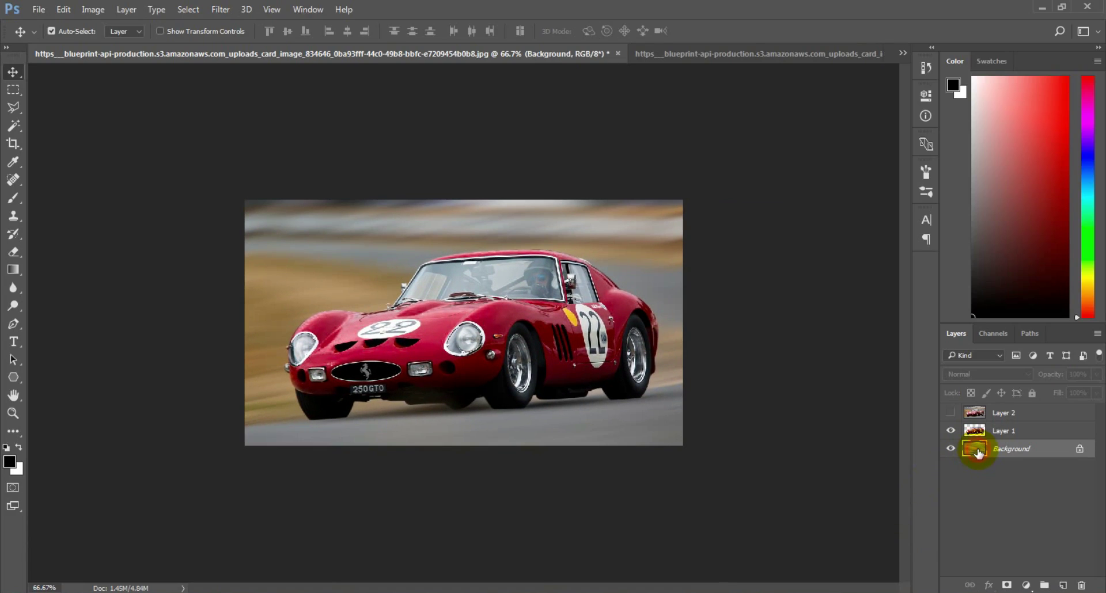
{"action": "left_click", "coordinate": [222, 9]}
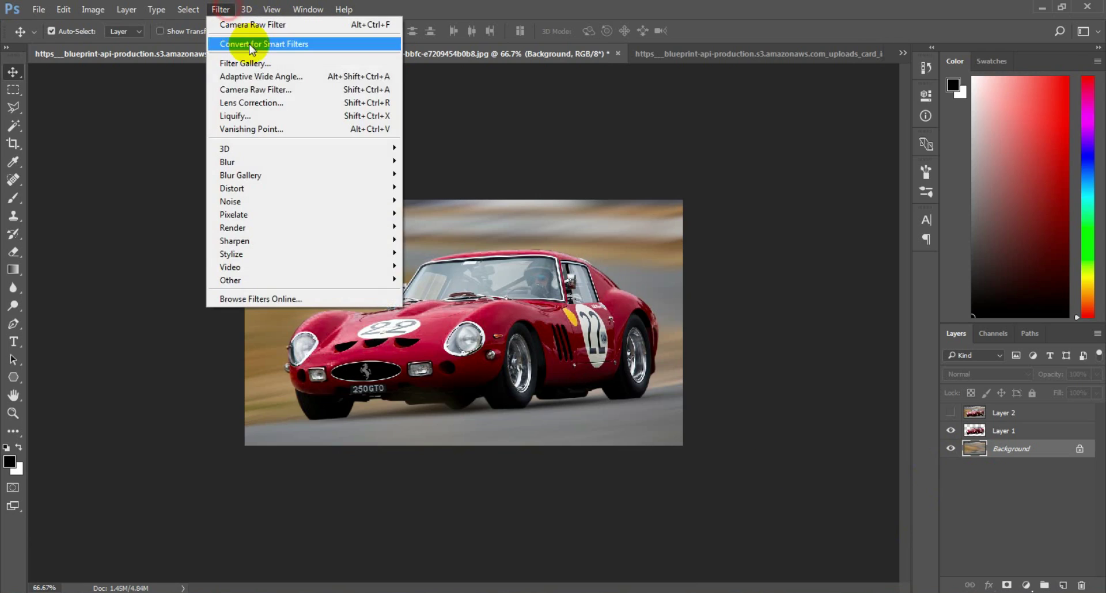
Grade the Background in Camera Raw: Temperature +20, Tint 0, Exposure up, Shadows -17, Blacks -9
{"action": "left_click", "coordinate": [253, 89]}
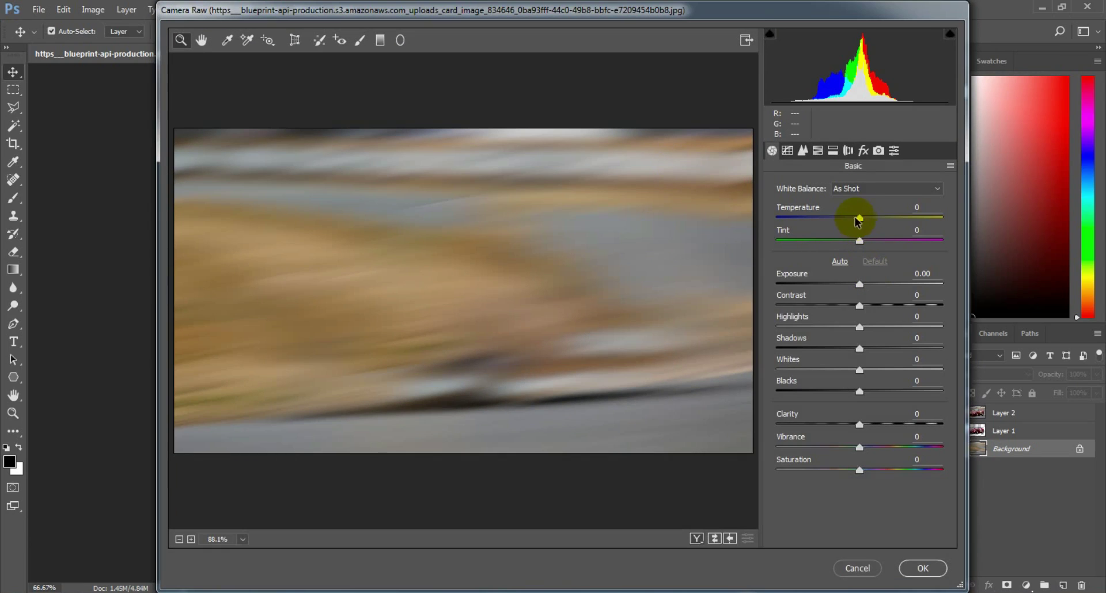
{"action": "left_click_drag", "start_coordinate": [843, 222], "coordinate": [870, 226]}
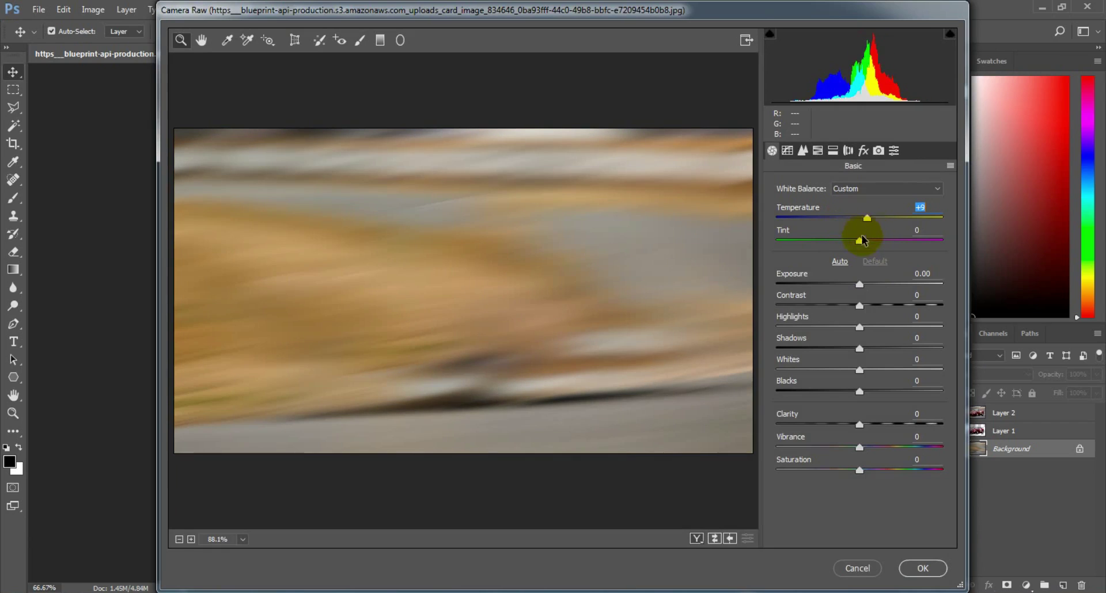
{"action": "left_click_drag", "start_coordinate": [877, 222], "coordinate": [865, 248]}
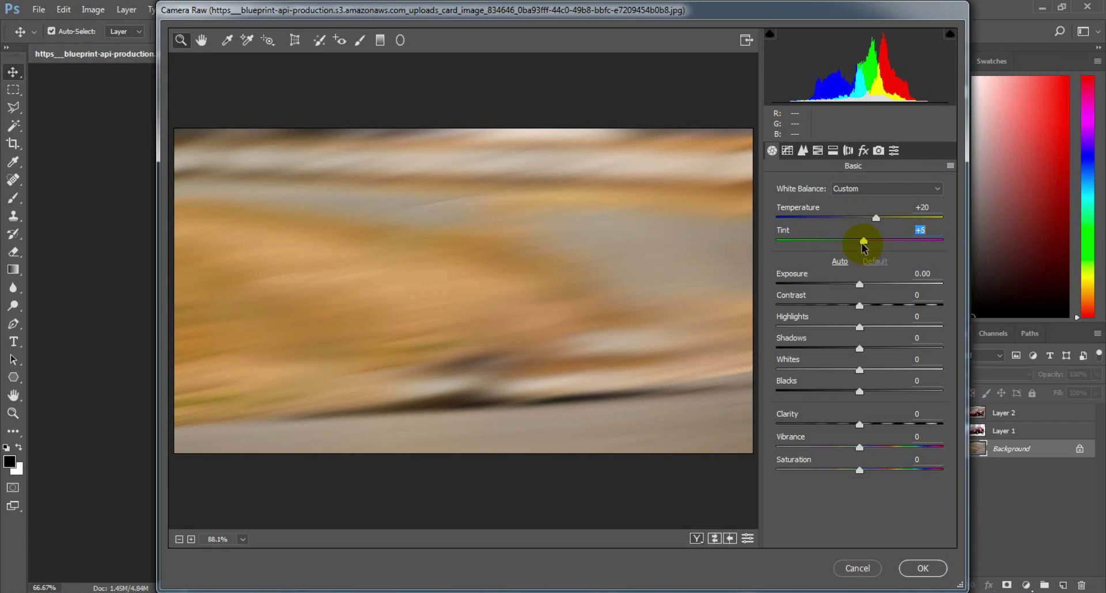
{"action": "left_click", "coordinate": [924, 229]}
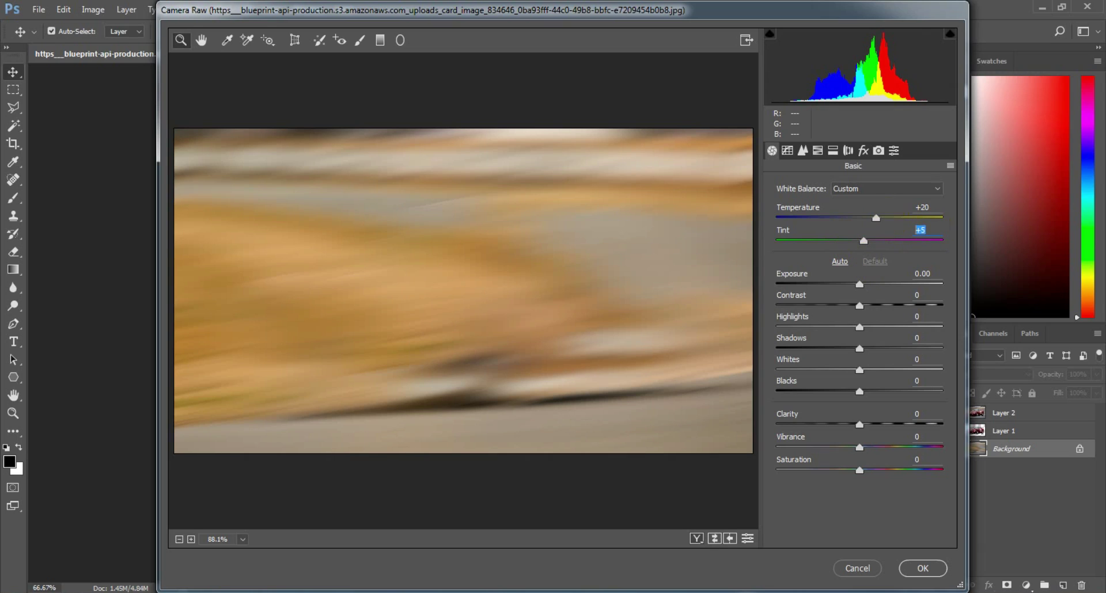
{"action": "double_click", "coordinate": [903, 241]}
{"action": "mouse_move", "coordinate": [859, 284]}
{"action": "left_mouse_down"}
{"action": "mouse_move", "coordinate": [846, 284]}
{"action": "mouse_move", "coordinate": [900, 306]}
{"action": "left_mouse_up"}
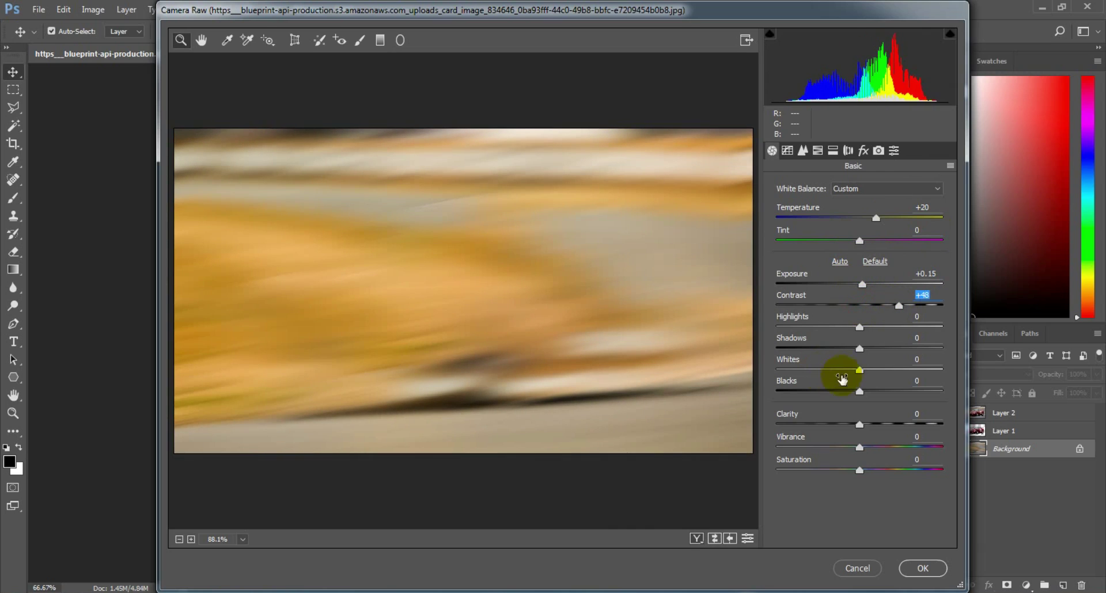
{"action": "left_click_drag", "start_coordinate": [856, 350], "coordinate": [845, 349]}
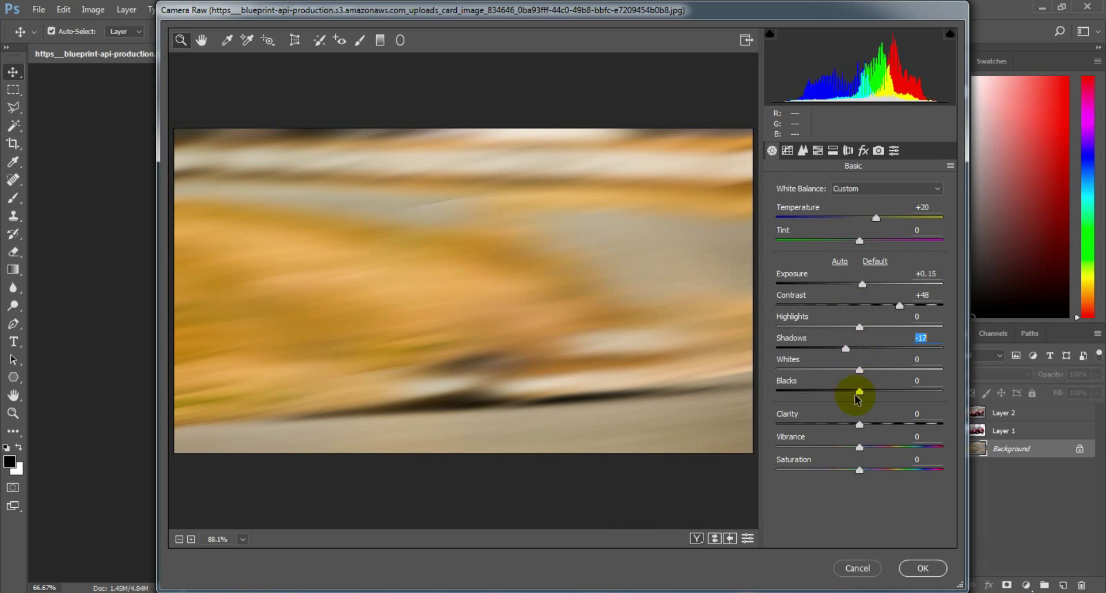
{"action": "mouse_move", "coordinate": [860, 391]}
{"action": "left_mouse_down"}
{"action": "mouse_move", "coordinate": [870, 425]}
{"action": "mouse_move", "coordinate": [884, 426]}
{"action": "left_mouse_up"}
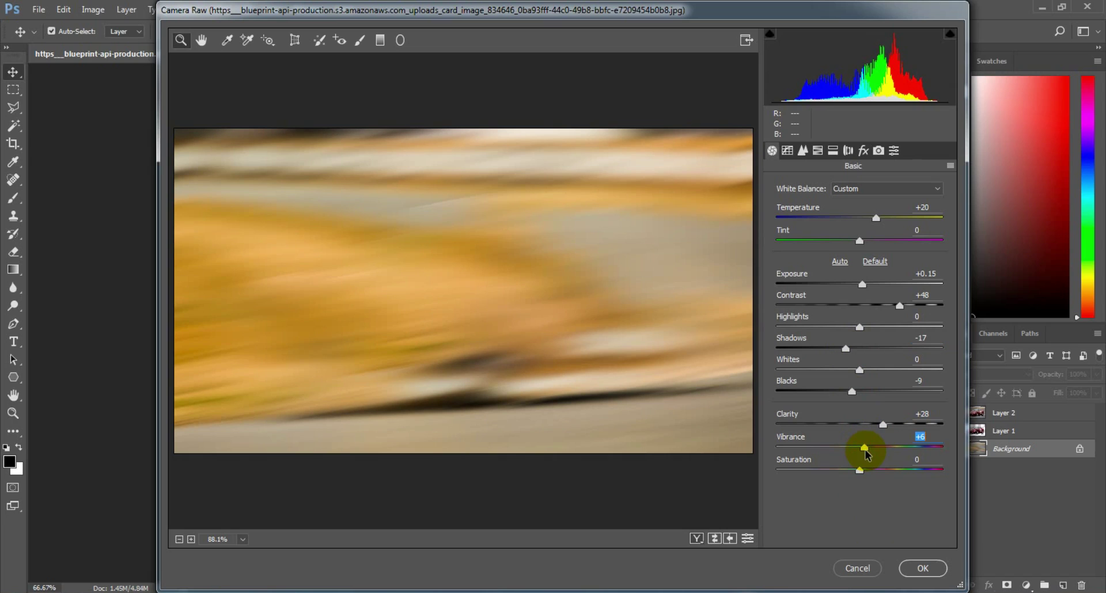
{"action": "left_click", "coordinate": [922, 568]}
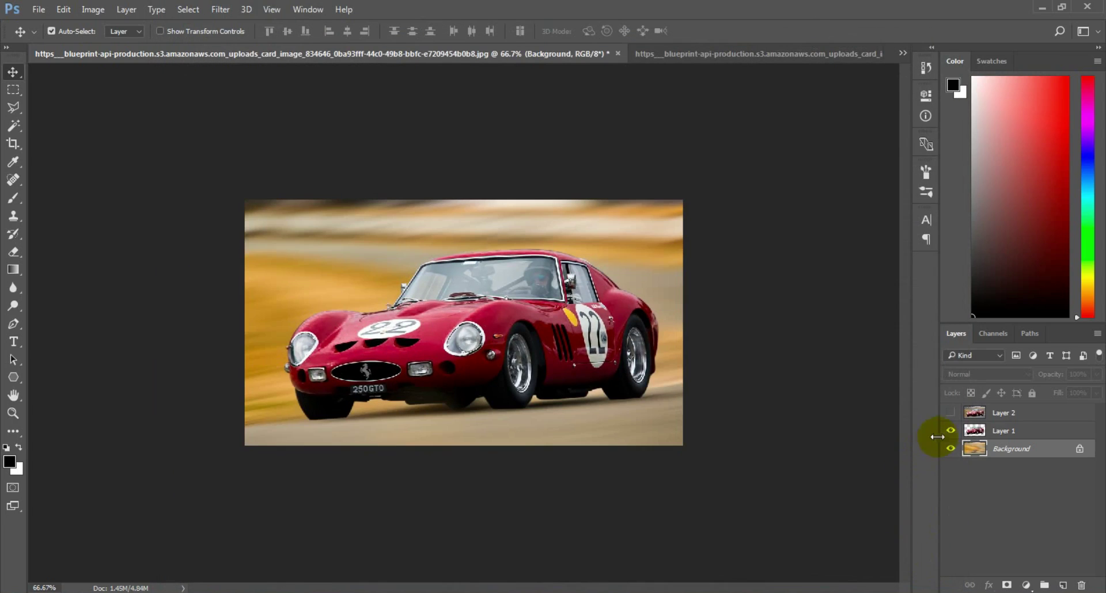
Toggle Layer 2's visibility to compare before and after, then view the composite full screen
{"action": "left_click", "coordinate": [951, 413]}
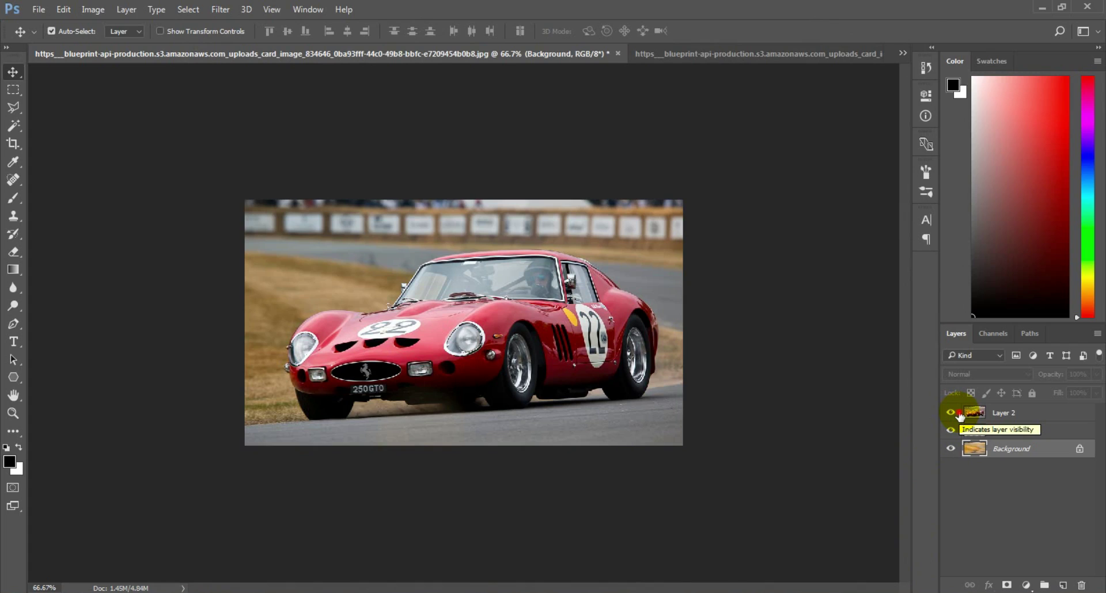
{"action": "left_click", "coordinate": [957, 414]}
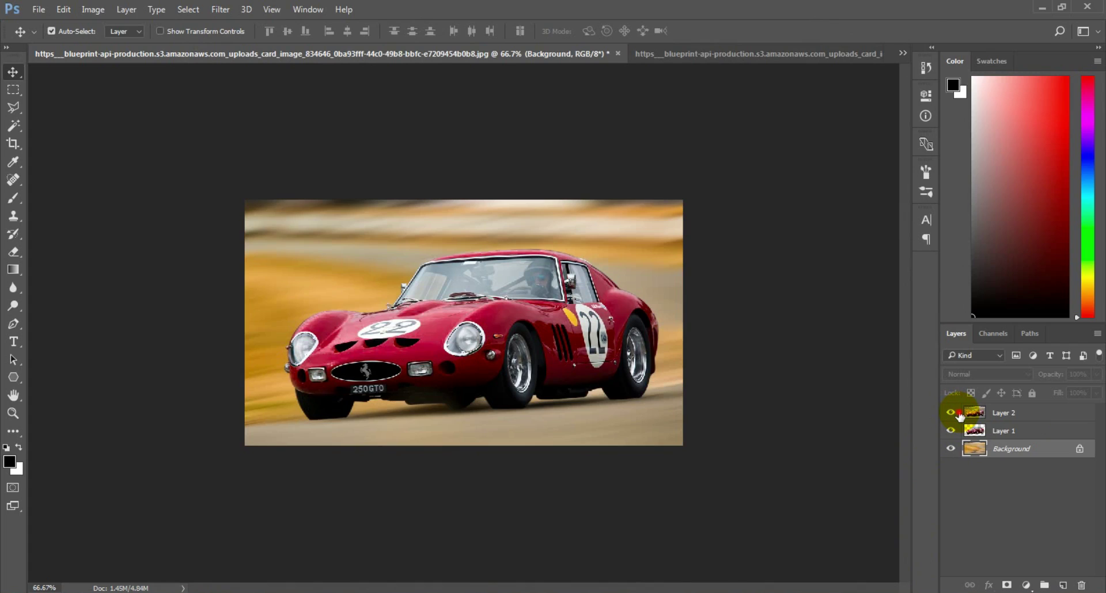
{"action": "left_click", "coordinate": [958, 414]}
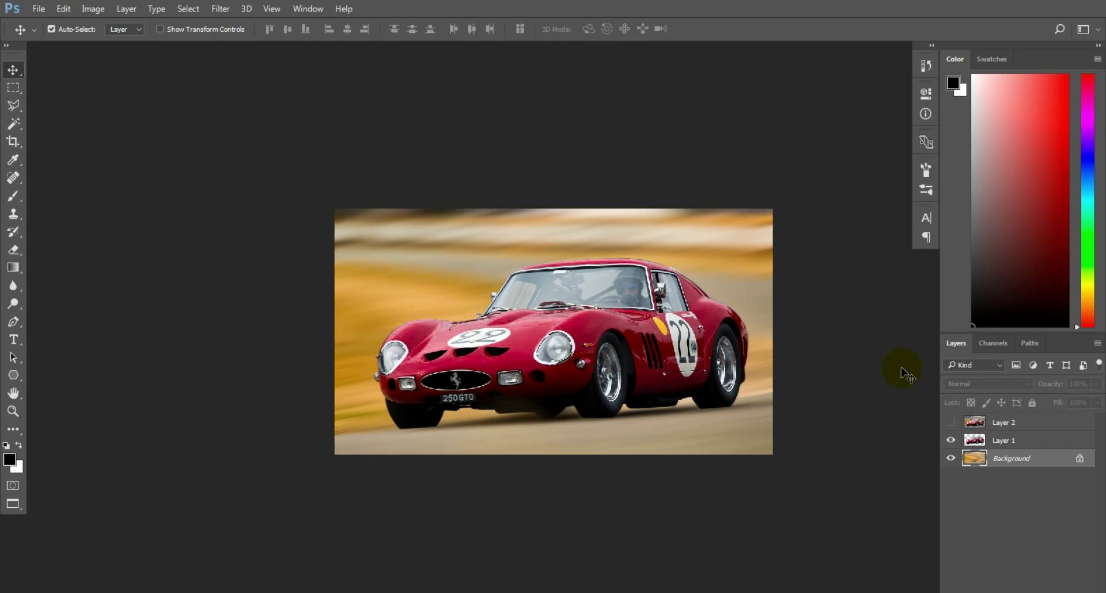
{"action": "key", "text": "f"}
{"action": "key", "text": "f"}
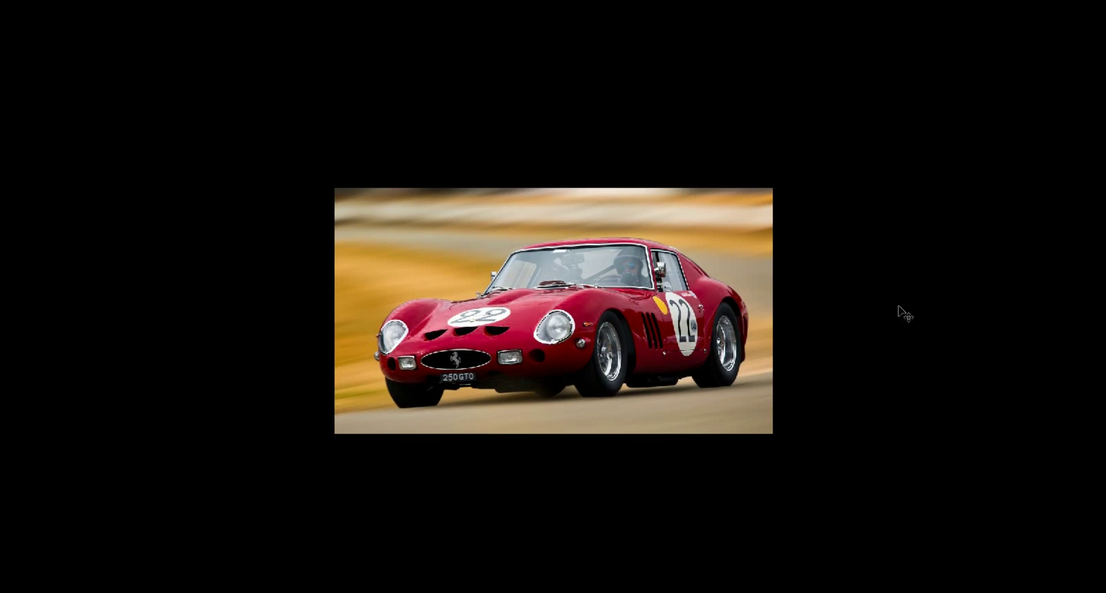